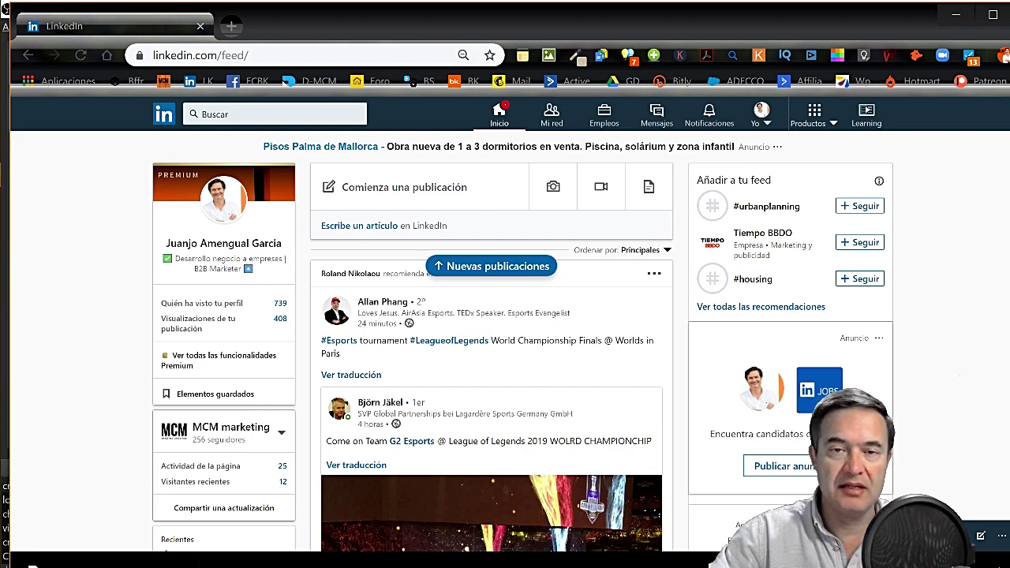
# - Open the administrator view of the Foro Vacacional product page from the account's managed pages and review its header area
pyautogui.click(758, 125)
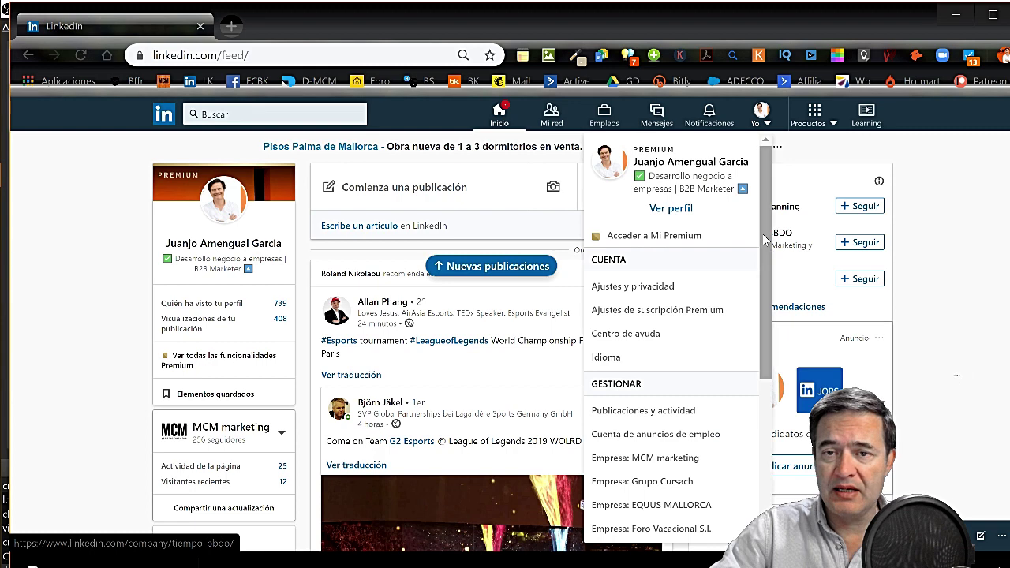
pyautogui.scroll(-2, 762, 317)
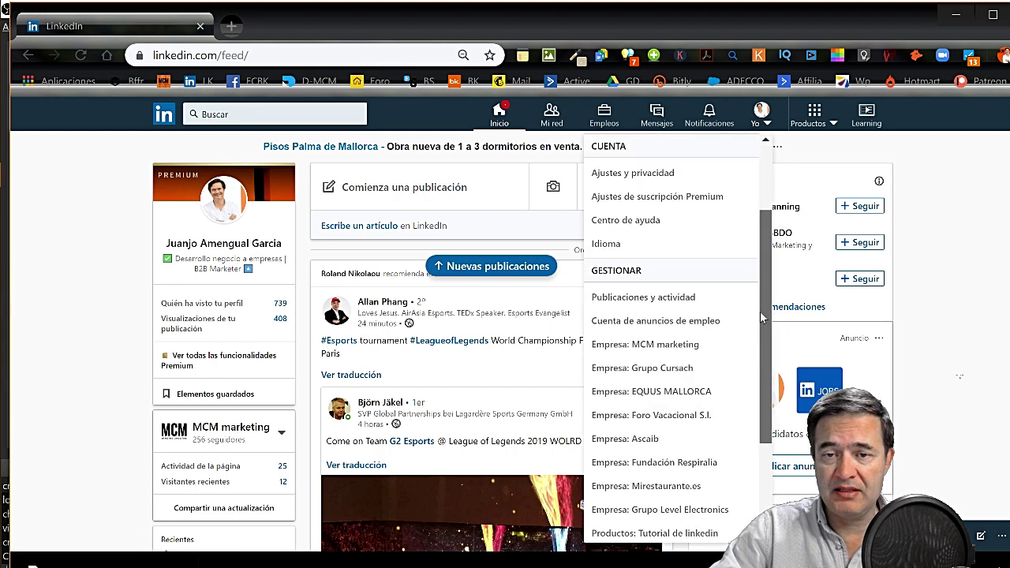
pyautogui.moveTo(763, 318); pyautogui.dragTo(765, 391)
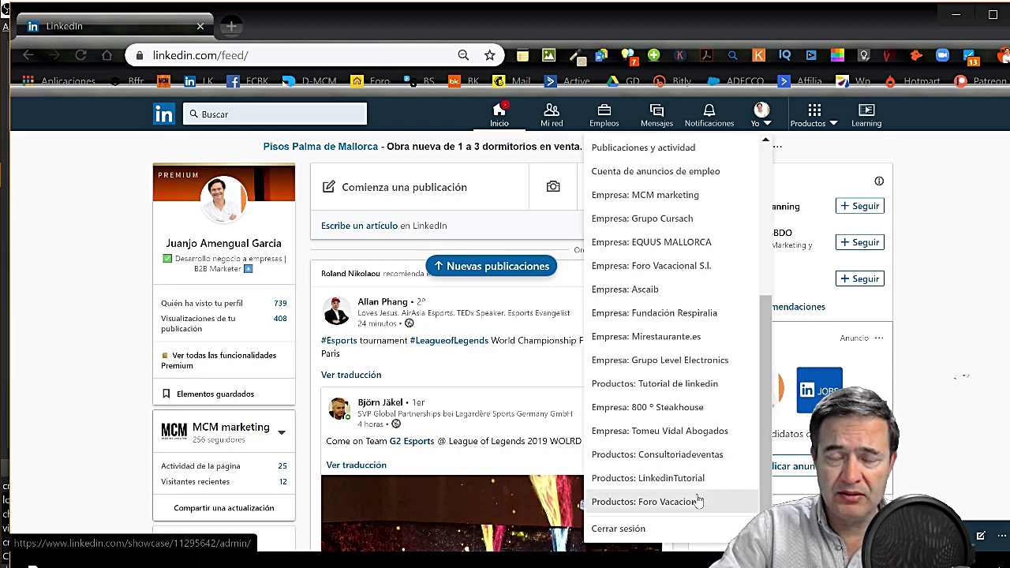
pyautogui.click(697, 501)
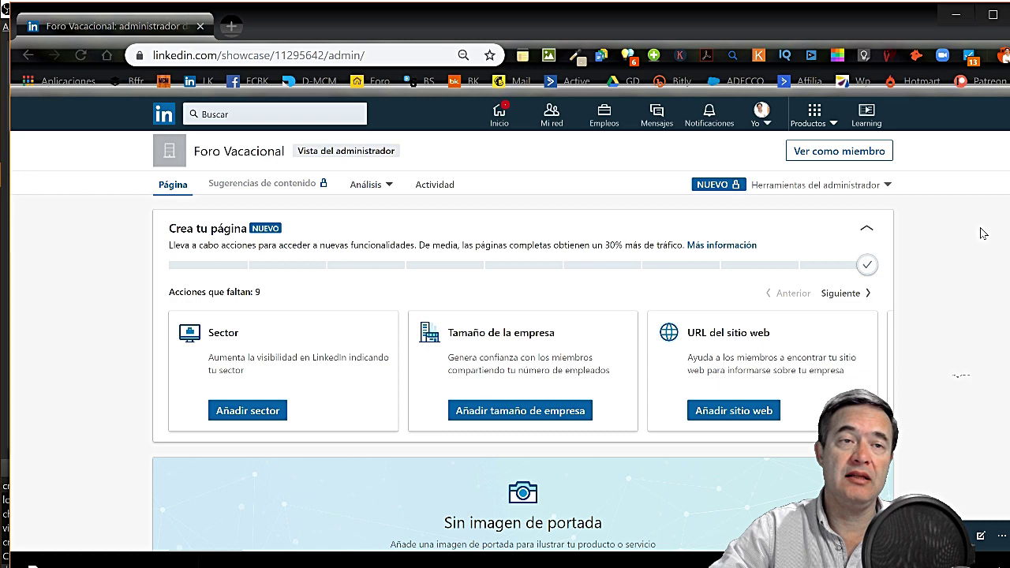
pyautogui.scroll(-3, 447, 305)
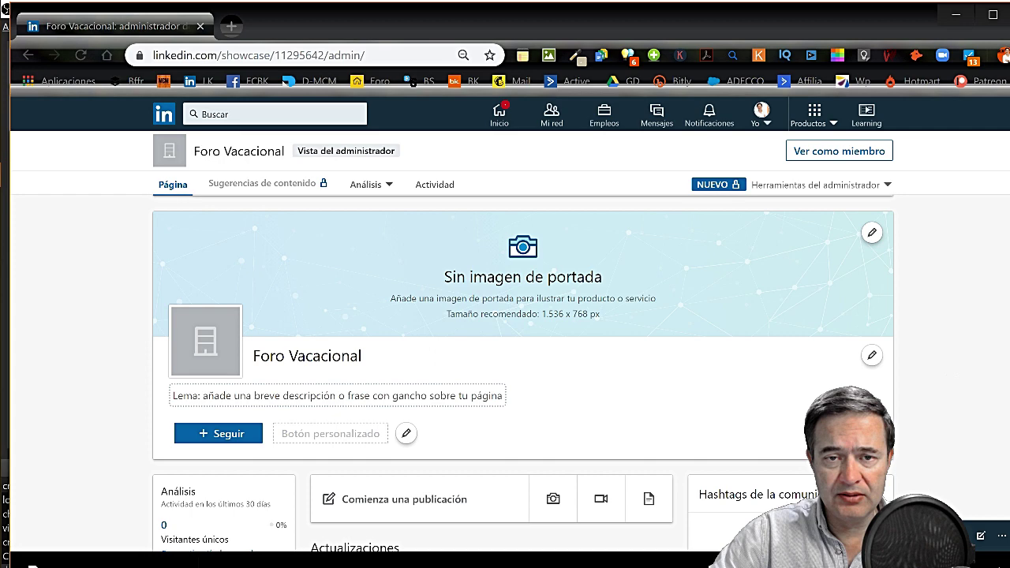
# - Go to LinkedIn's advertising product (Publicitar) and open the Foro Vacacional ad account in Campaign Manager
pyautogui.click(815, 117)
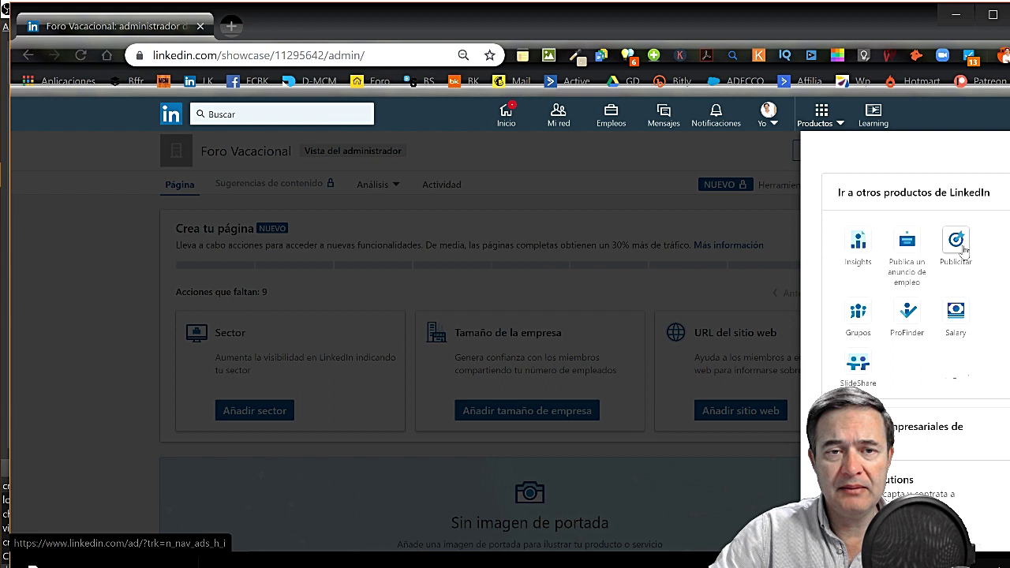
pyautogui.click(964, 250)
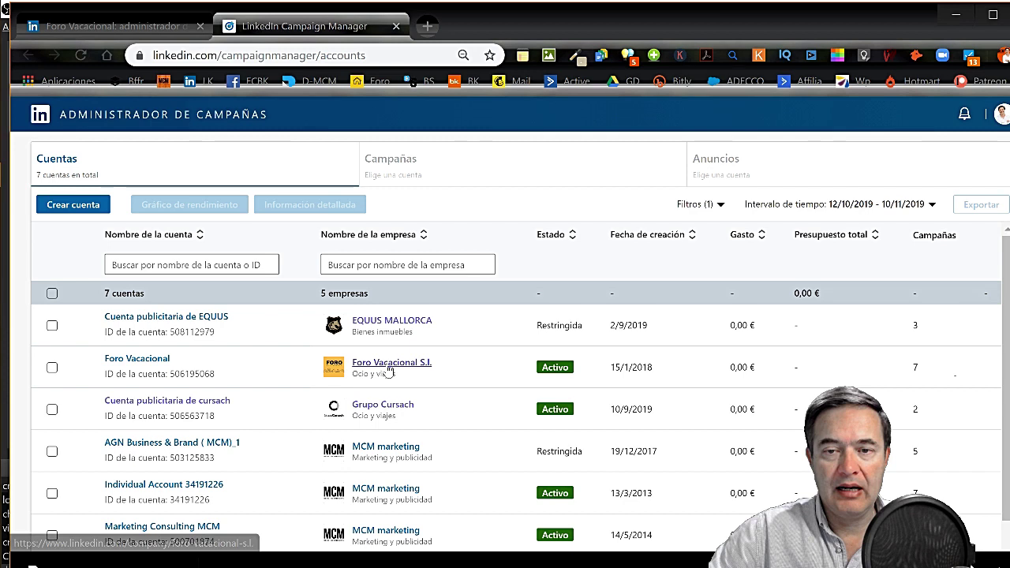
pyautogui.click(139, 362)
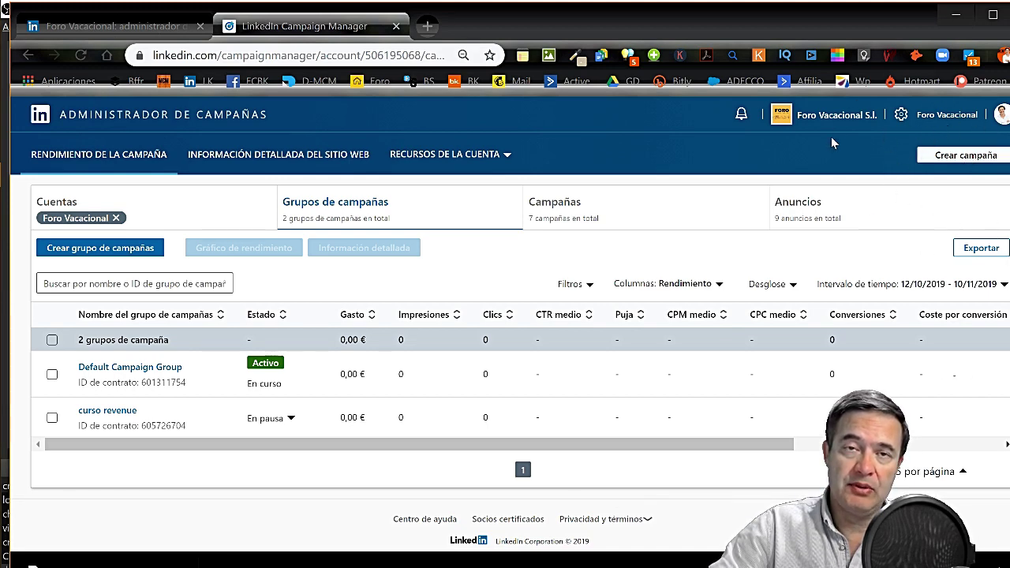
# - Create a new campaign in the Foro Vacacional account with the objective Generación de contactos
pyautogui.click(966, 153)
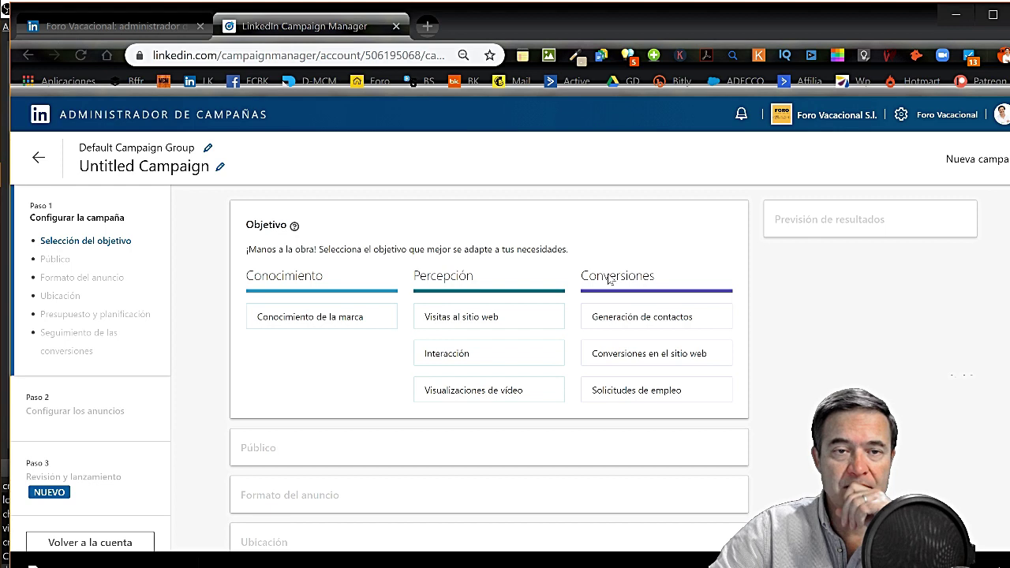
pyautogui.moveTo(314, 325)
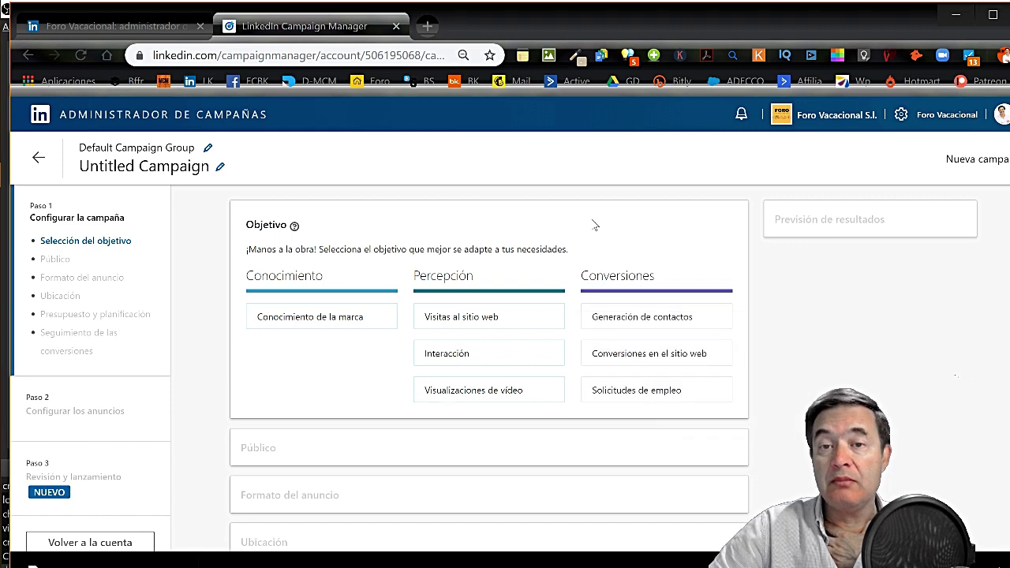
pyautogui.moveTo(622, 323)
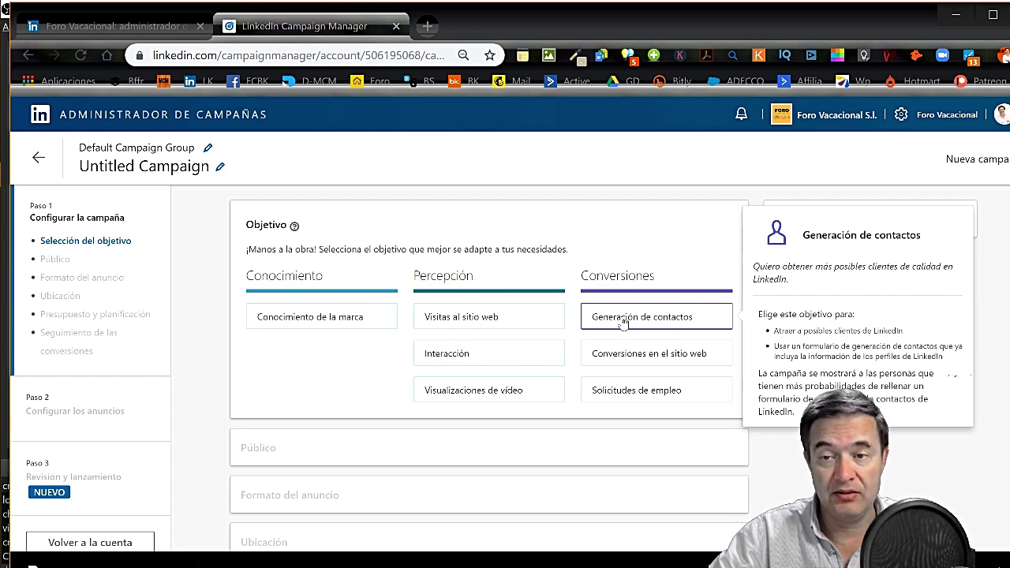
pyautogui.click(667, 318)
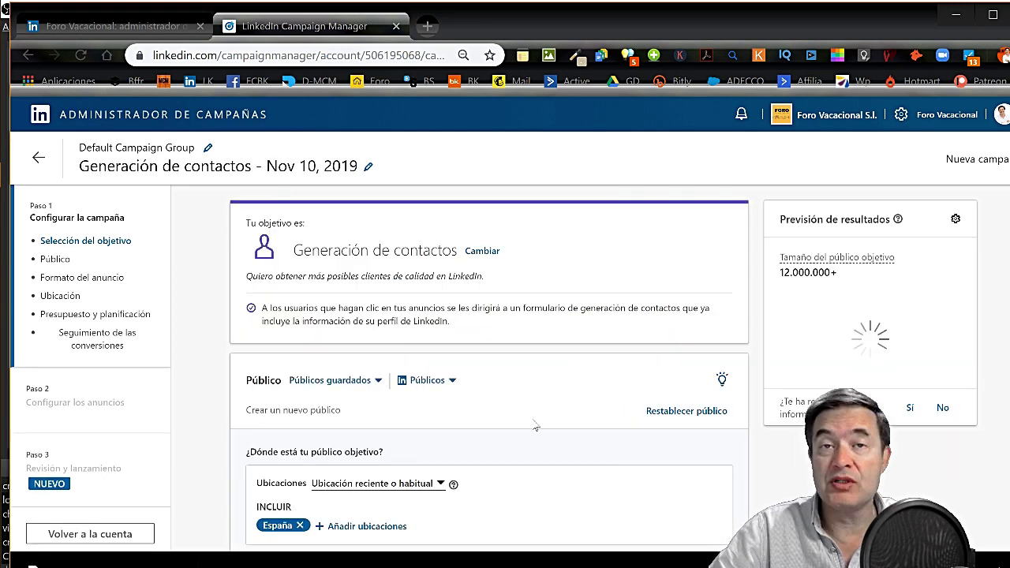
# - Look through the saved audiences and LinkedIn audiences offered for the campaign, and open the full list of audience templates
pyautogui.scroll(-1, 535, 427)
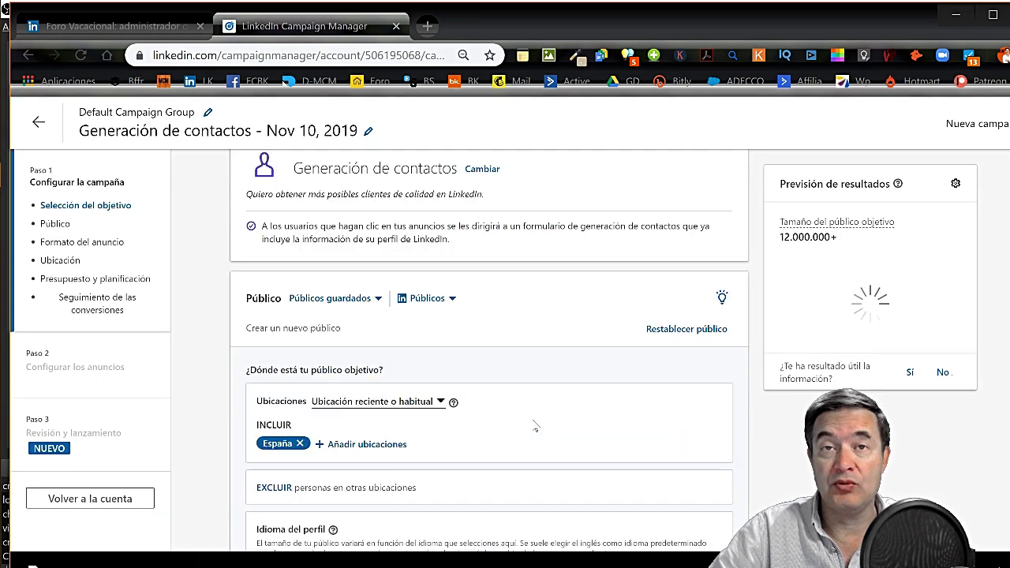
pyautogui.scroll(-1, 535, 427)
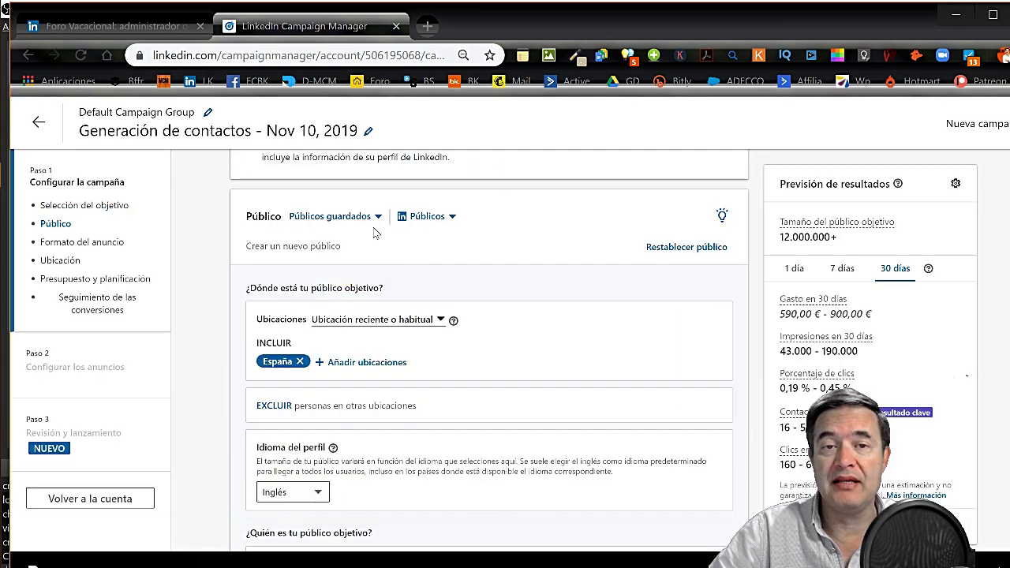
pyautogui.click(375, 218)
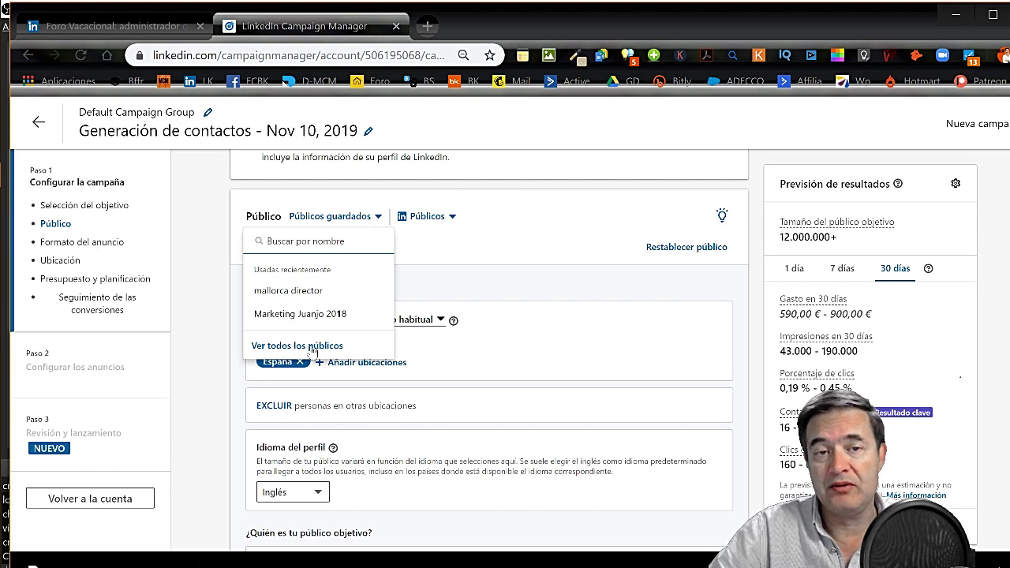
pyautogui.click(452, 217)
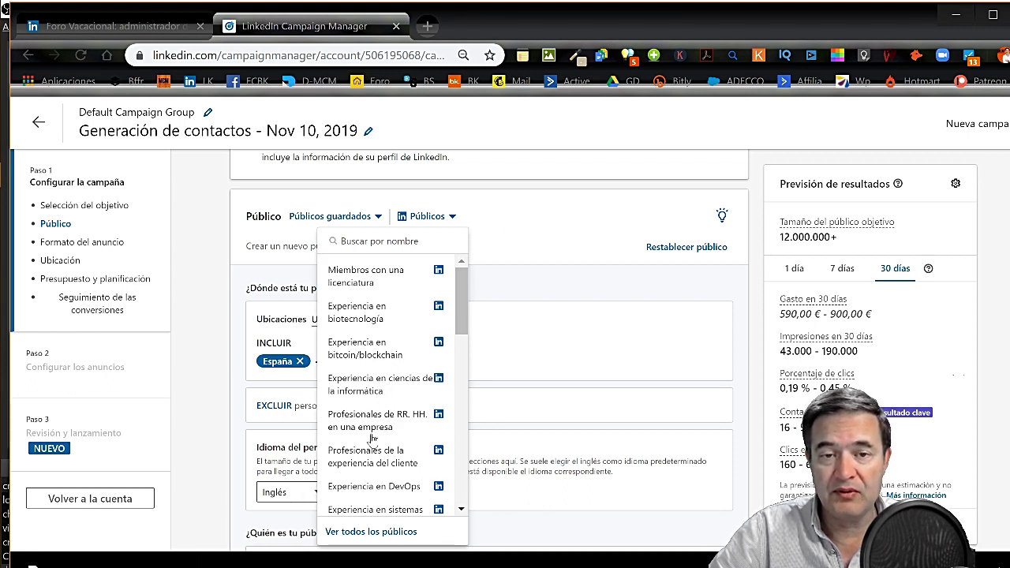
pyautogui.click(387, 535)
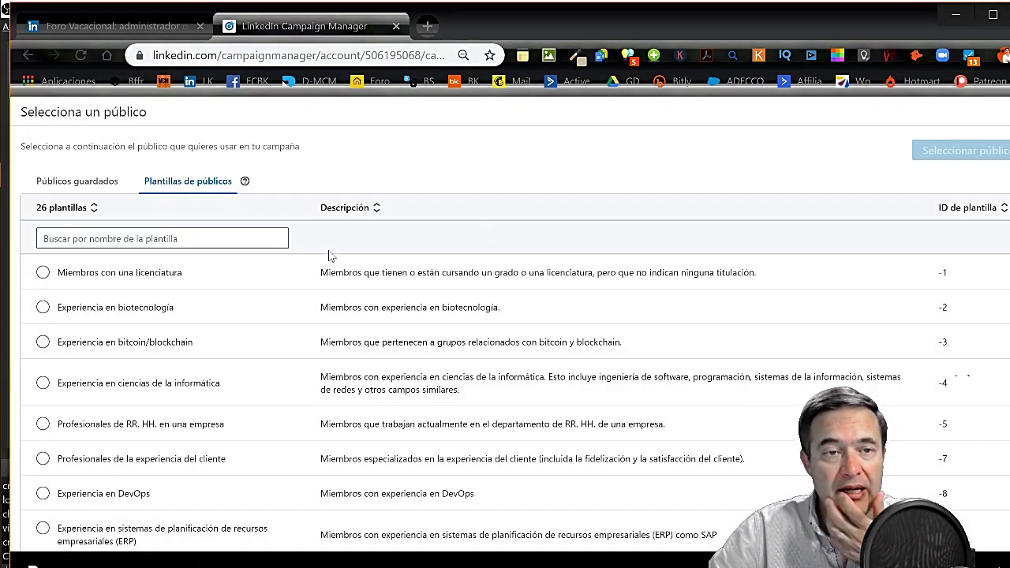
# - Browse the audience templates and search them by name for "turismo"
pyautogui.click(186, 238)
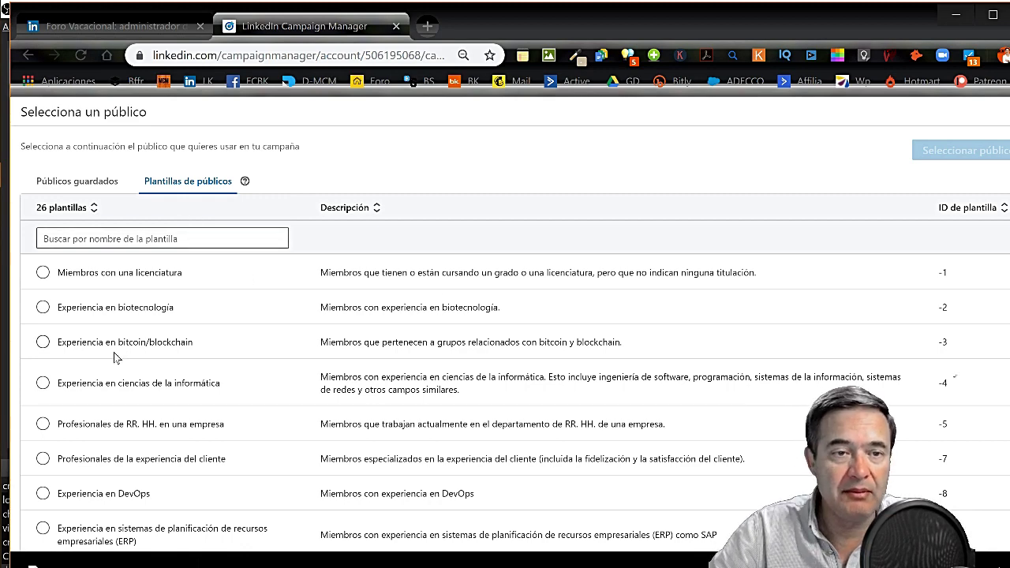
pyautogui.scroll(-4, 124, 376)
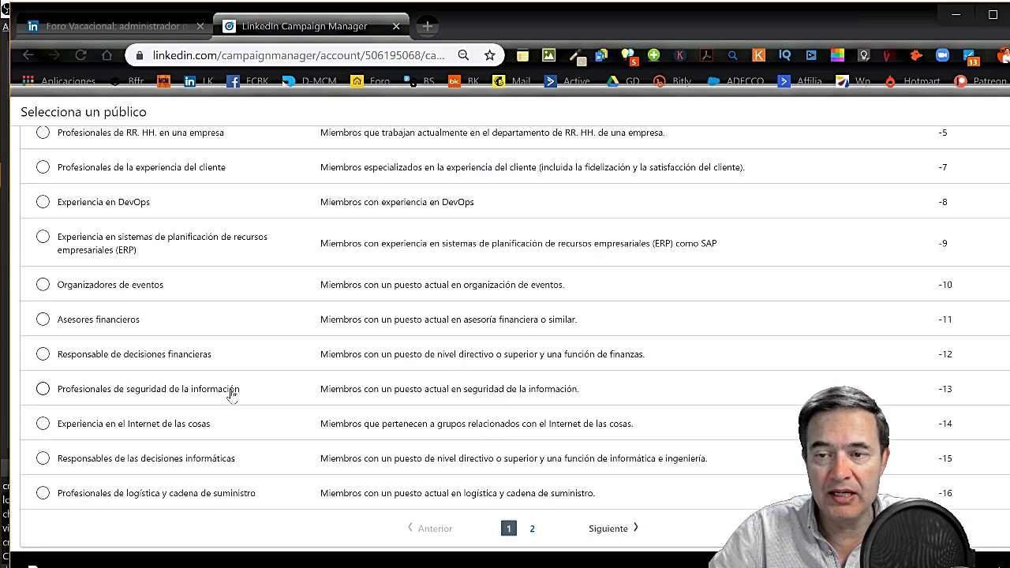
pyautogui.scroll(3, 236, 399)
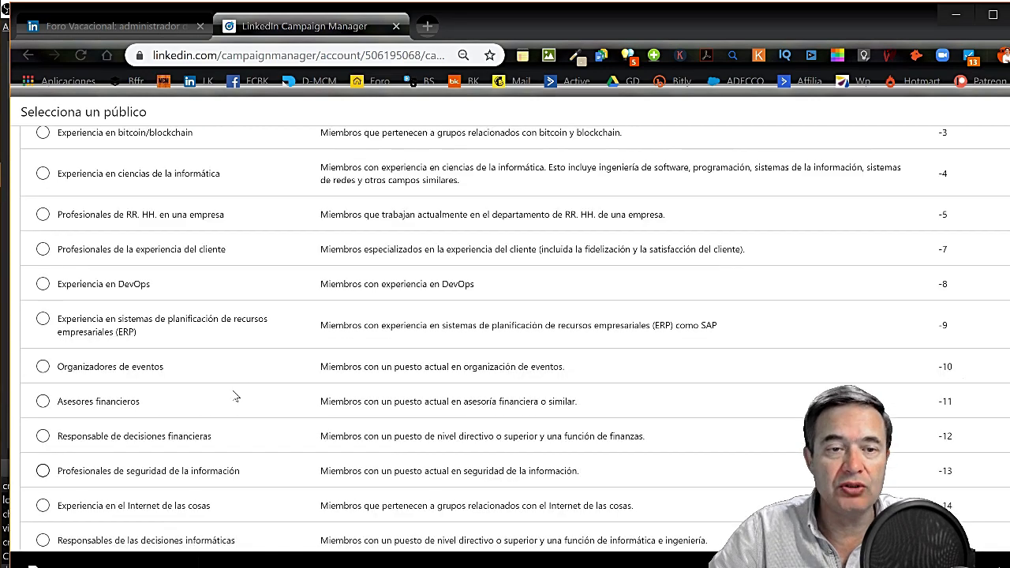
pyautogui.scroll(3, 244, 399)
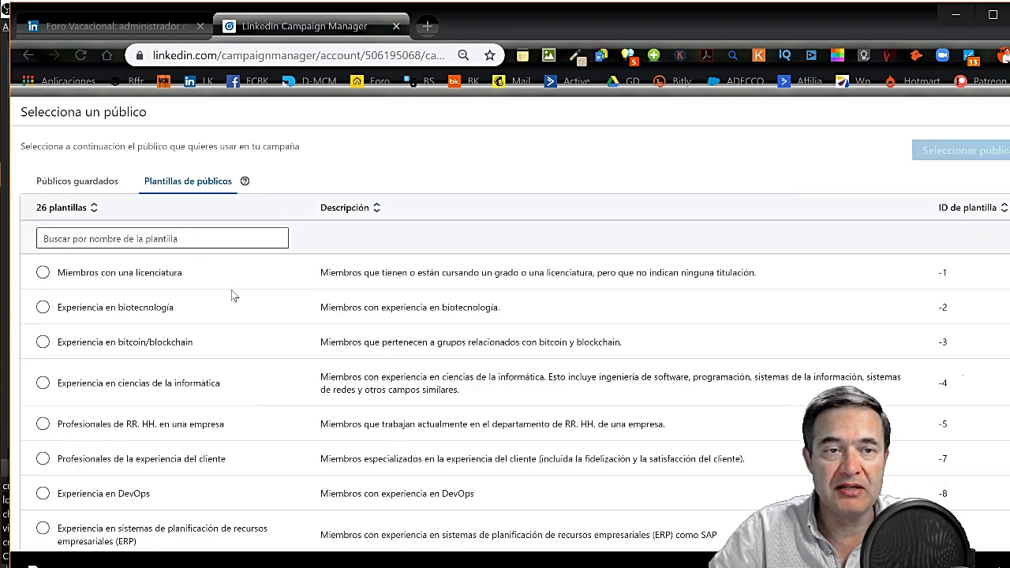
pyautogui.click(158, 239)
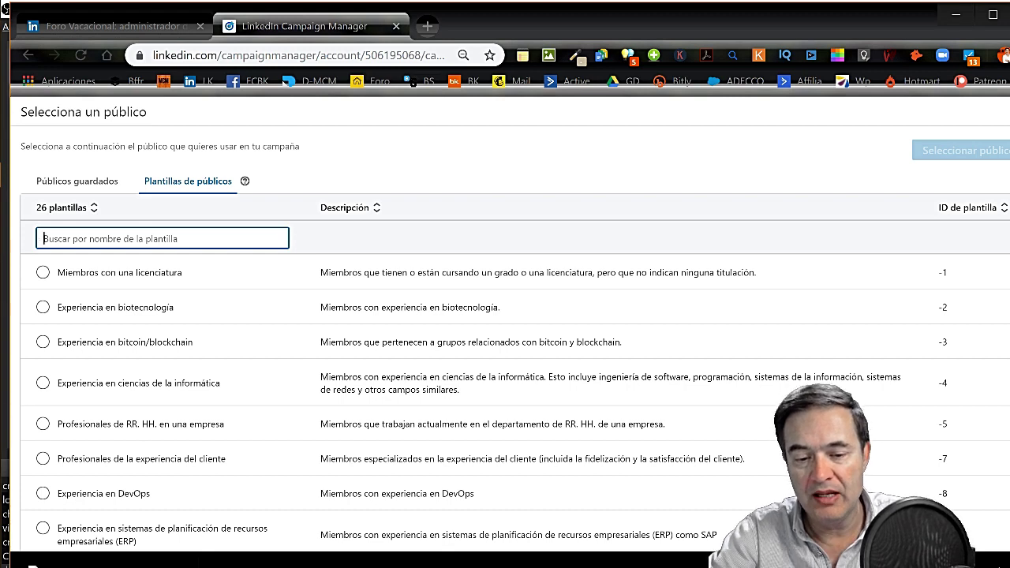
pyautogui.write('tursi')
pyautogui.press('BackSpace')
pyautogui.press('BackSpace')
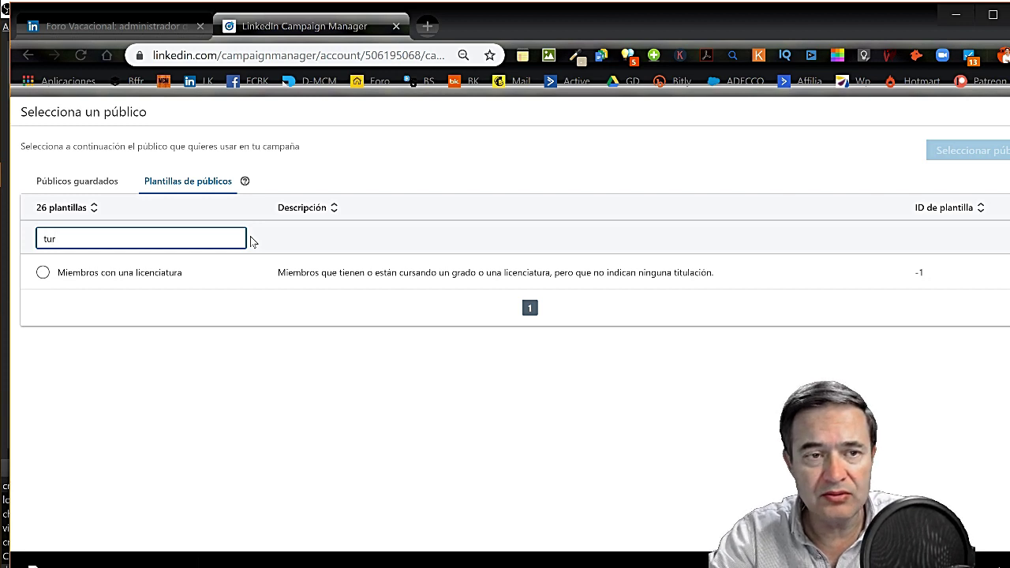
pyautogui.write('ismo')
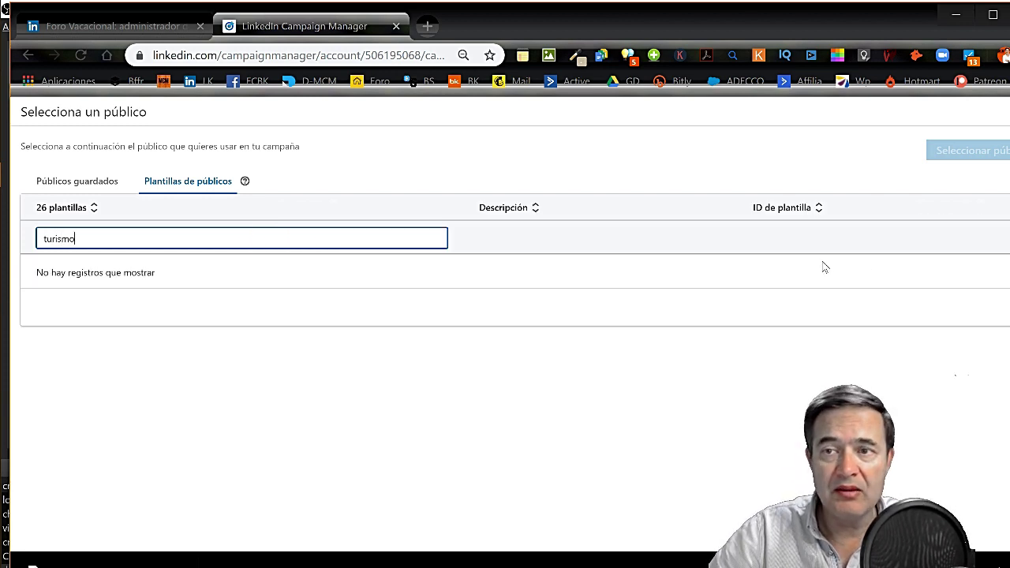
# - View the list of saved audiences, and return to the campaign's audience setup without selecting one
pyautogui.click(244, 181)
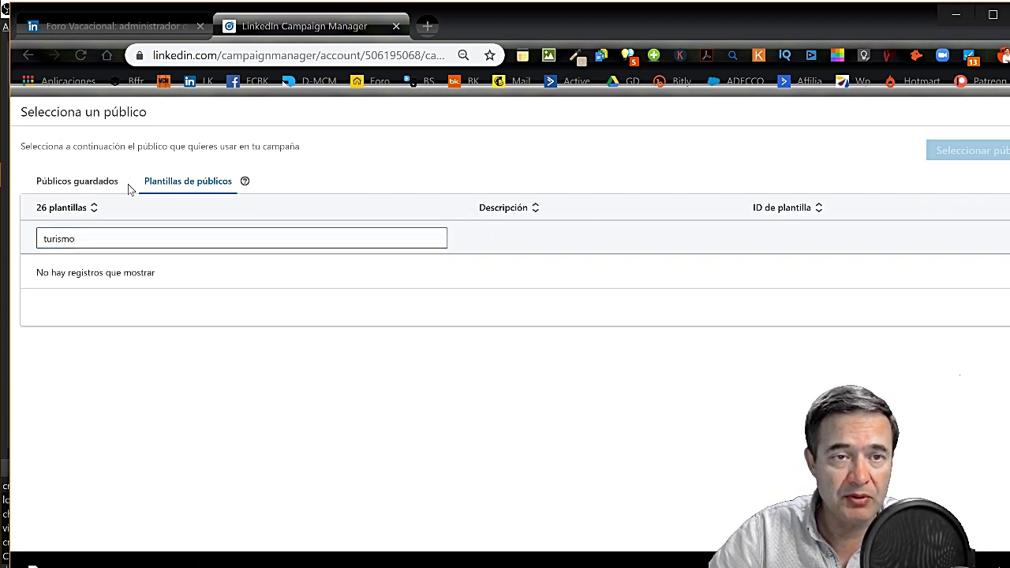
pyautogui.click(71, 182)
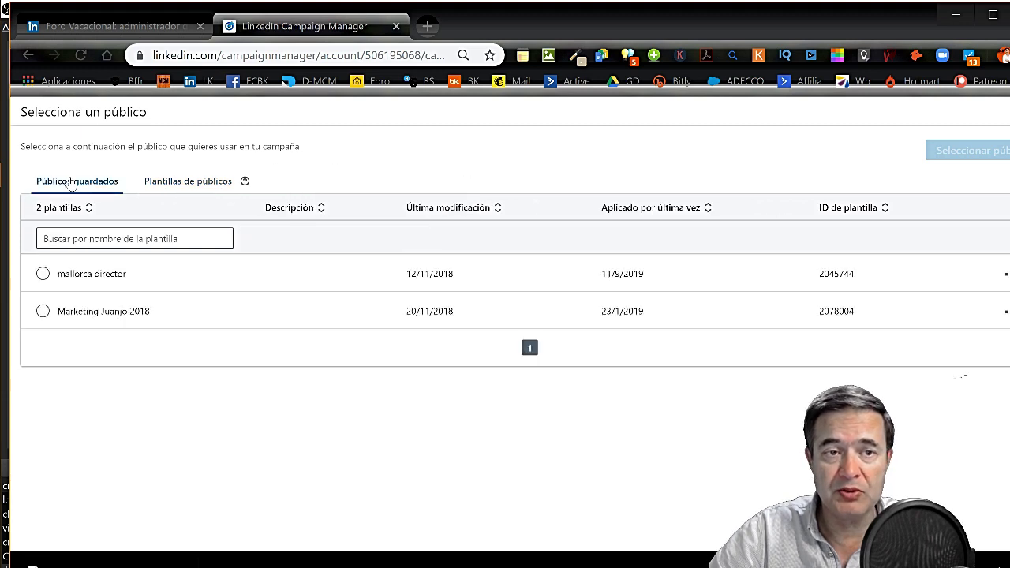
pyautogui.click(83, 30)
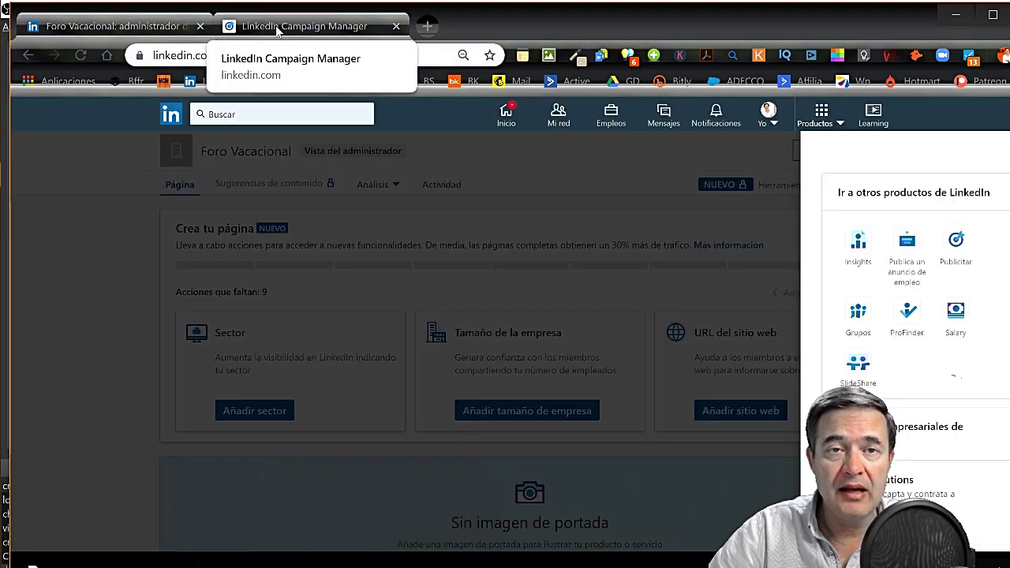
pyautogui.click(275, 25)
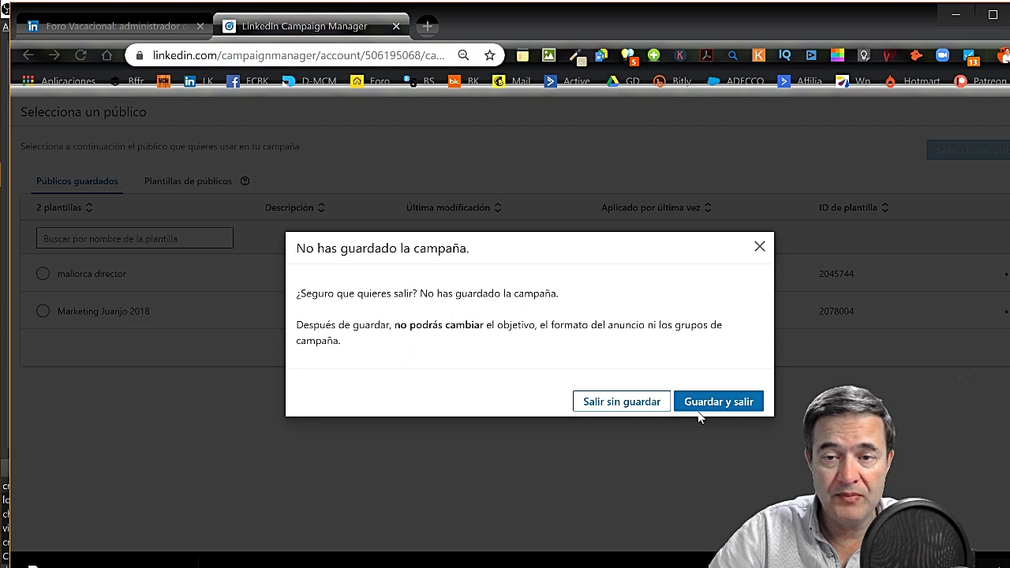
pyautogui.click(589, 403)
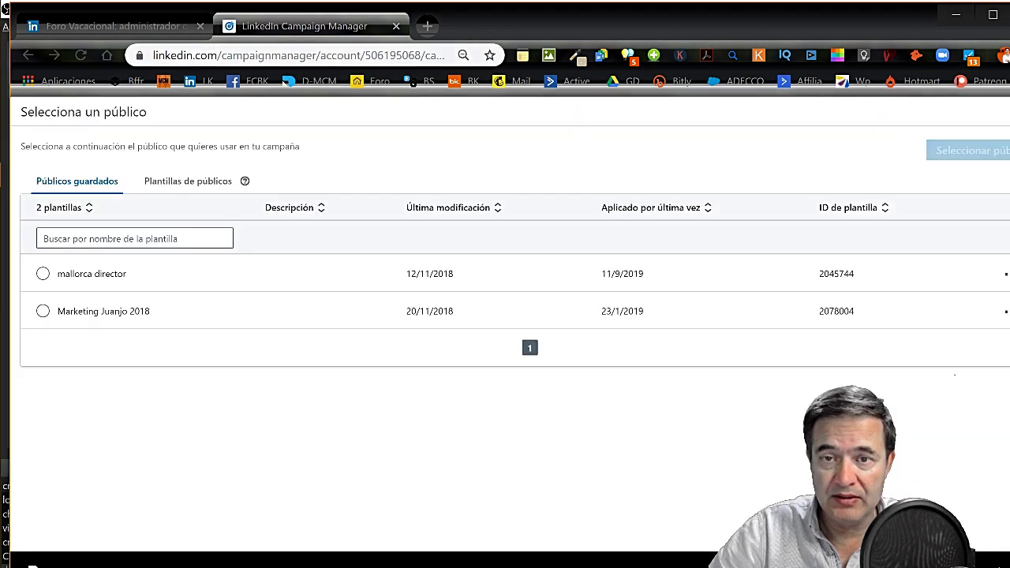
pyautogui.scroll(-2, 361, 229)
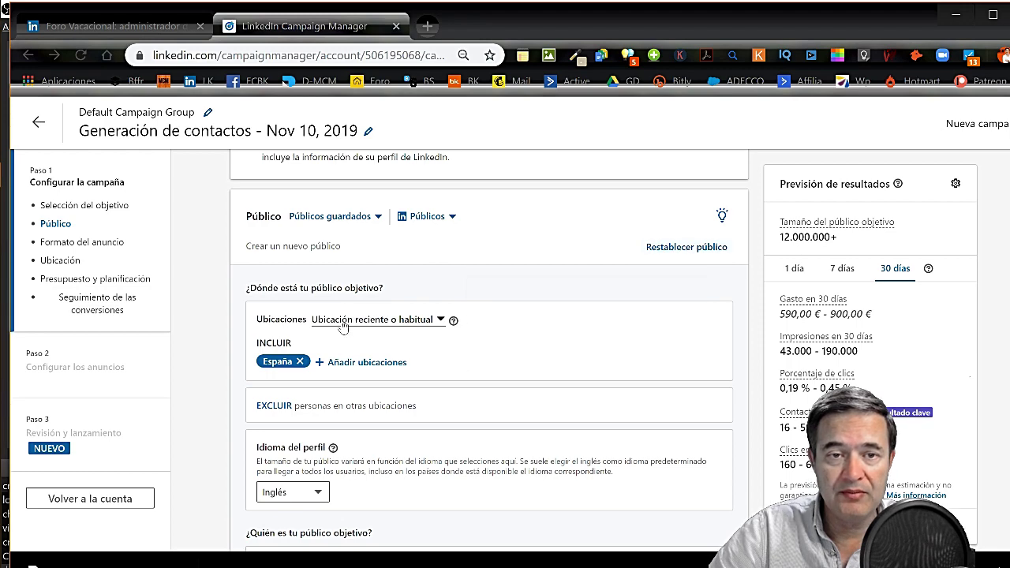
# - Review the audience location settings and choose Inglés as the profile language
pyautogui.scroll(-2, 390, 315)
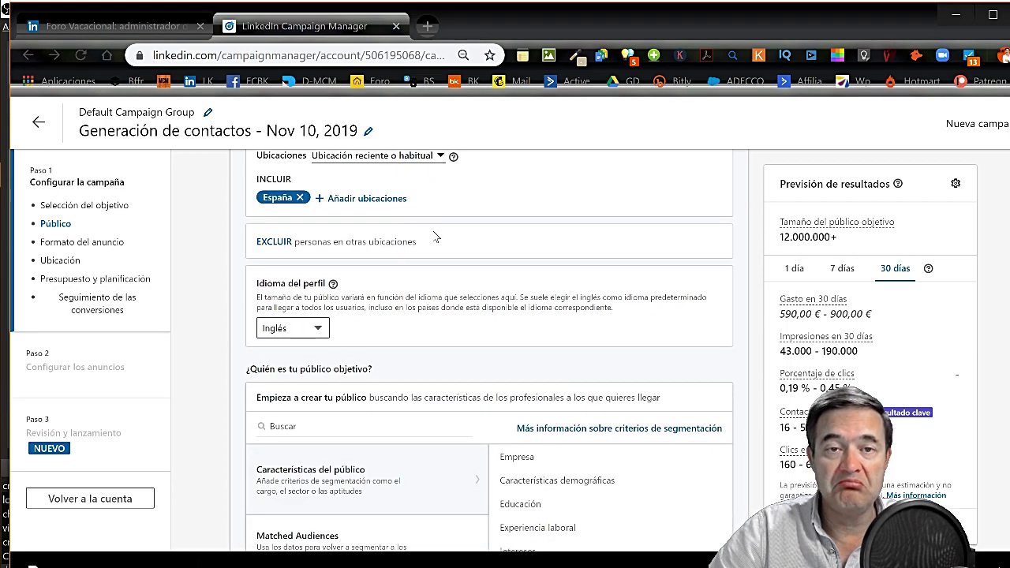
pyautogui.scroll(1, 411, 207)
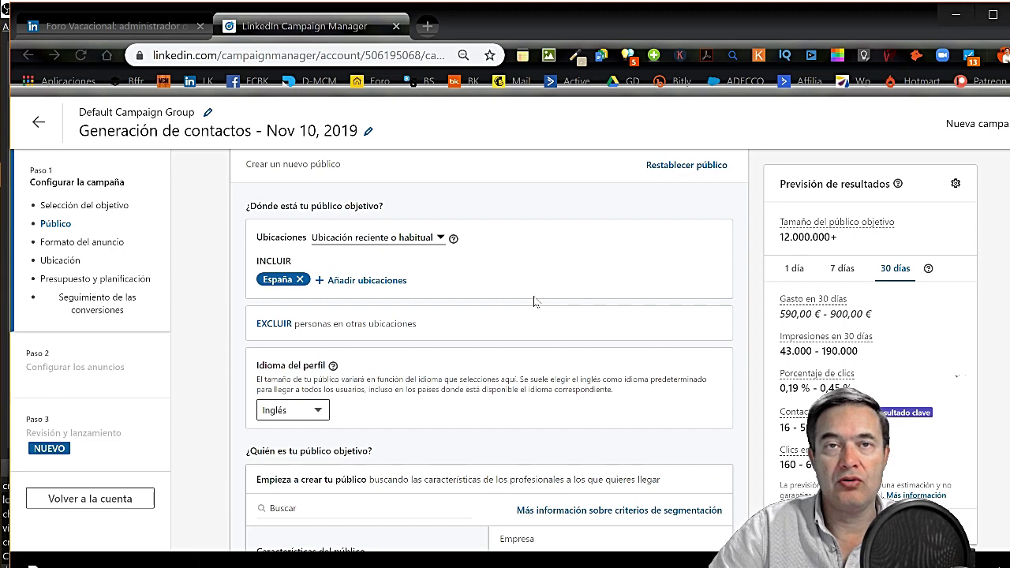
pyautogui.scroll(-1, 533, 296)
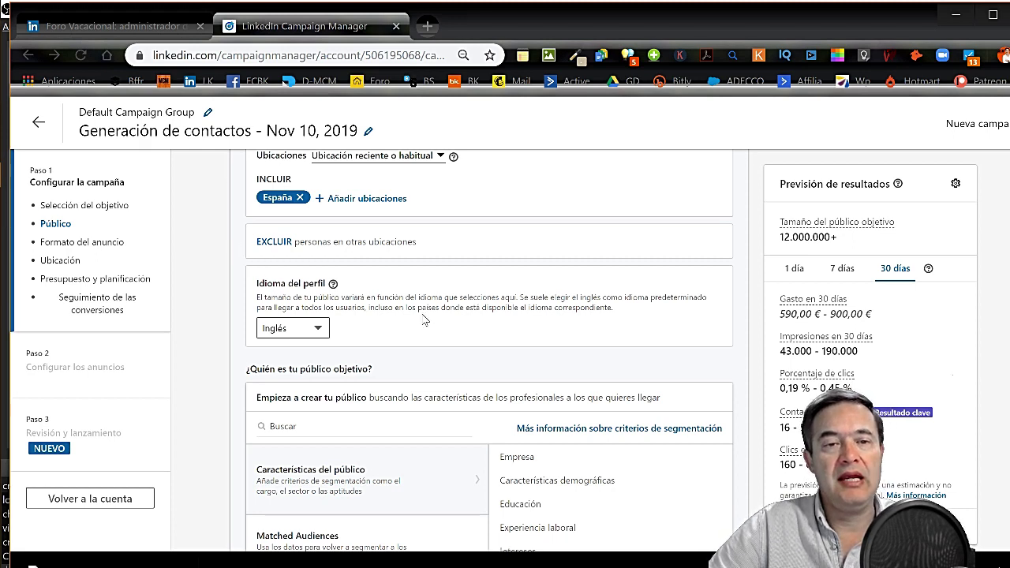
pyautogui.click(316, 334)
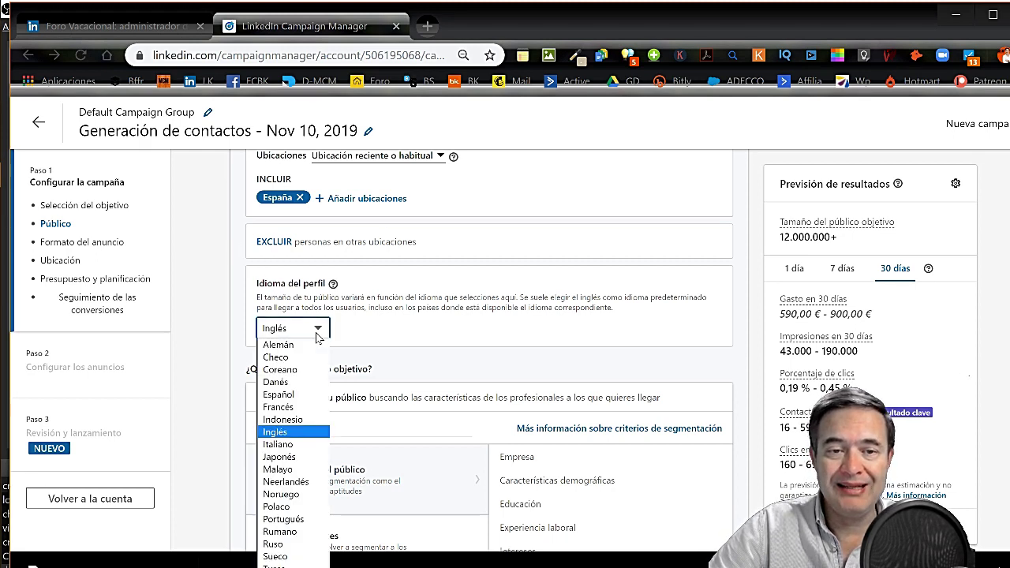
pyautogui.click(320, 433)
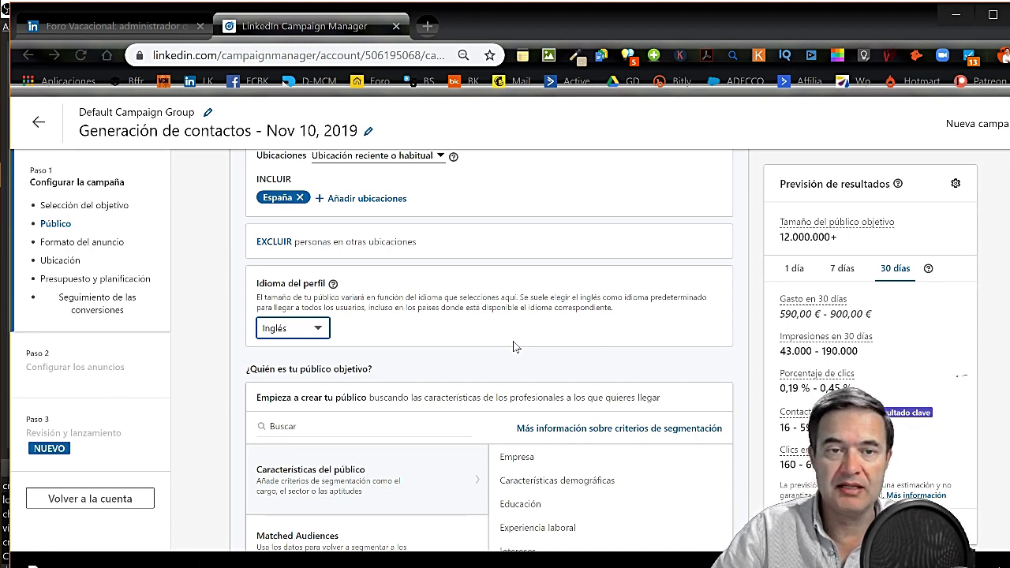
# - Set the audience's profile language to Español
pyautogui.click(317, 329)
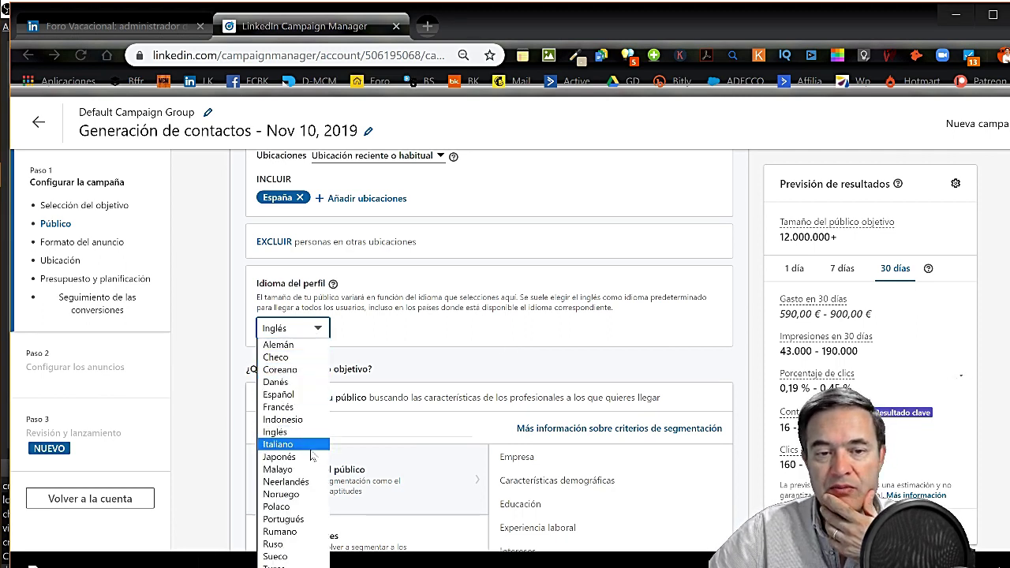
pyautogui.click(279, 395)
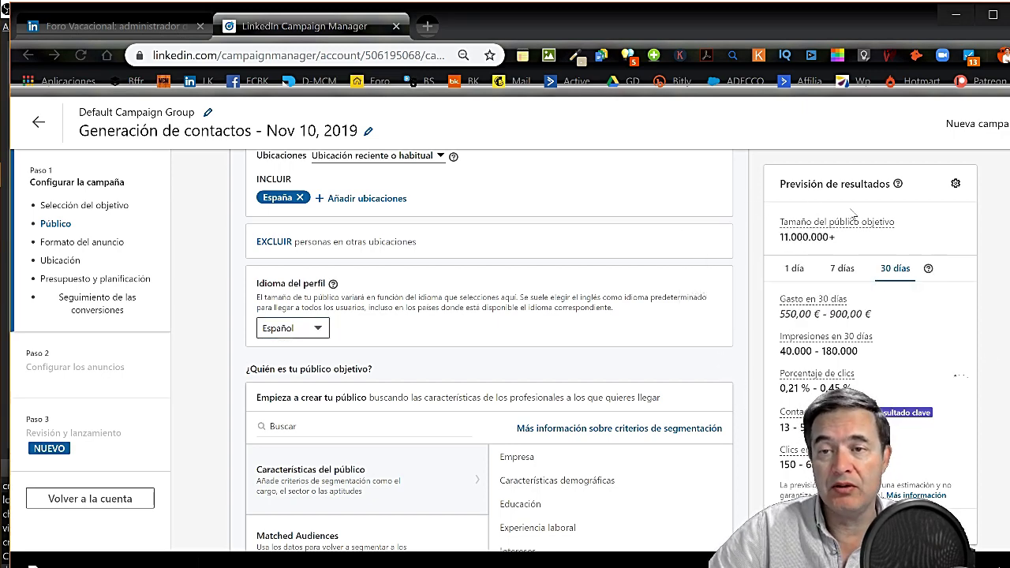
pyautogui.scroll(-2, 908, 269)
pyautogui.scroll(2, 935, 232)
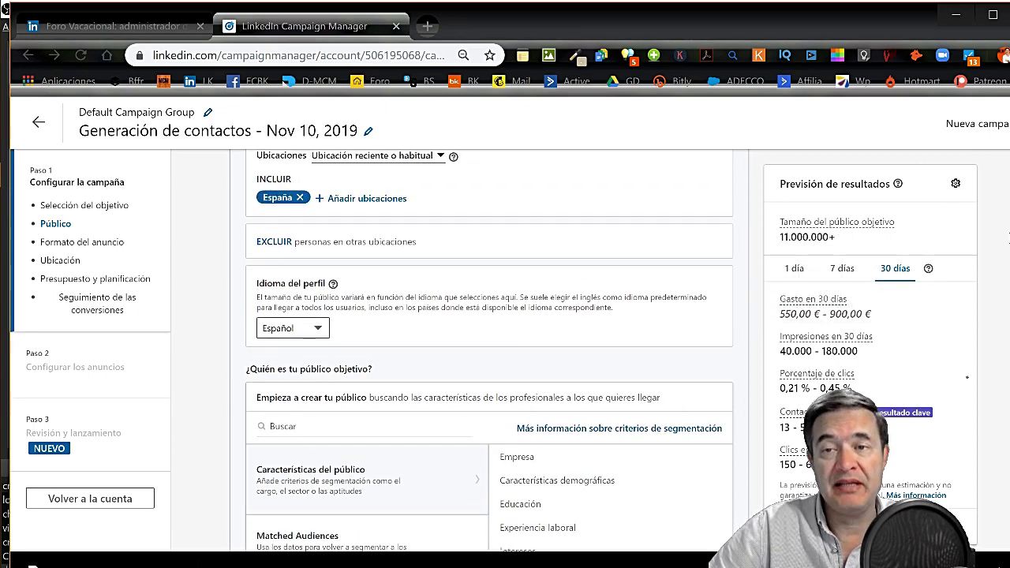
# - Review the target audience size and display the results forecast for 7 días
pyautogui.moveTo(836, 222)
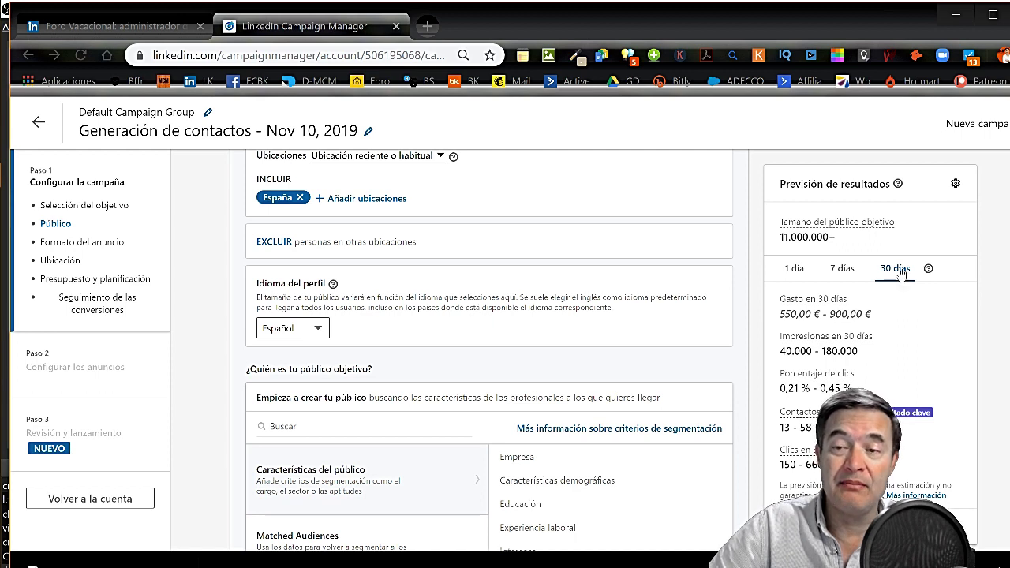
pyautogui.click(843, 269)
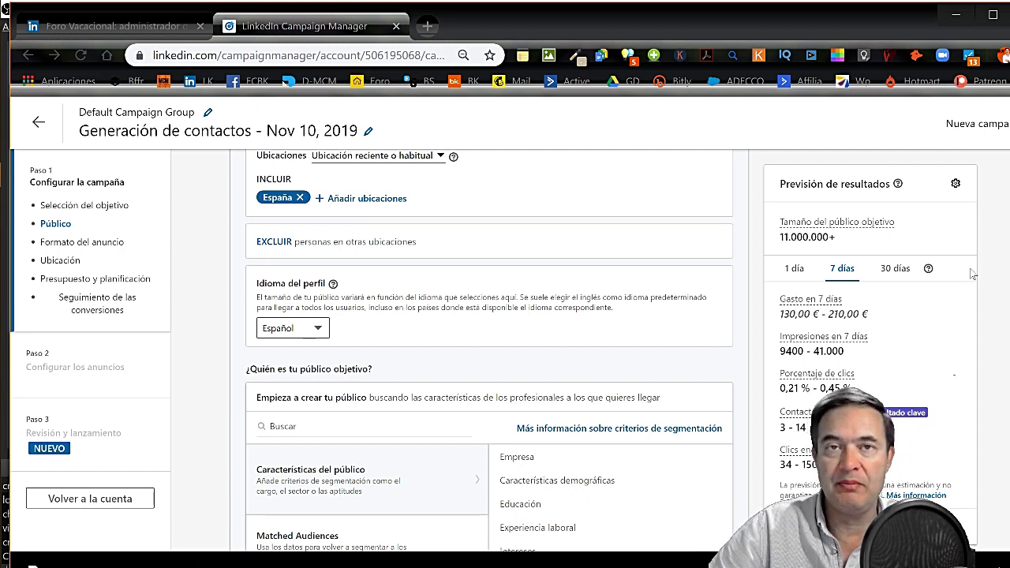
pyautogui.moveTo(928, 270)
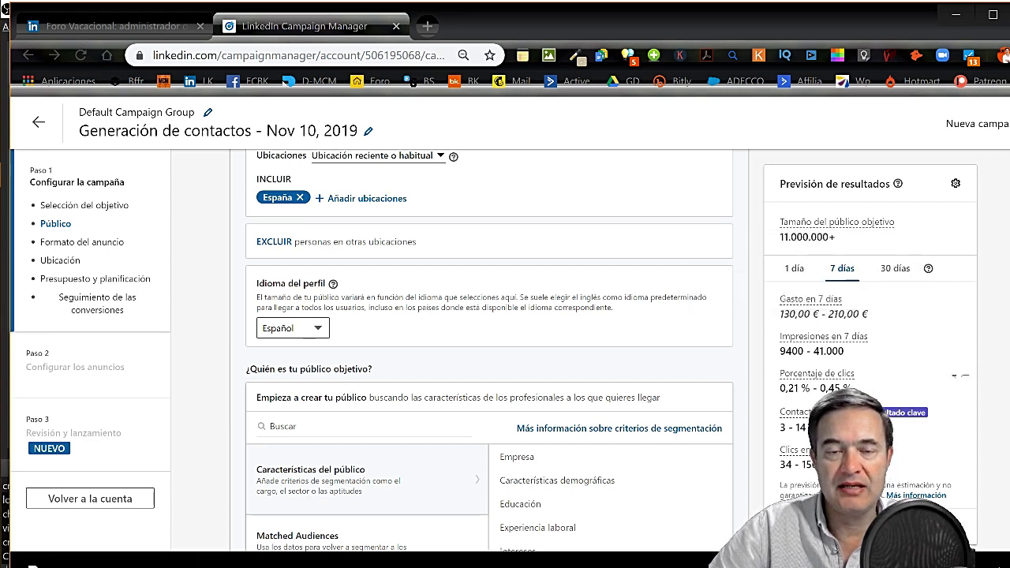
# - Search the company sectors for "turismo" and include Ocio, viajes y turismo in the target audience
pyautogui.scroll(-1, 410, 394)
pyautogui.scroll(-3, 411, 395)
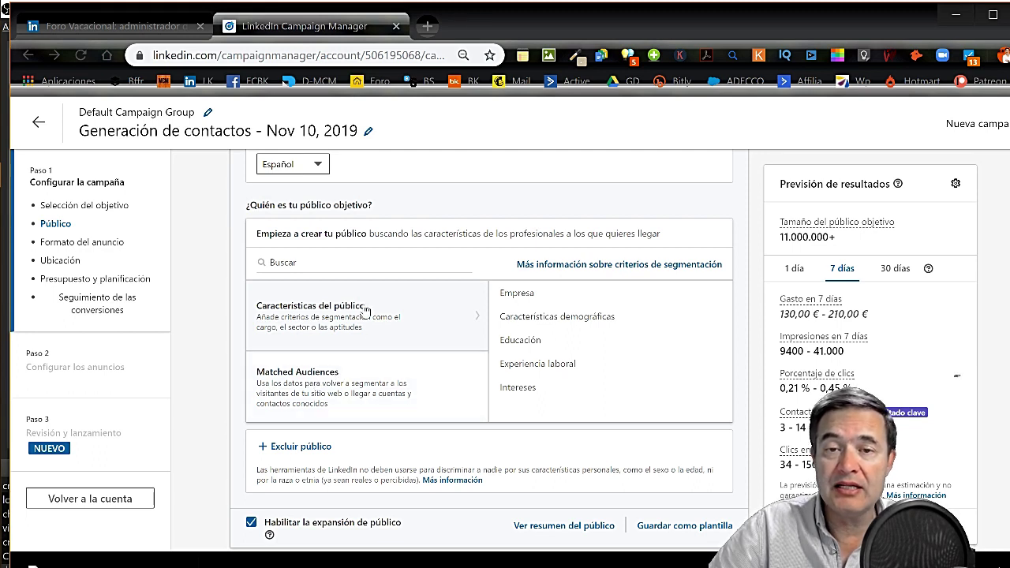
pyautogui.click(562, 295)
pyautogui.click(558, 347)
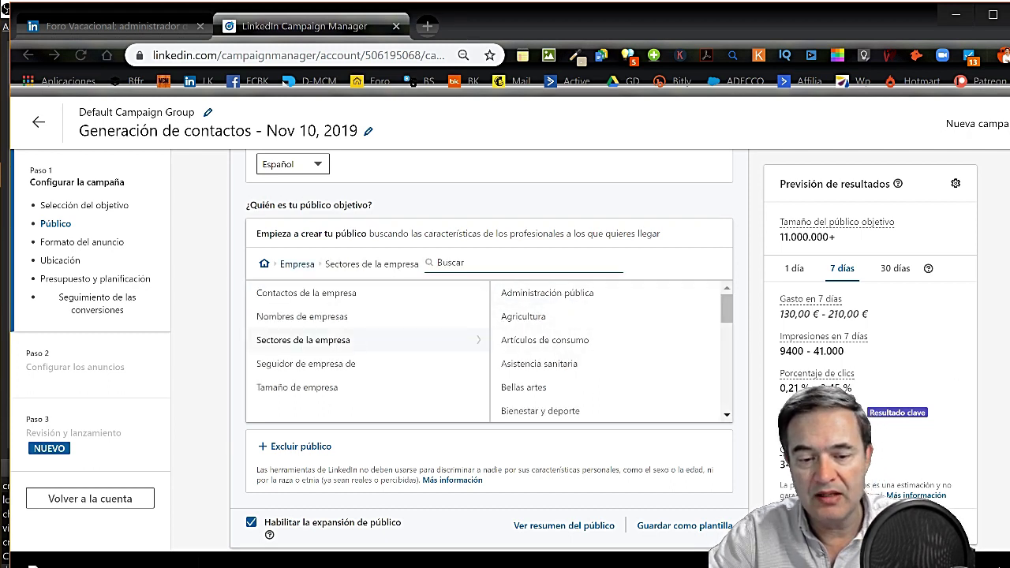
pyautogui.write('turismo')
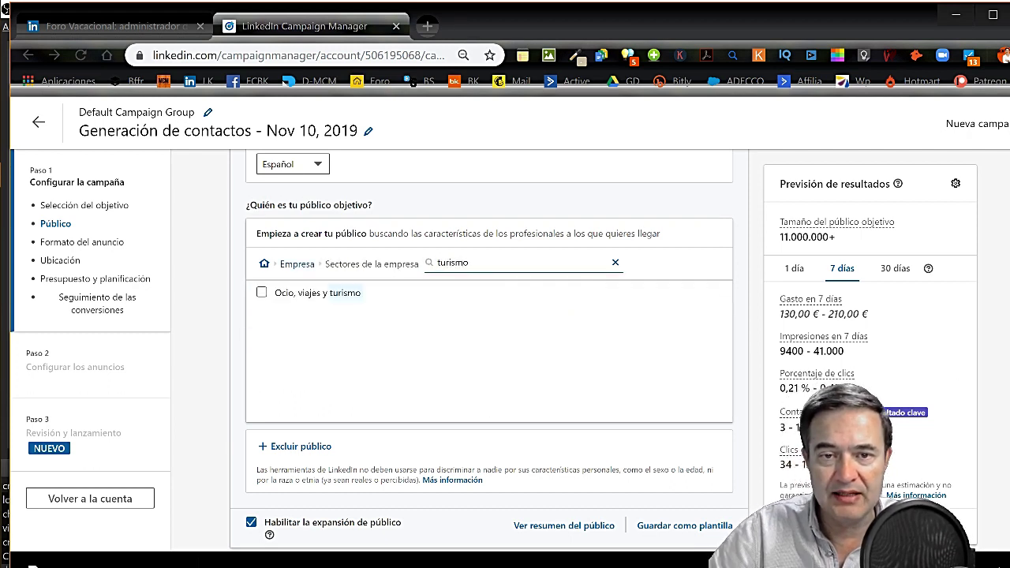
pyautogui.click(261, 292)
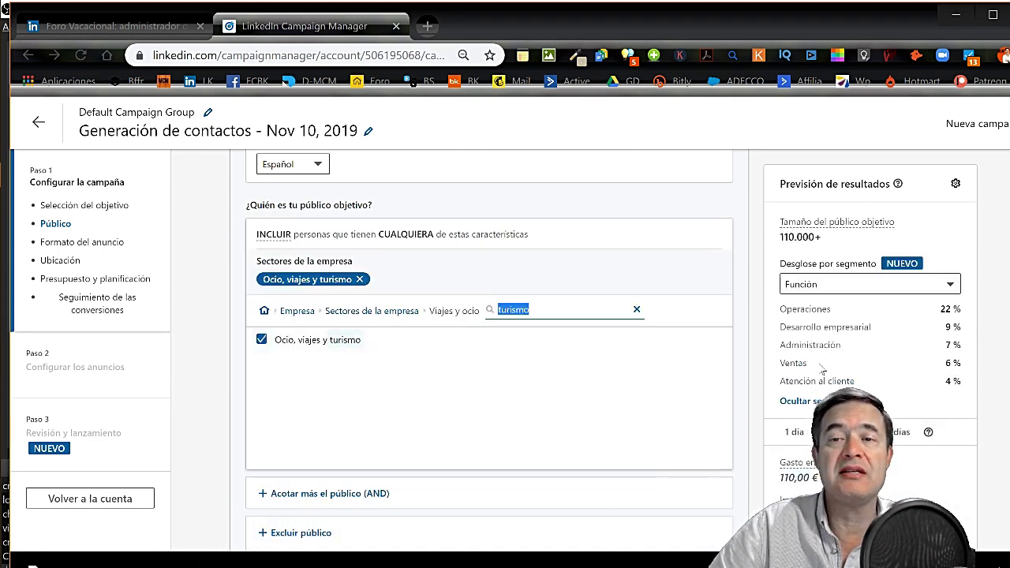
# - Review the forecast's segment breakdown and its available categories, keeping the Función breakdown selected
pyautogui.click(690, 334)
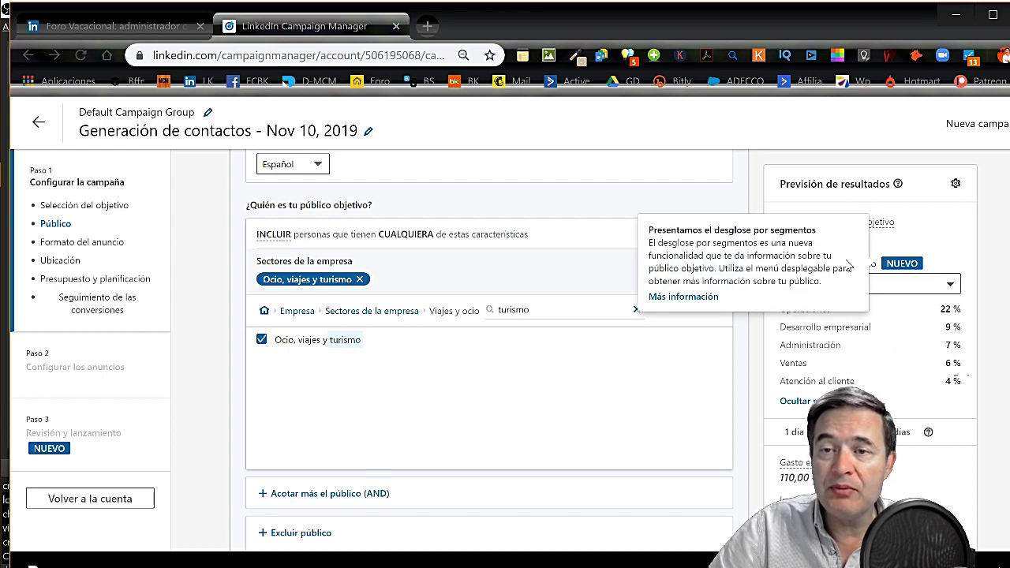
pyautogui.click(950, 286)
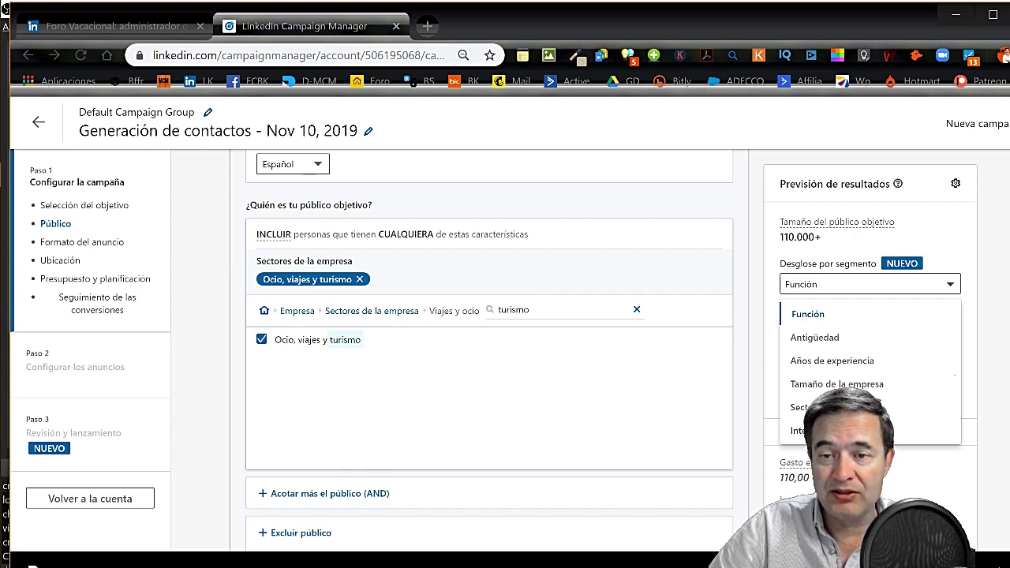
pyautogui.click(950, 284)
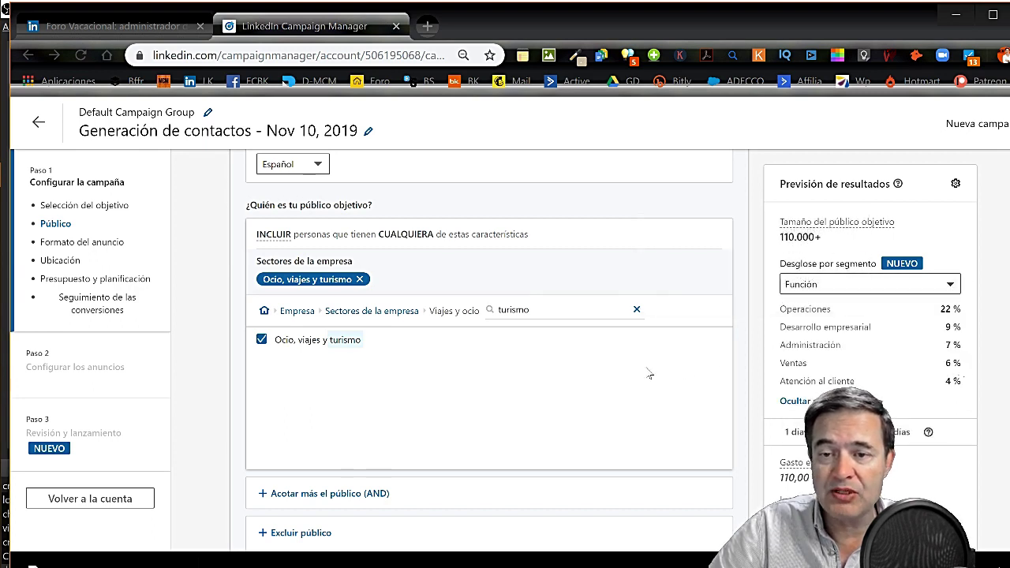
pyautogui.scroll(-1, 474, 433)
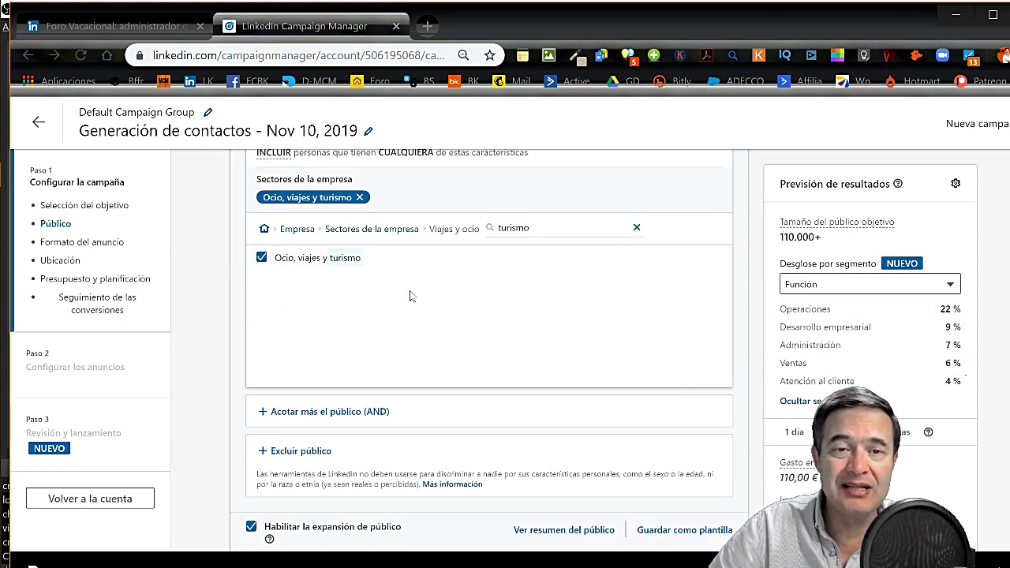
pyautogui.scroll(1, 409, 342)
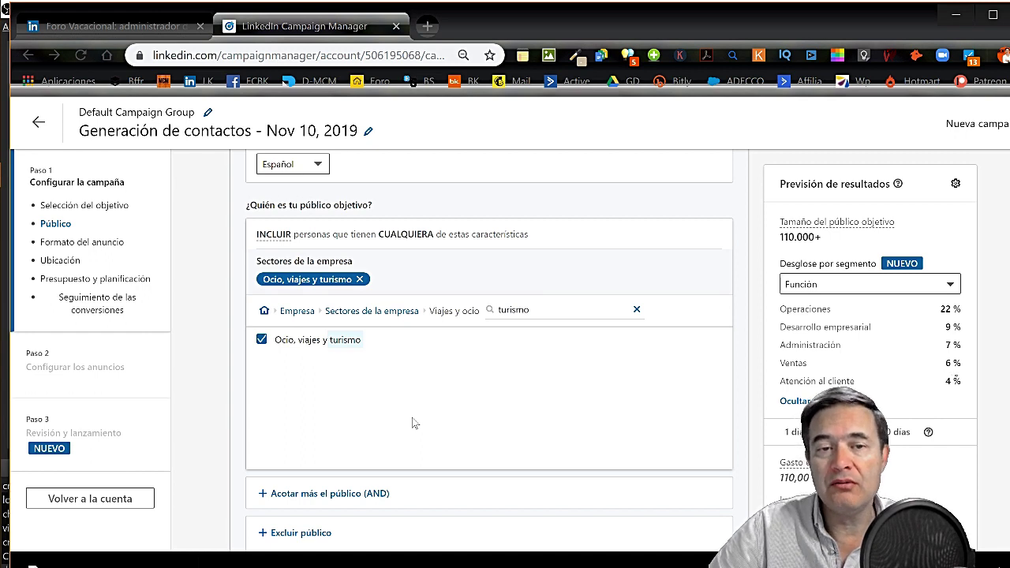
# - Add an AND condition to narrow the audience and open Funciones laborales under Experiencia laboral for it
pyautogui.scroll(-2, 412, 418)
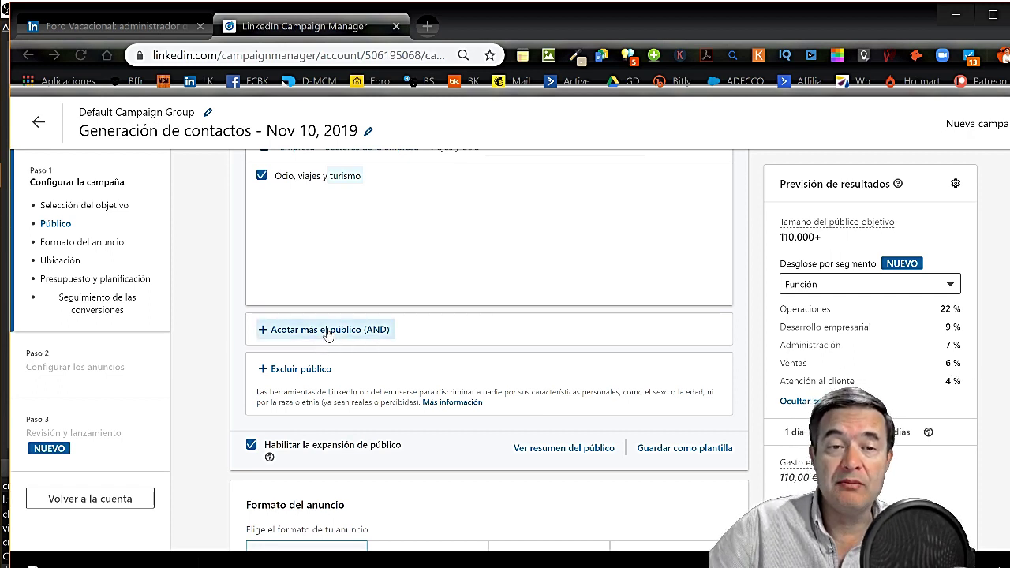
pyautogui.click(328, 334)
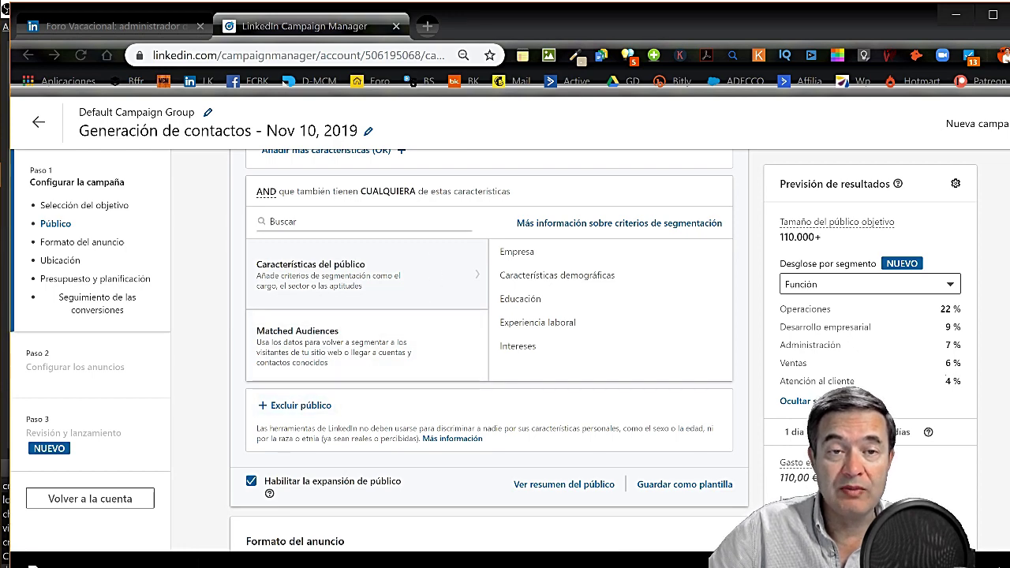
pyautogui.scroll(2, 313, 183)
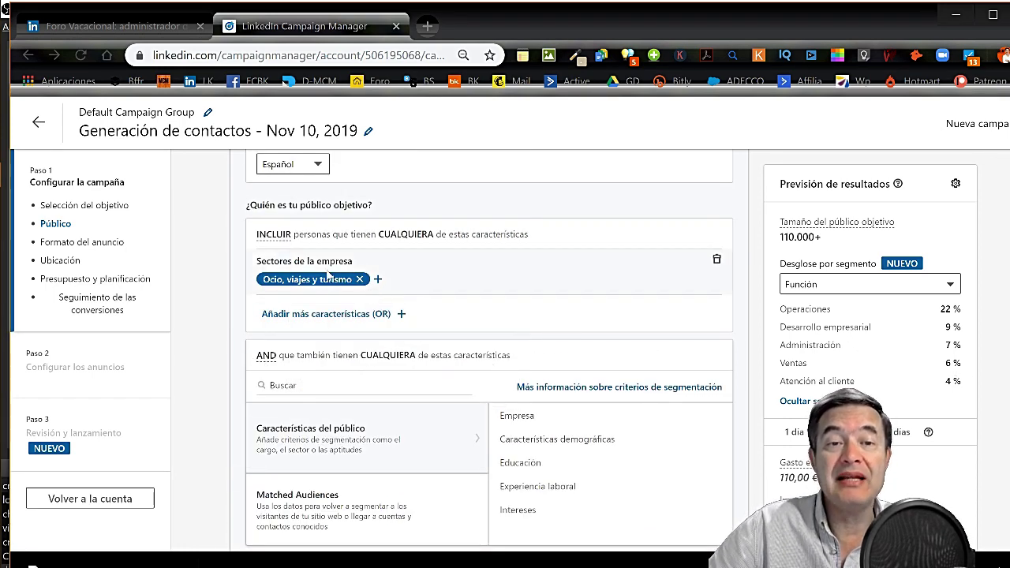
pyautogui.click(539, 491)
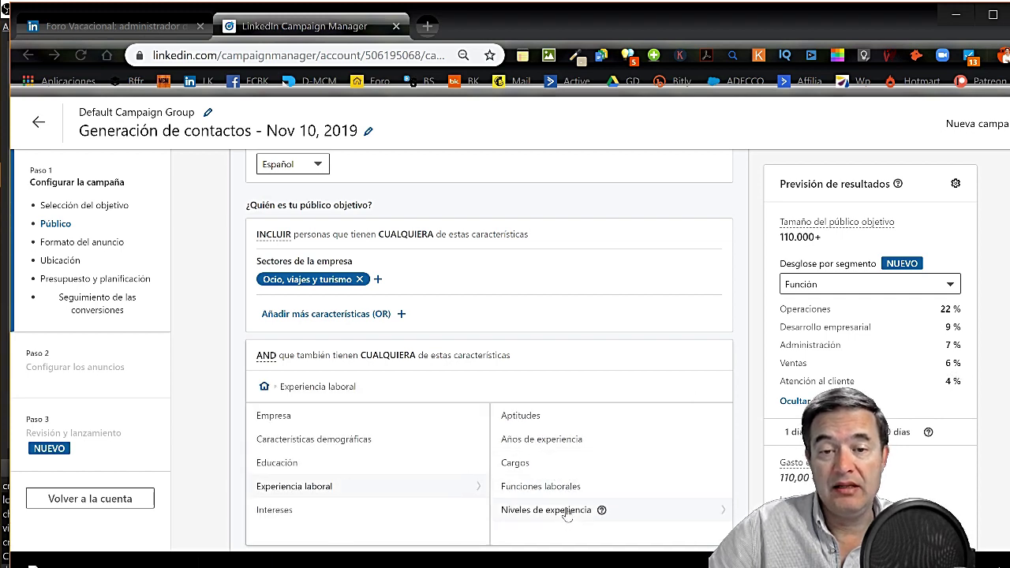
pyautogui.click(565, 491)
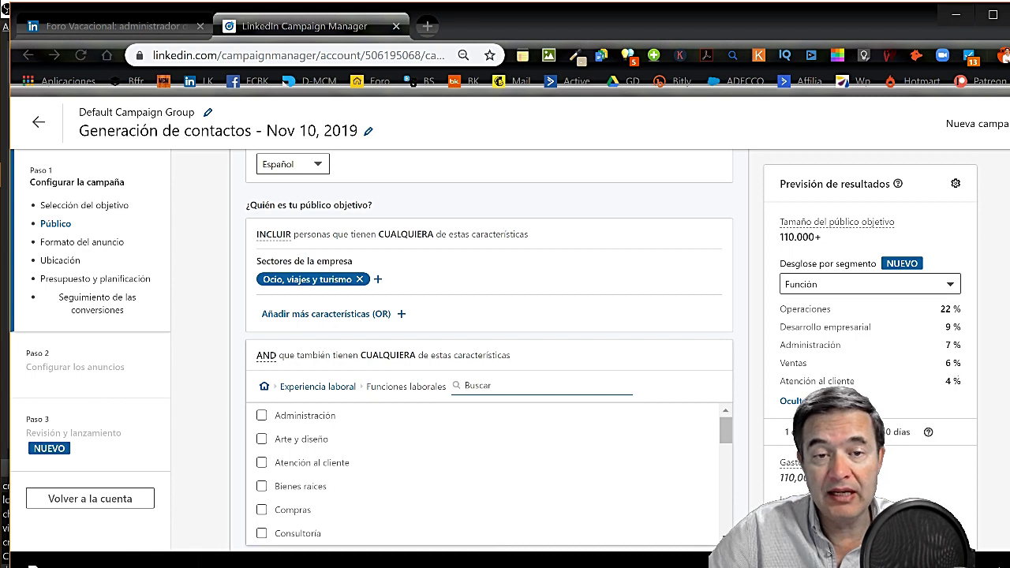
# - Search the job functions for "director" and clear the search
pyautogui.write('p')
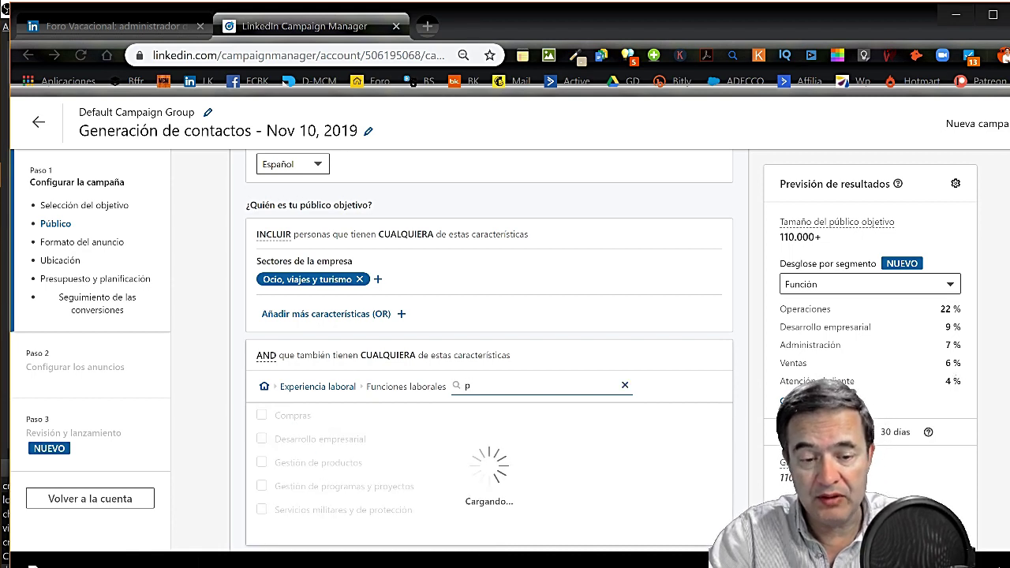
pyautogui.press('BackSpace')
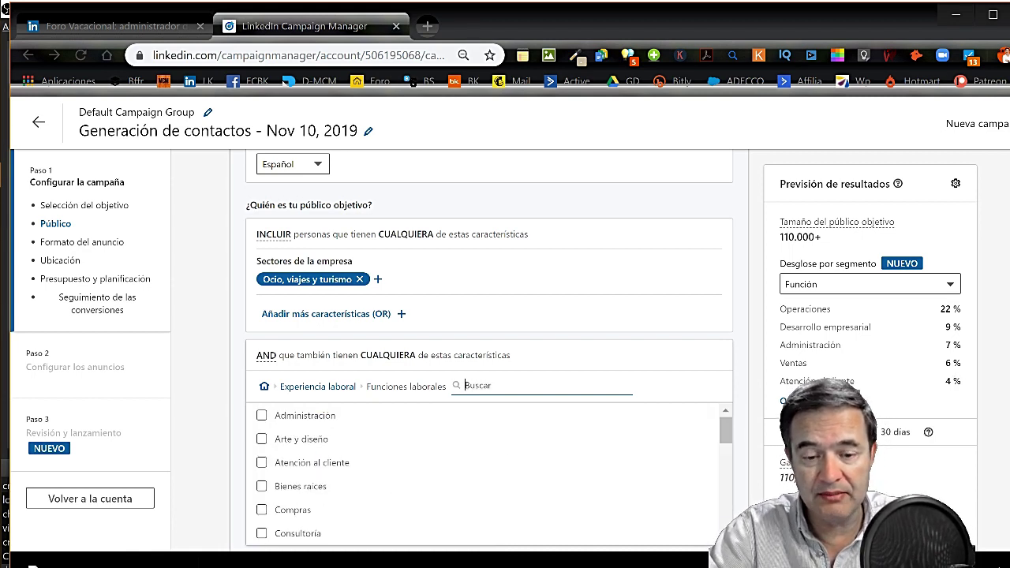
pyautogui.write('director')
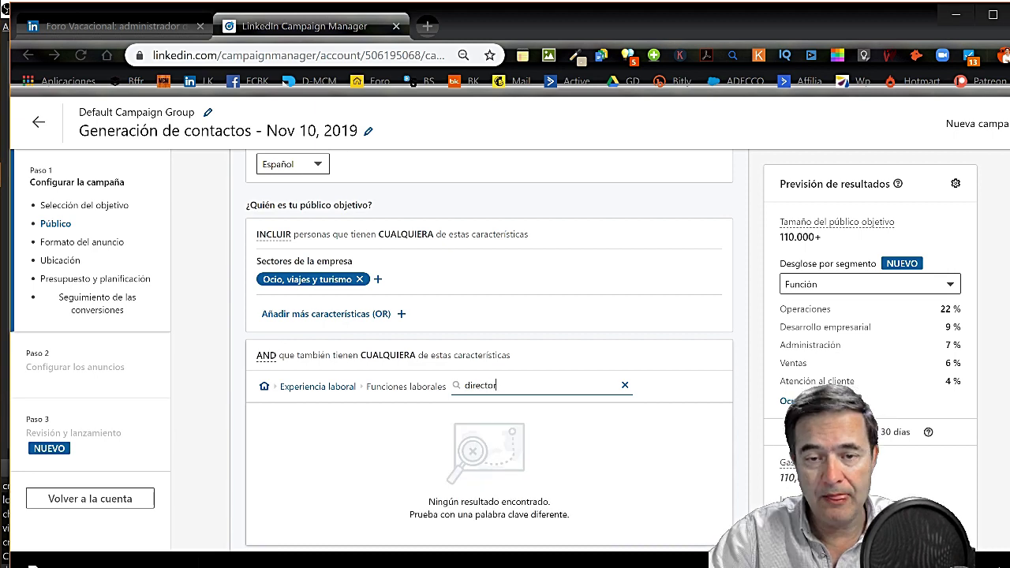
pyautogui.press('BackSpace')
pyautogui.press('BackSpace')
pyautogui.press('BackSpace')
pyautogui.press('BackSpace')
pyautogui.press('BackSpace')
pyautogui.press('BackSpace')
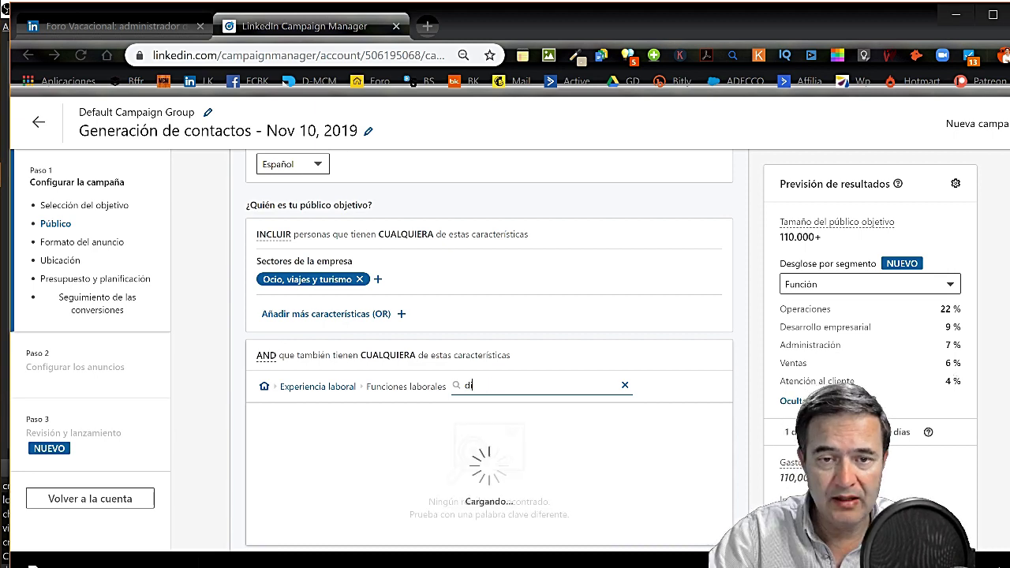
pyautogui.press('BackSpace')
pyautogui.press('BackSpace')
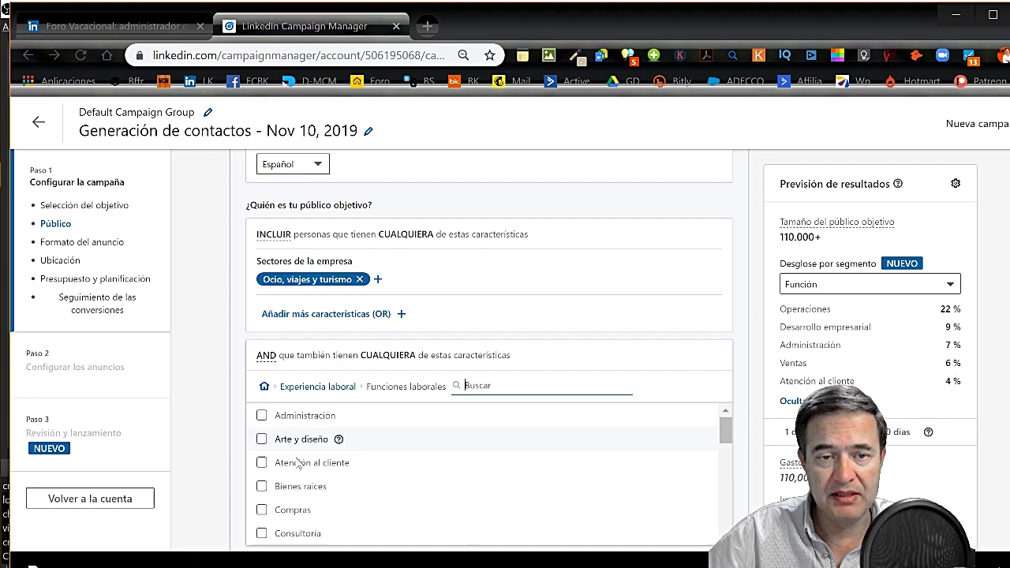
# - Choose Marketing from the list of job functions as the additional audience condition
pyautogui.scroll(-1, 300, 480)
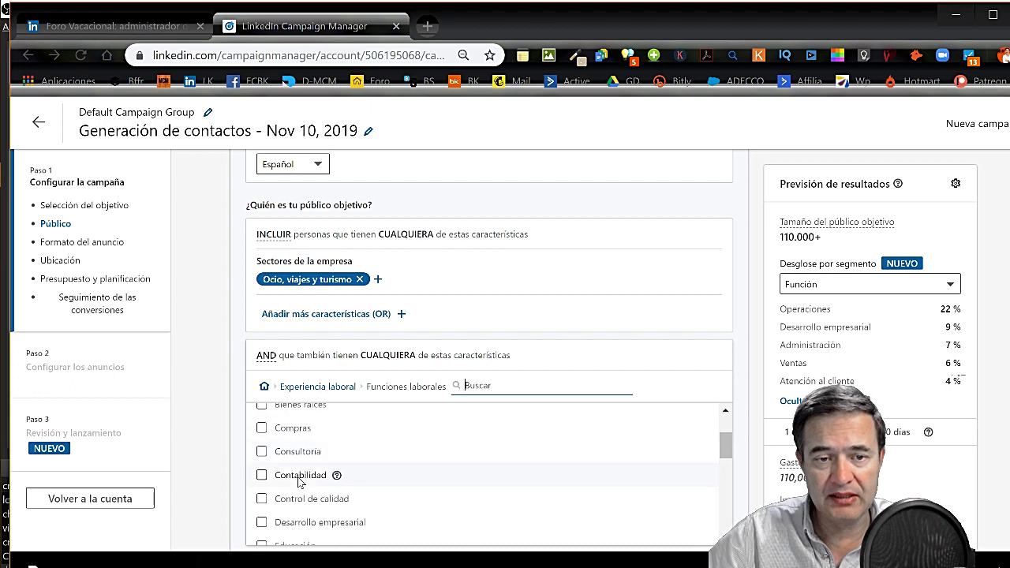
pyautogui.scroll(-1, 300, 480)
pyautogui.scroll(-1, 300, 478)
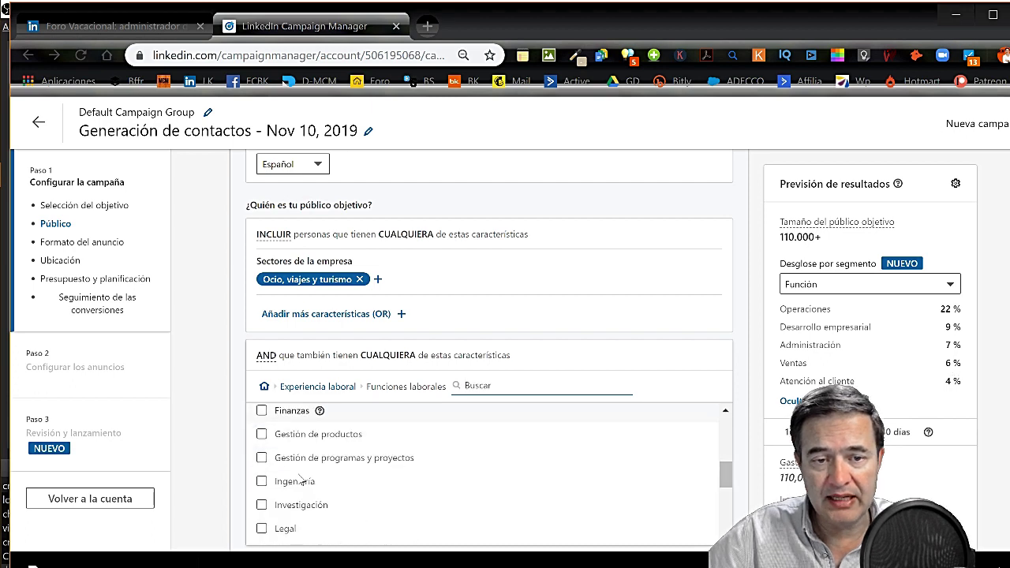
pyautogui.scroll(-2, 315, 490)
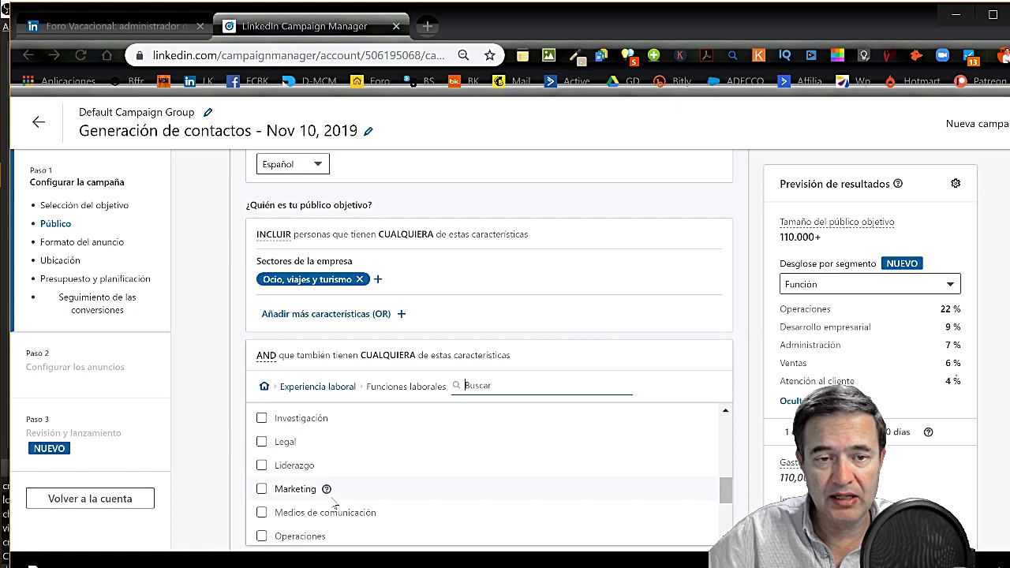
pyautogui.scroll(-2, 303, 433)
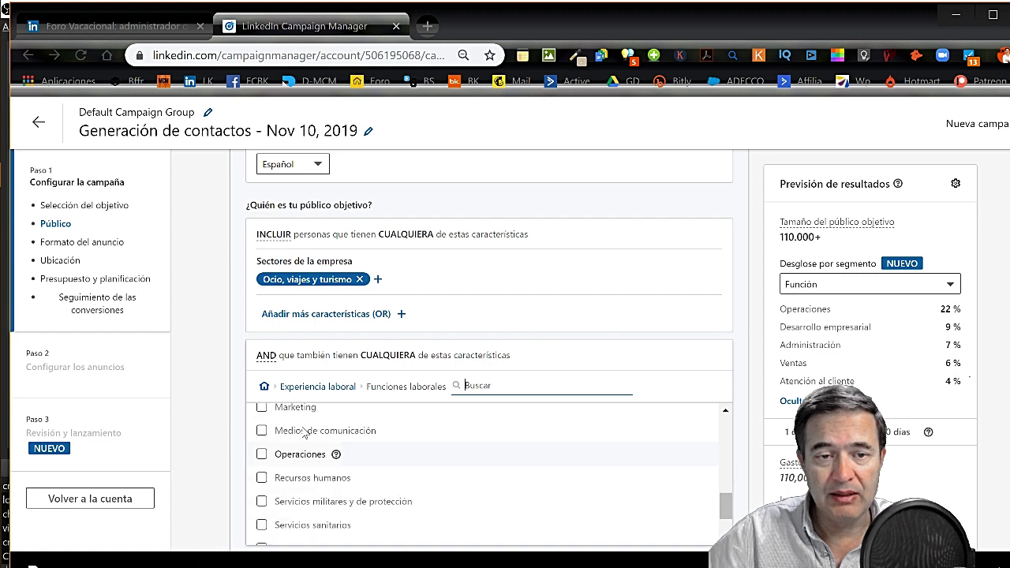
pyautogui.click(262, 408)
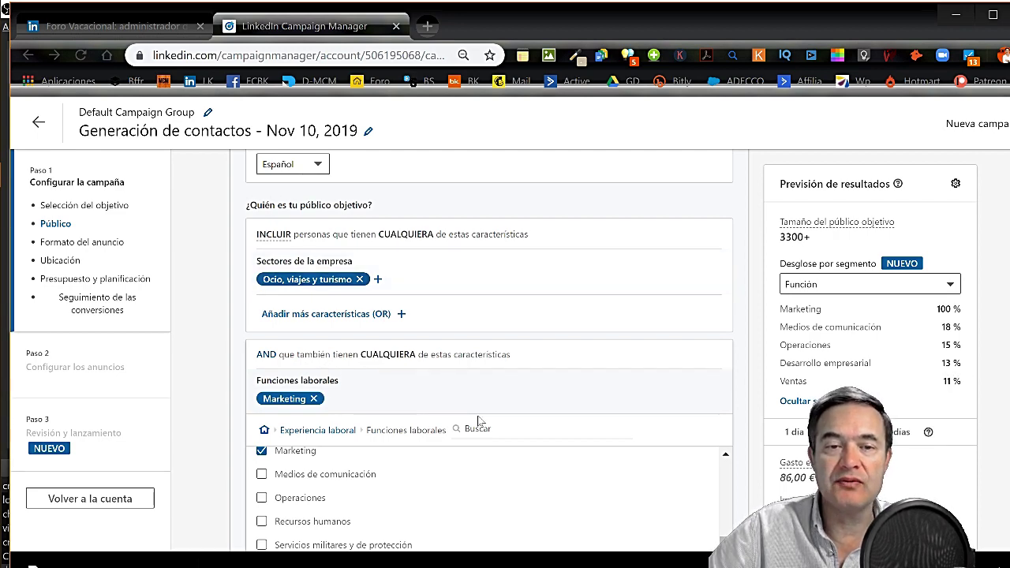
# - Open the criteria for excluding people from the target audience
pyautogui.scroll(-2, 477, 421)
pyautogui.scroll(-2, 477, 421)
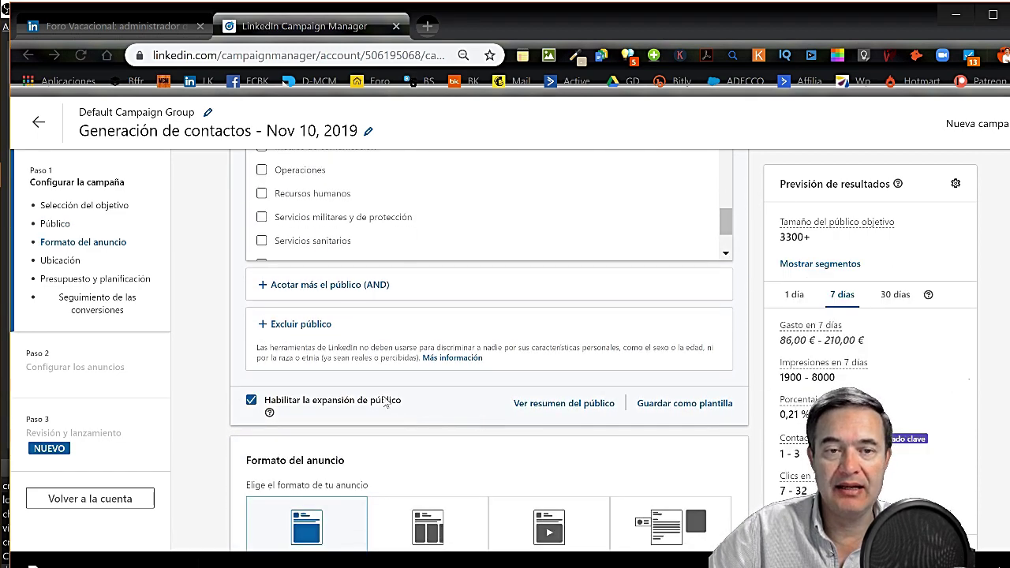
pyautogui.click(308, 325)
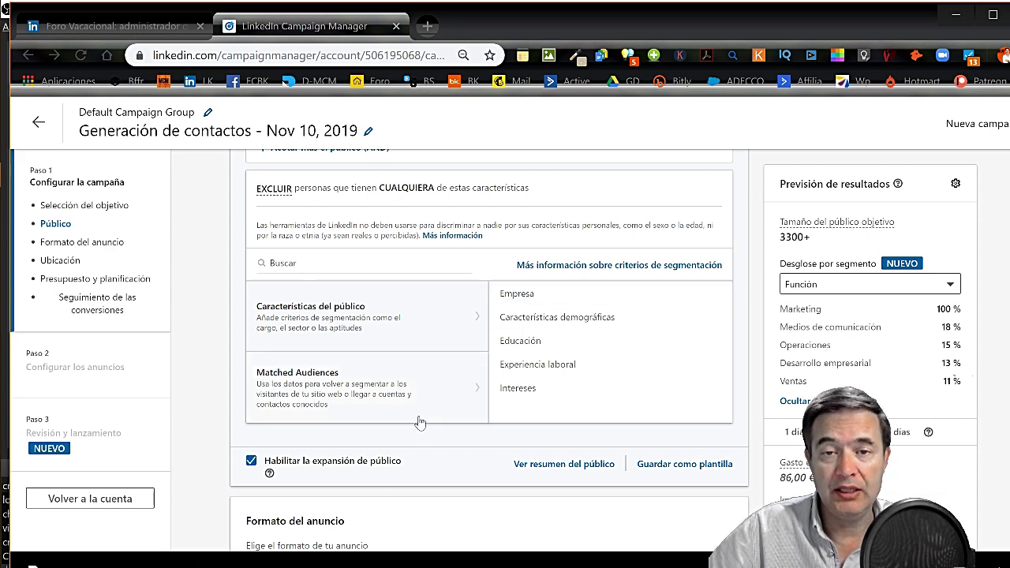
# - Review the audience expansion option, the available ad formats and the LinkedIn Audience Network placement section
pyautogui.scroll(-1, 419, 424)
pyautogui.scroll(-2, 419, 424)
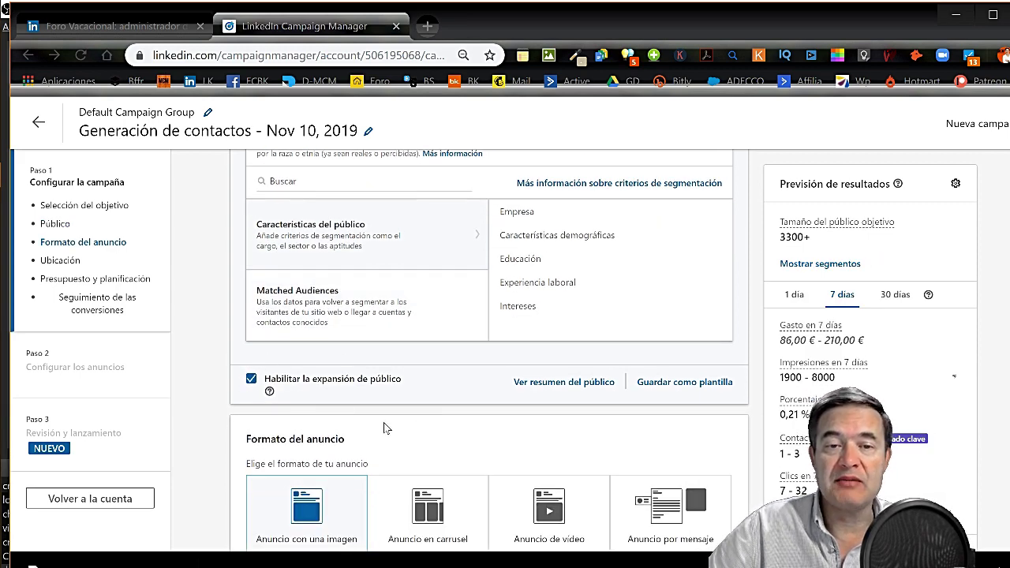
pyautogui.scroll(-3, 384, 428)
pyautogui.moveTo(265, 232)
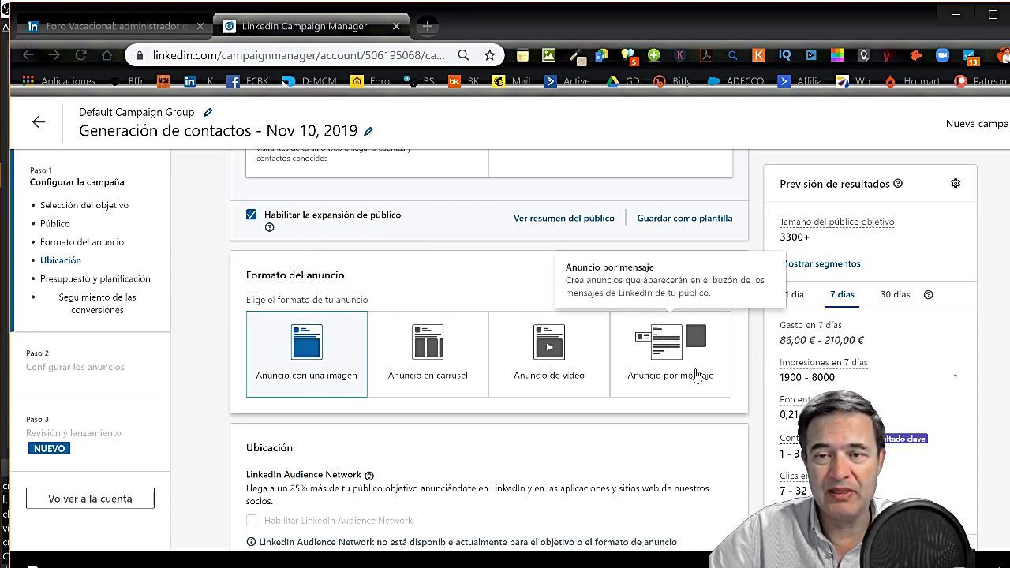
pyautogui.scroll(-2, 484, 383)
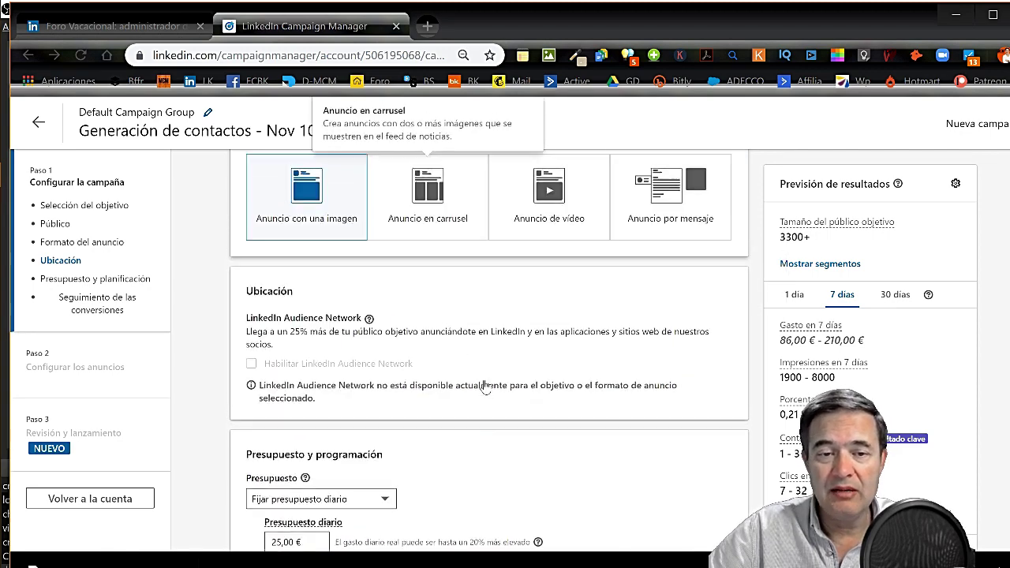
# - Choose the video ad as the campaign's ad format
pyautogui.scroll(-1, 481, 385)
pyautogui.scroll(2, 482, 385)
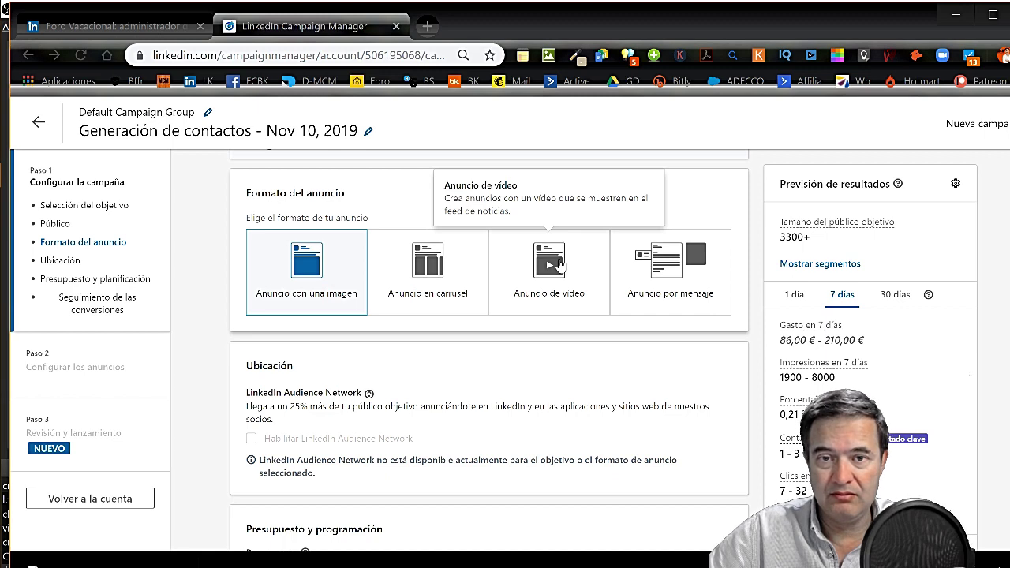
pyautogui.click(559, 264)
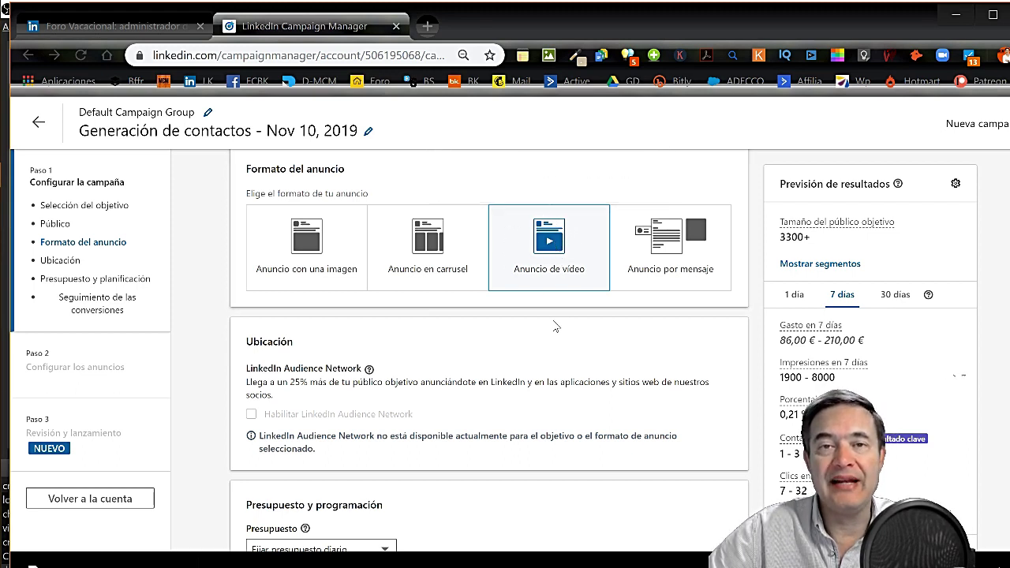
# - Set the campaign's daily budget to 10,00 €
pyautogui.scroll(-3, 554, 326)
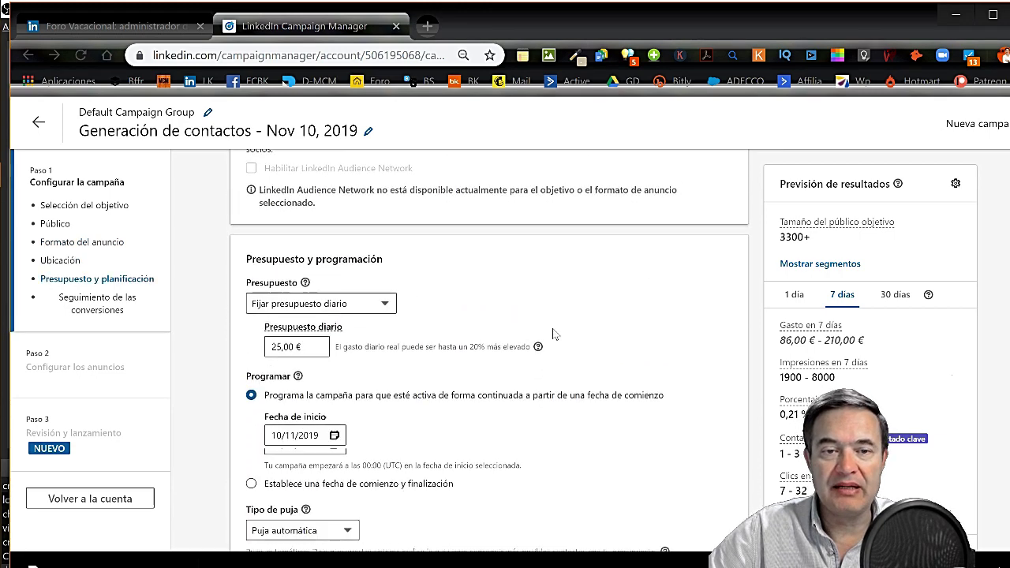
pyautogui.doubleClick(283, 347)
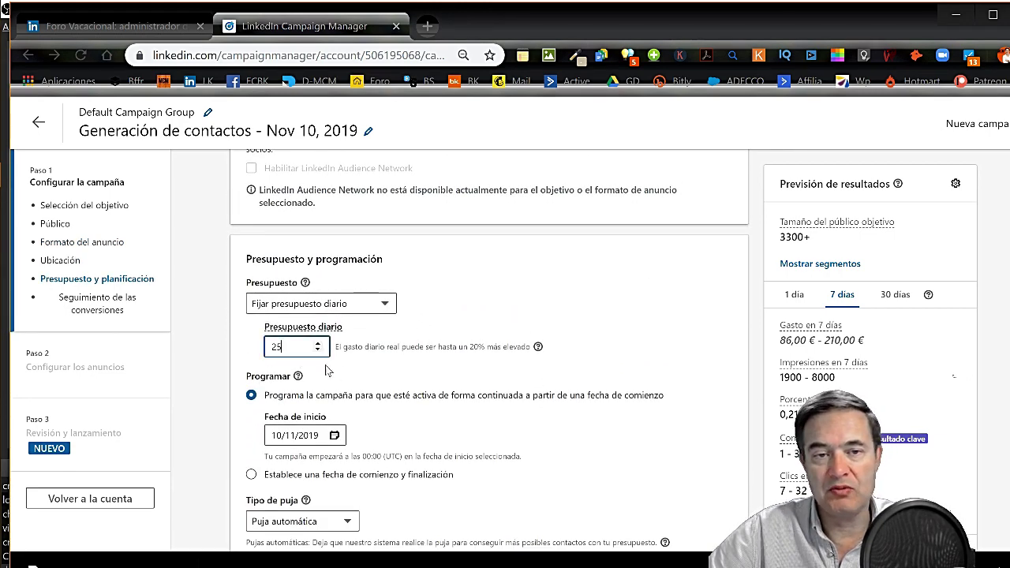
pyautogui.write('2')
pyautogui.write('0')
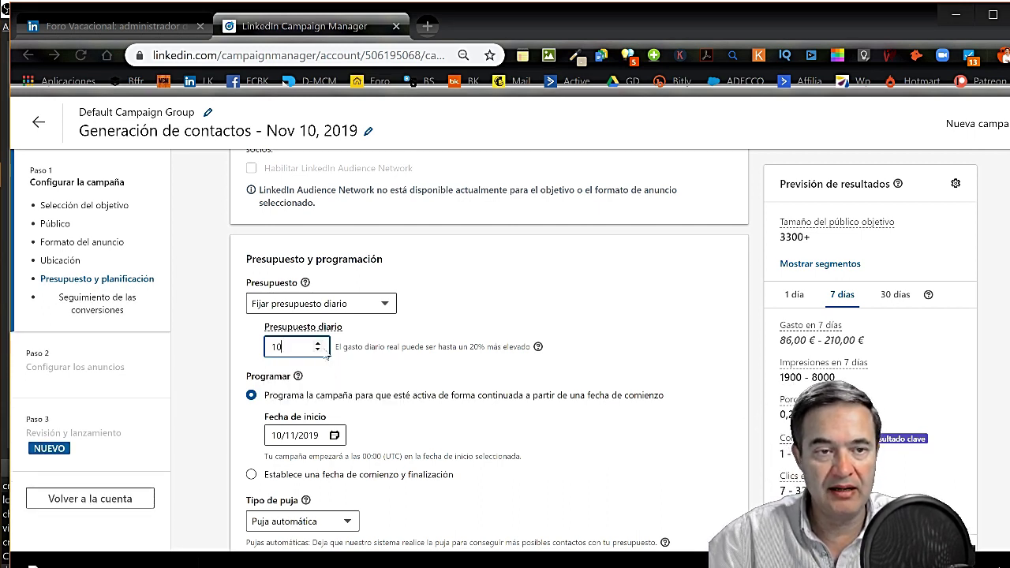
pyautogui.click(526, 300)
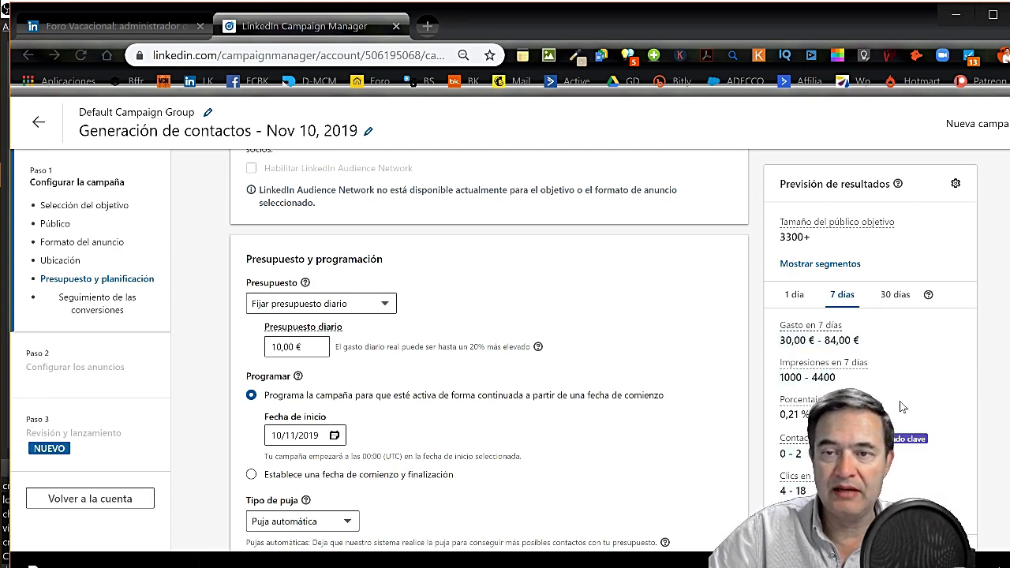
pyautogui.scroll(-2, 869, 308)
pyautogui.scroll(2, 876, 296)
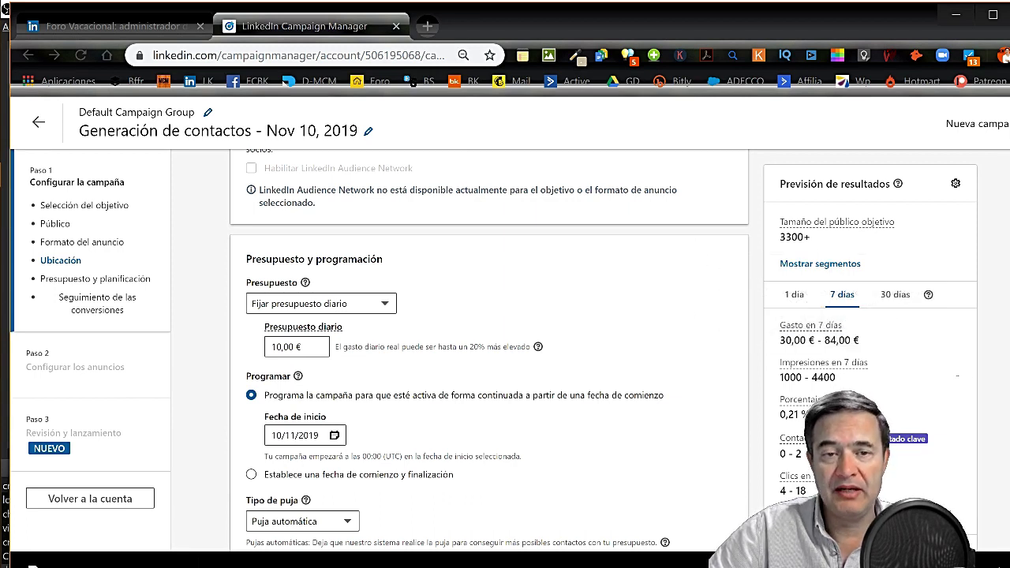
# - Schedule the campaign with fixed start and end dates, setting the end date to 17/11/2019
pyautogui.scroll(-2, 456, 348)
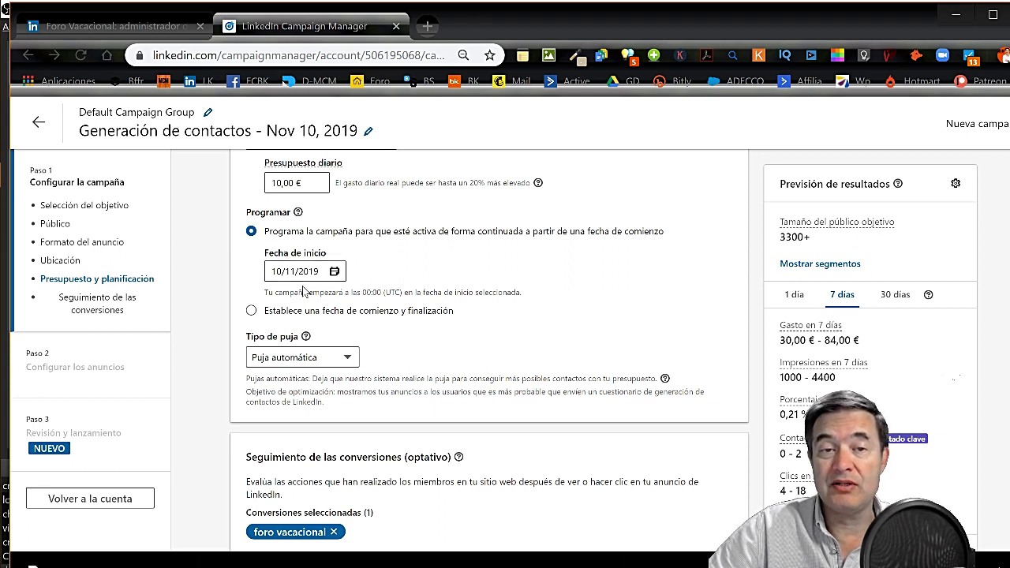
pyautogui.click(251, 311)
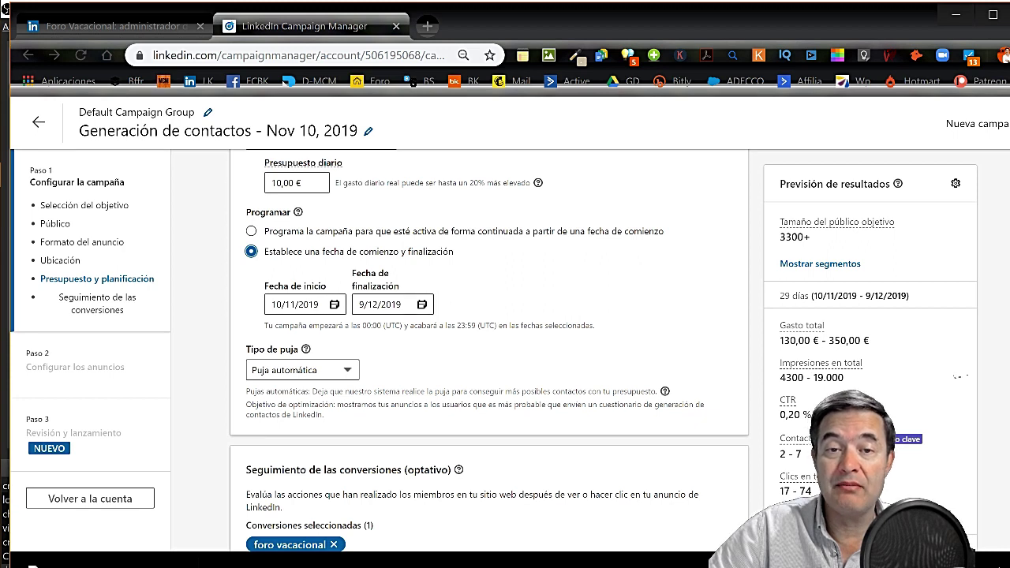
pyautogui.click(387, 304)
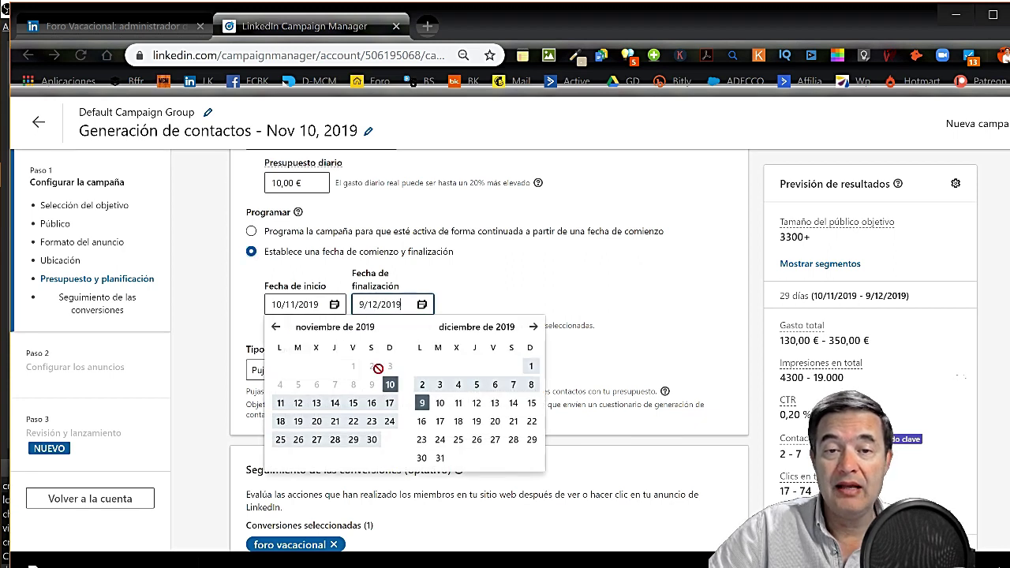
pyautogui.click(390, 404)
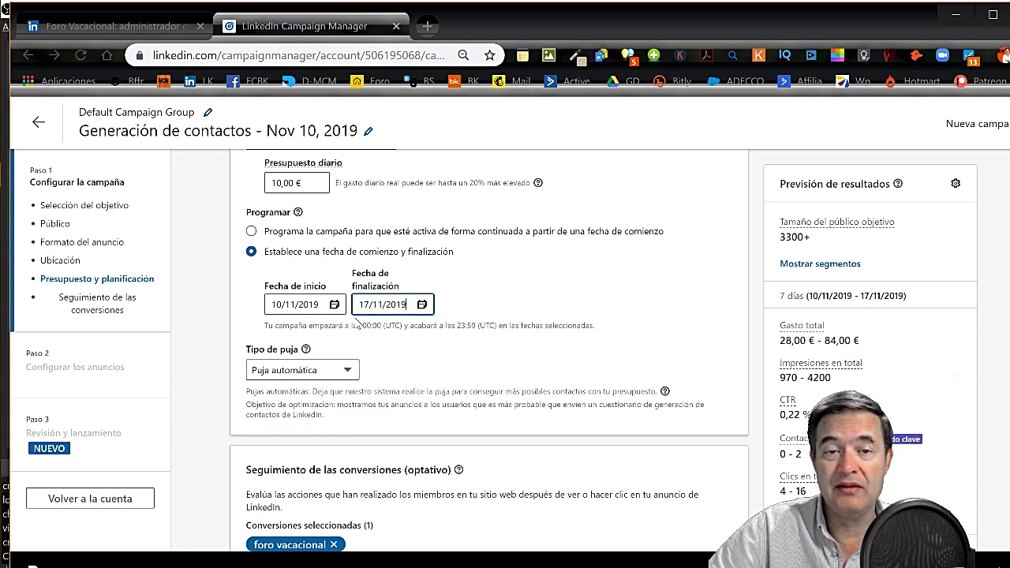
pyautogui.scroll(-2, 454, 371)
pyautogui.scroll(1, 446, 365)
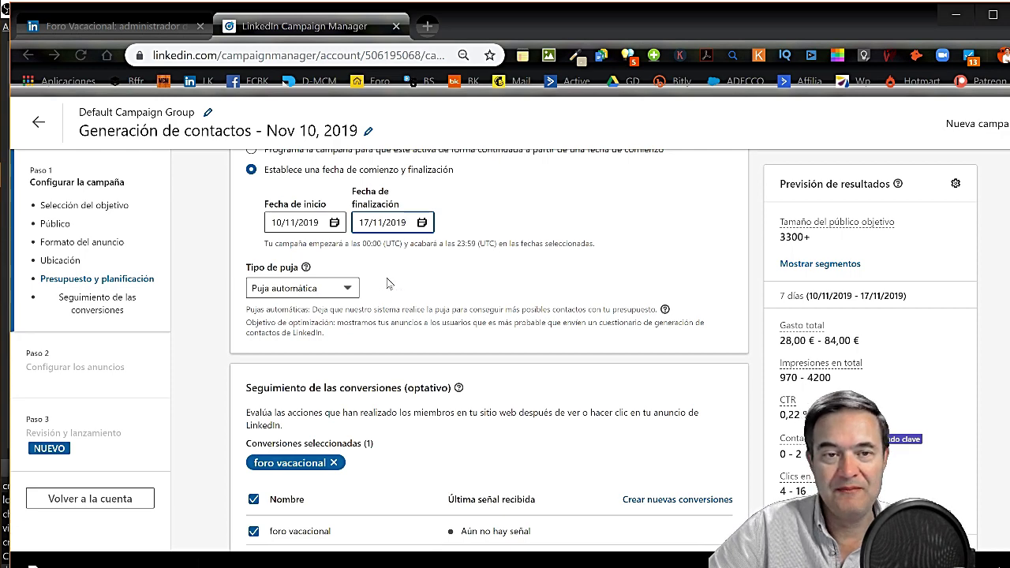
pyautogui.scroll(-2, 485, 365)
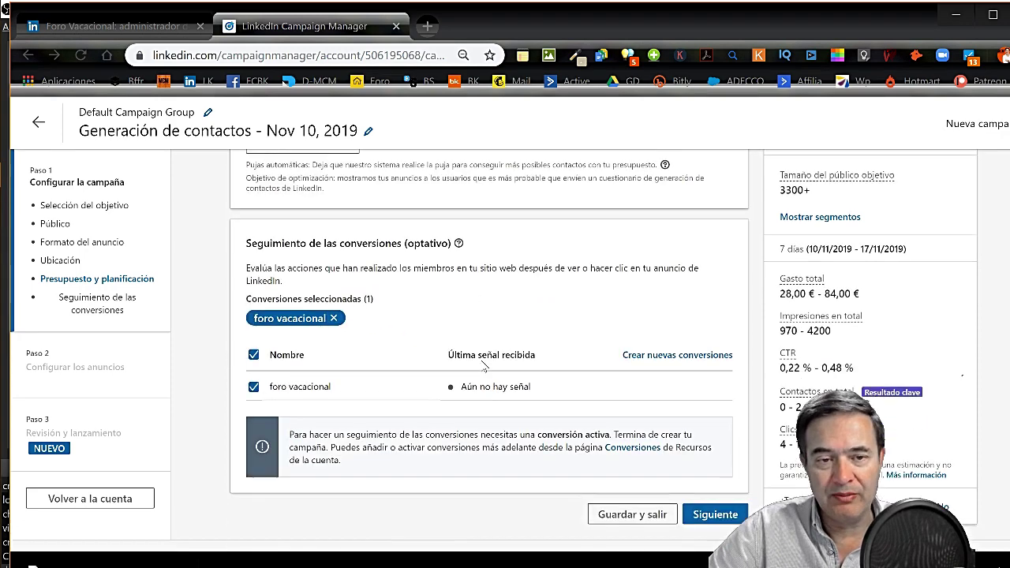
pyautogui.scroll(-1, 486, 365)
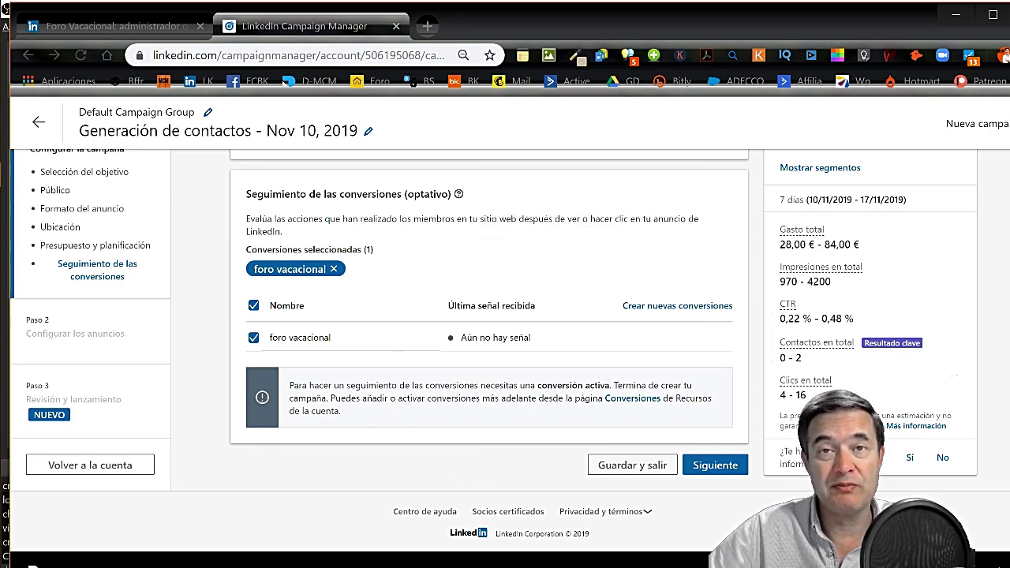
# - Switch the campaign's ad format to the message ad
pyautogui.scroll(8, 499, 401)
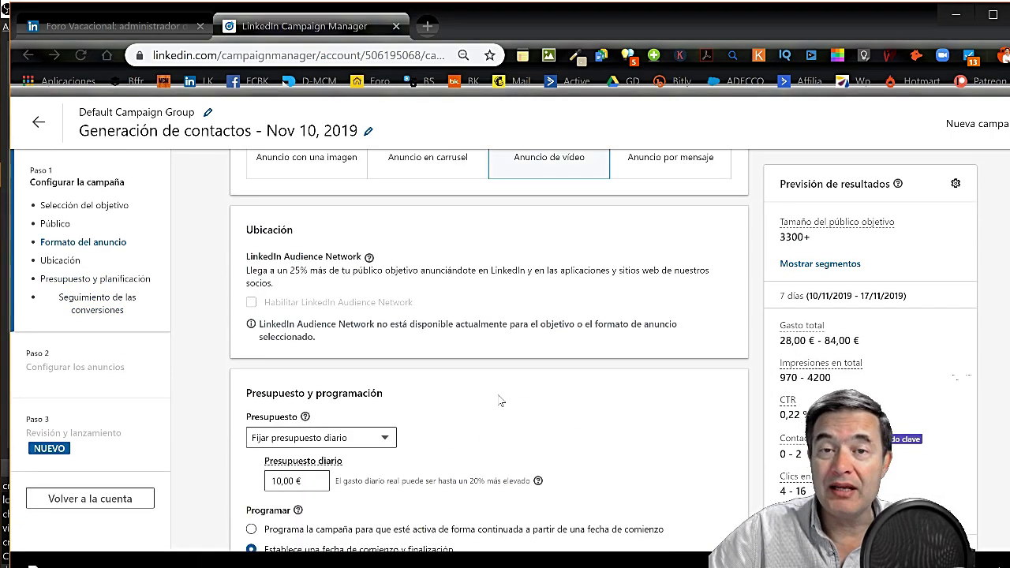
pyautogui.scroll(3, 499, 400)
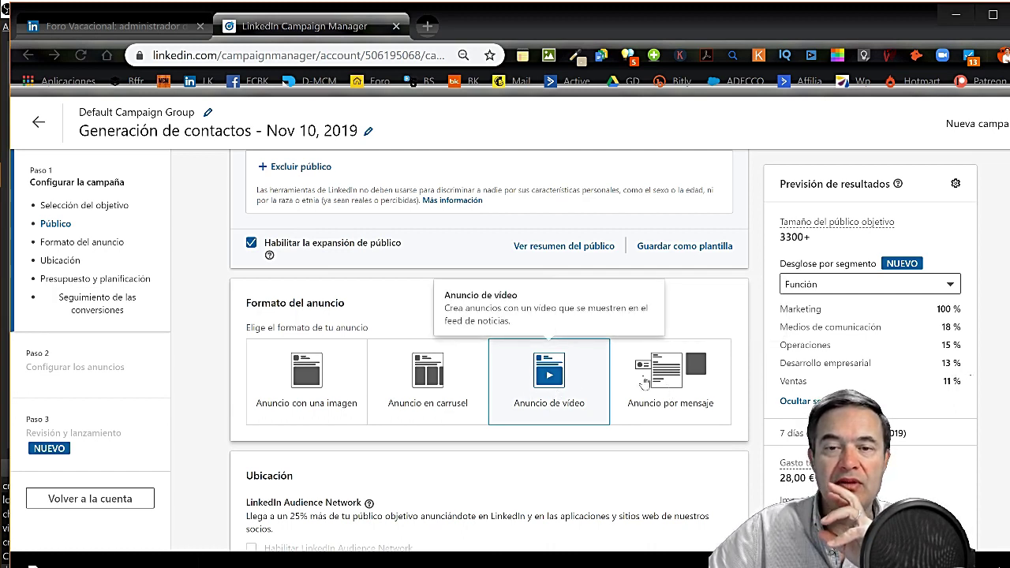
pyautogui.click(673, 383)
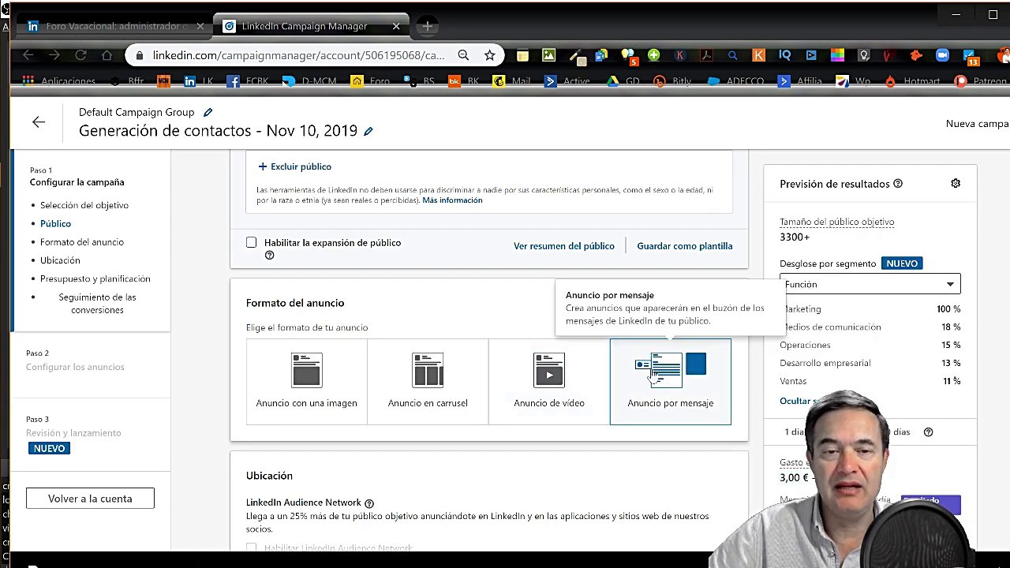
# - Set the message ad campaign's daily budget to 10,00 €
pyautogui.scroll(-2, 613, 469)
pyautogui.scroll(-3, 613, 469)
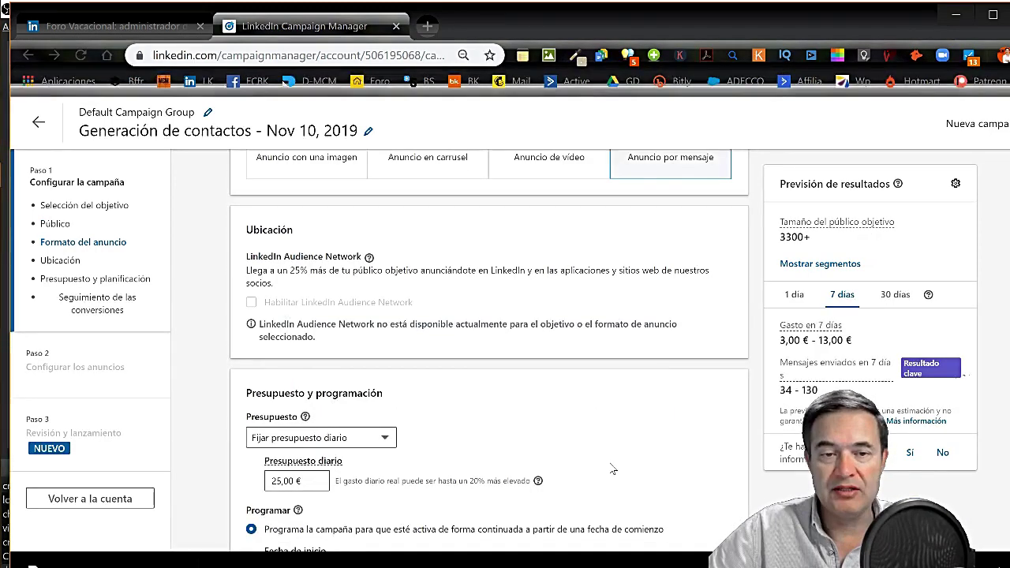
pyautogui.scroll(-3, 612, 468)
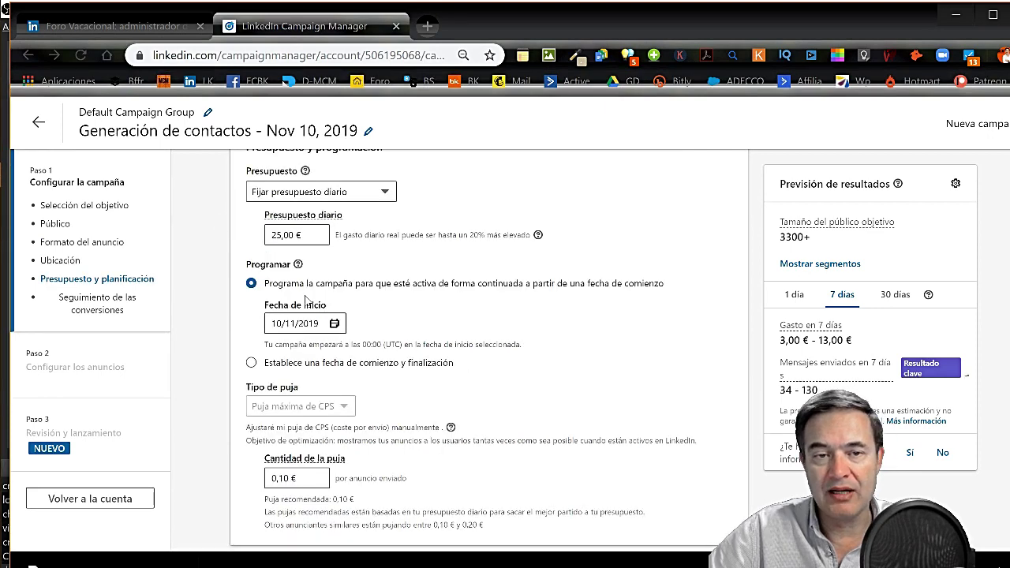
pyautogui.click(298, 240)
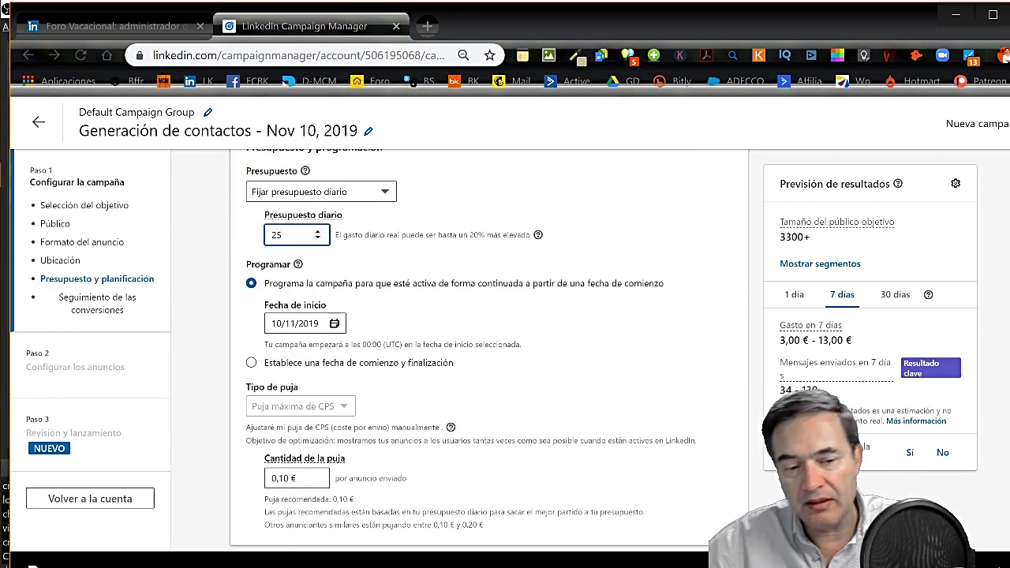
pyautogui.press('BackSpace')
pyautogui.press('BackSpace')
pyautogui.write('10')
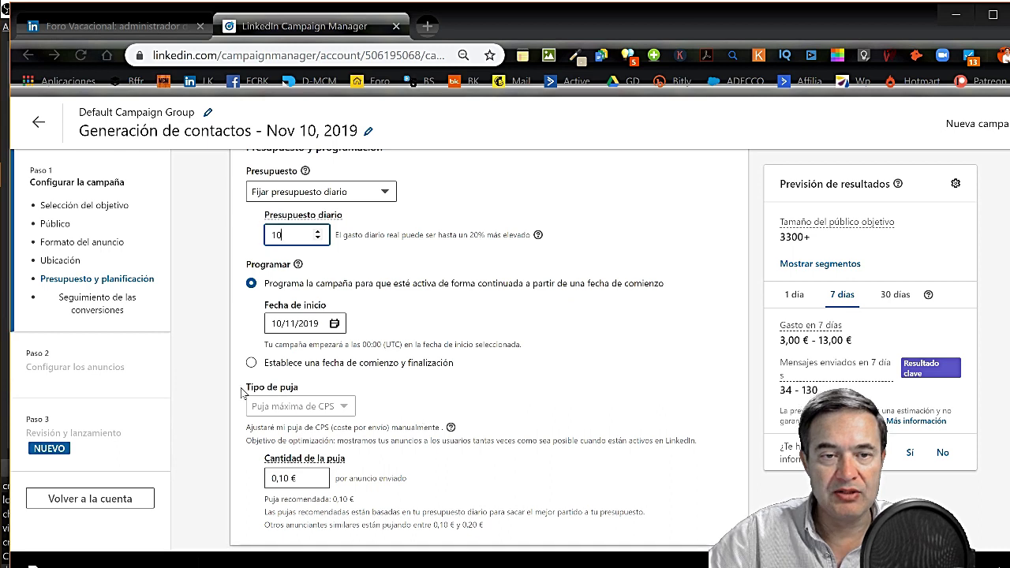
pyautogui.press('BackSpace')
pyautogui.press('BackSpace')
pyautogui.write('25')
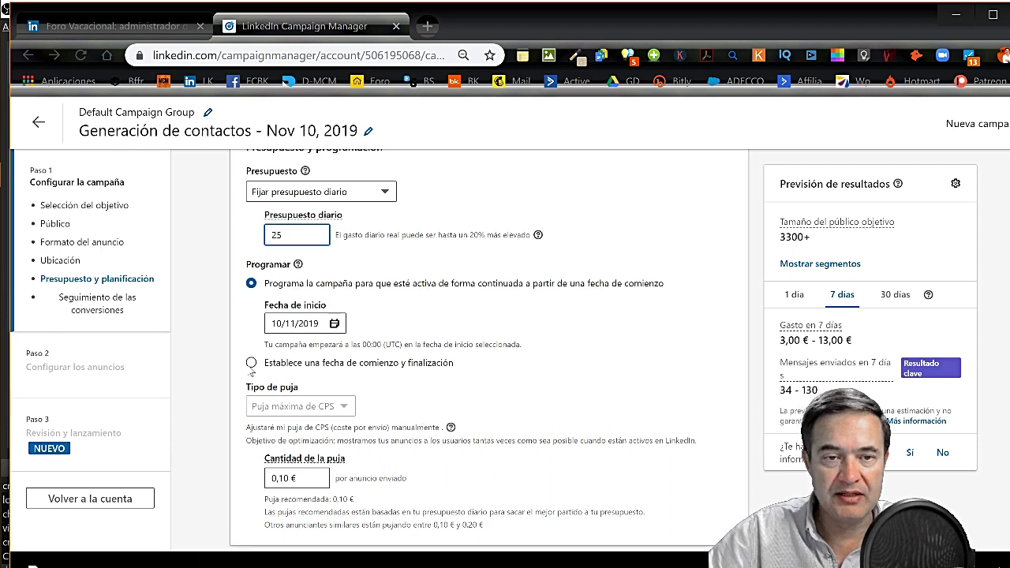
# - Give the message ad campaign a start and end date, with 17/11/2019 as the end date
pyautogui.click(251, 363)
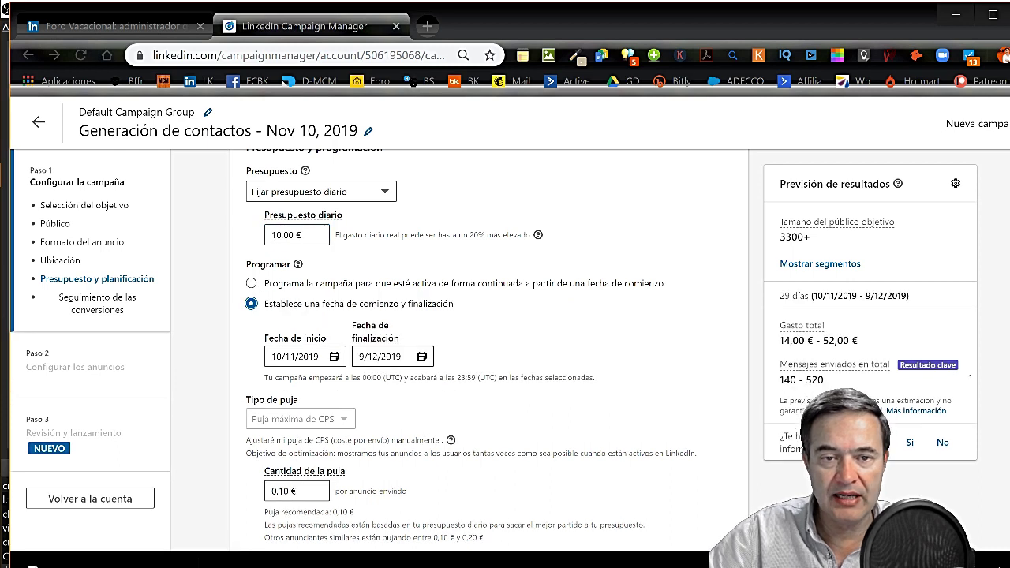
pyautogui.click(387, 356)
pyautogui.click(390, 455)
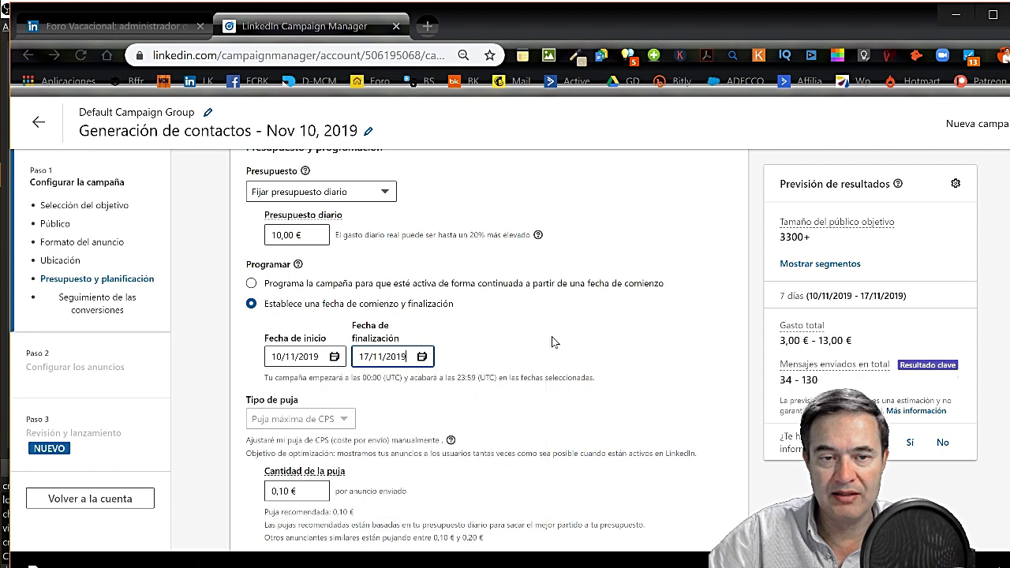
# - Review the bid type and amount, the conversion tracking, the audience criteria and the chosen message ad format
pyautogui.scroll(-2, 512, 402)
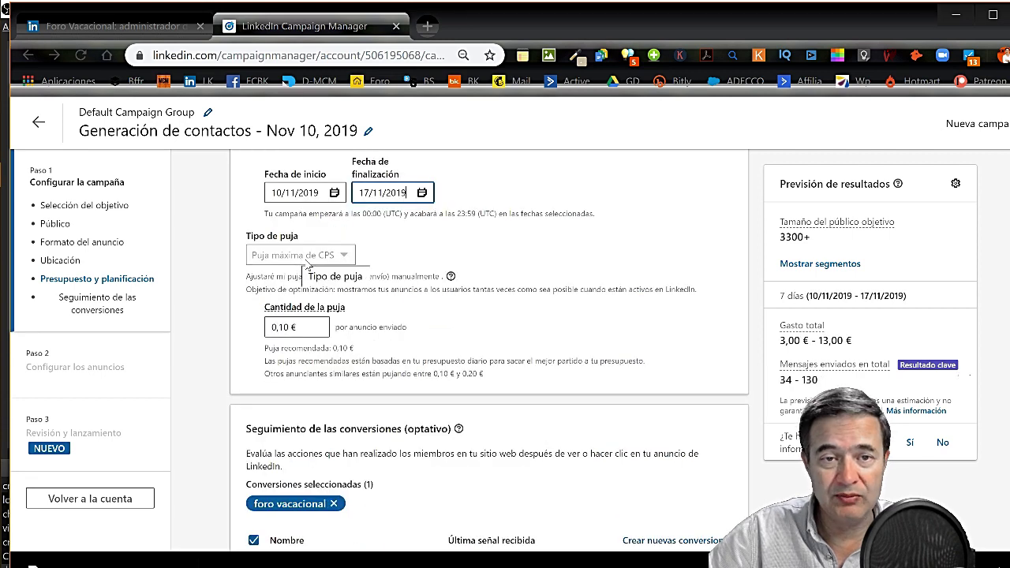
pyautogui.click(472, 345)
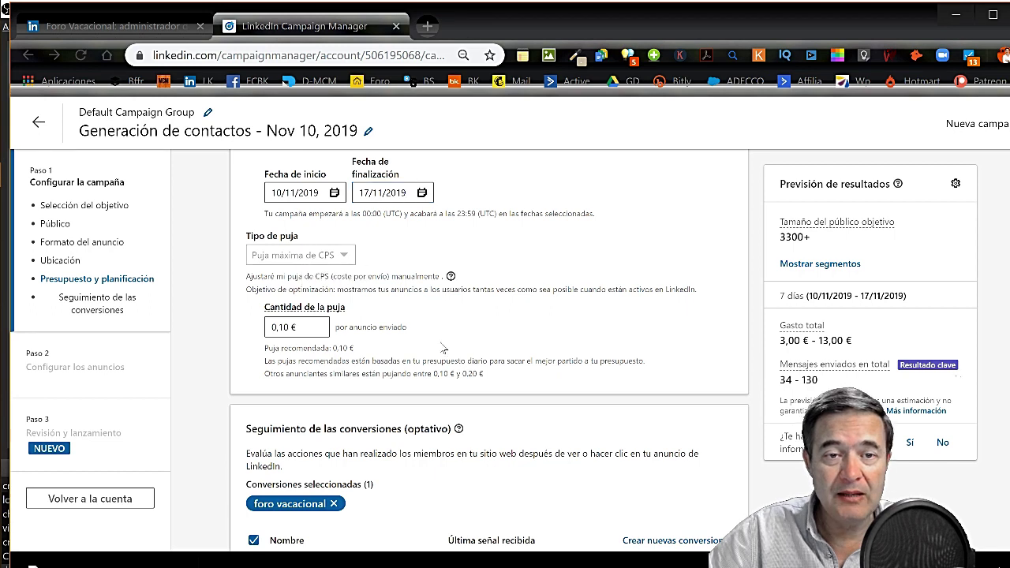
pyautogui.moveTo(345, 317)
pyautogui.scroll(-1, 558, 347)
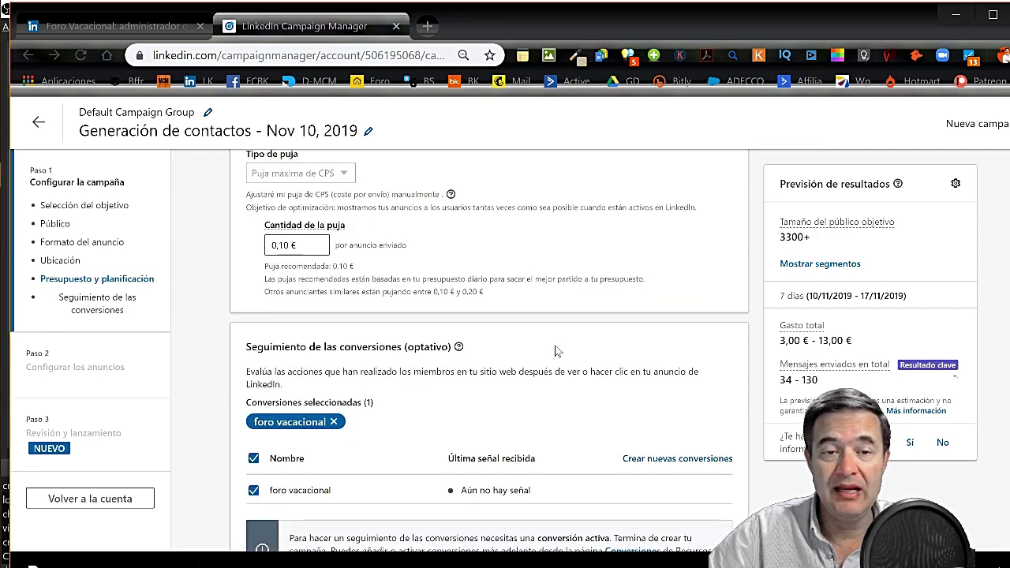
pyautogui.scroll(-2, 556, 350)
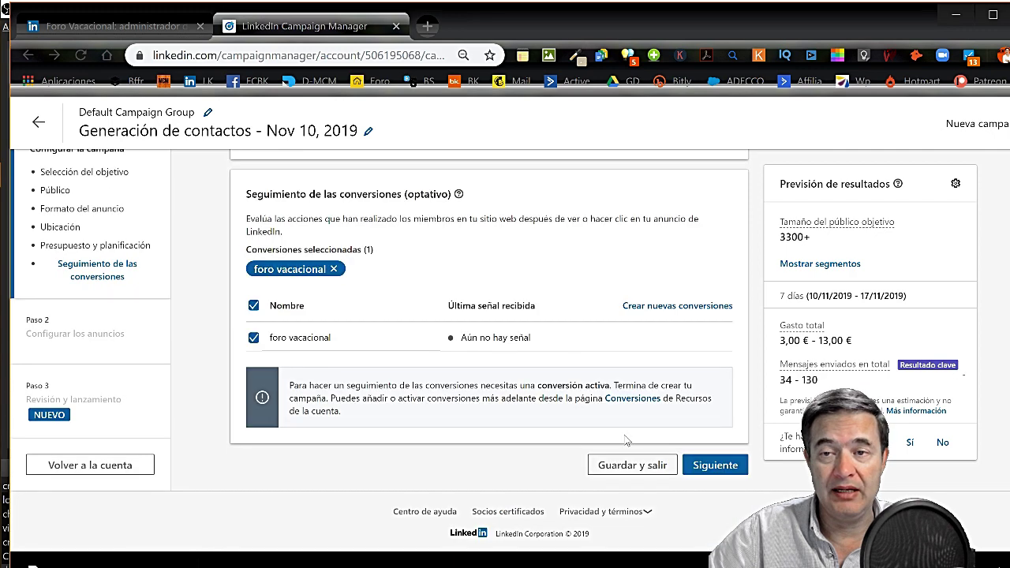
pyautogui.scroll(4, 626, 440)
pyautogui.scroll(7, 626, 382)
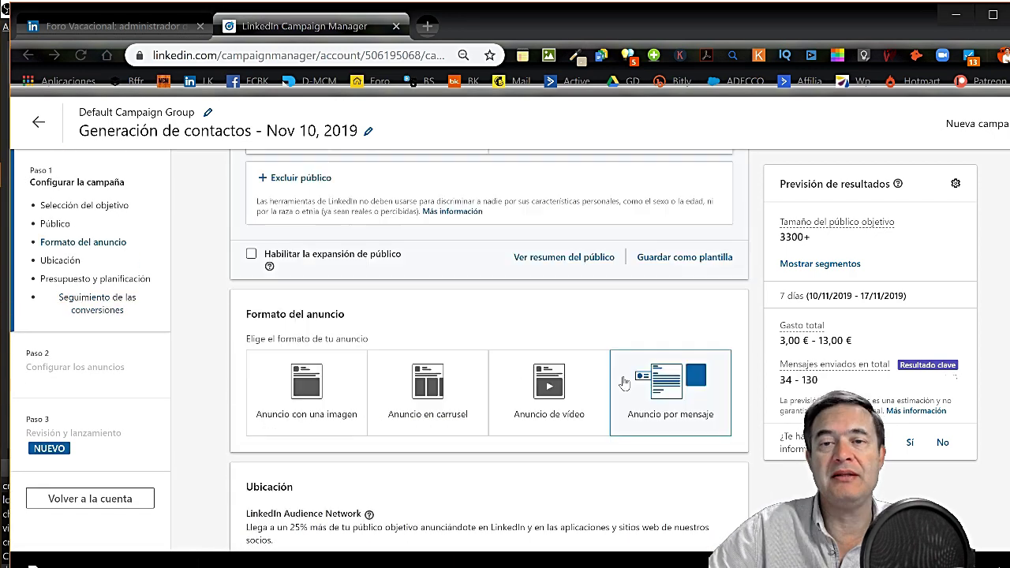
pyautogui.scroll(-1, 624, 383)
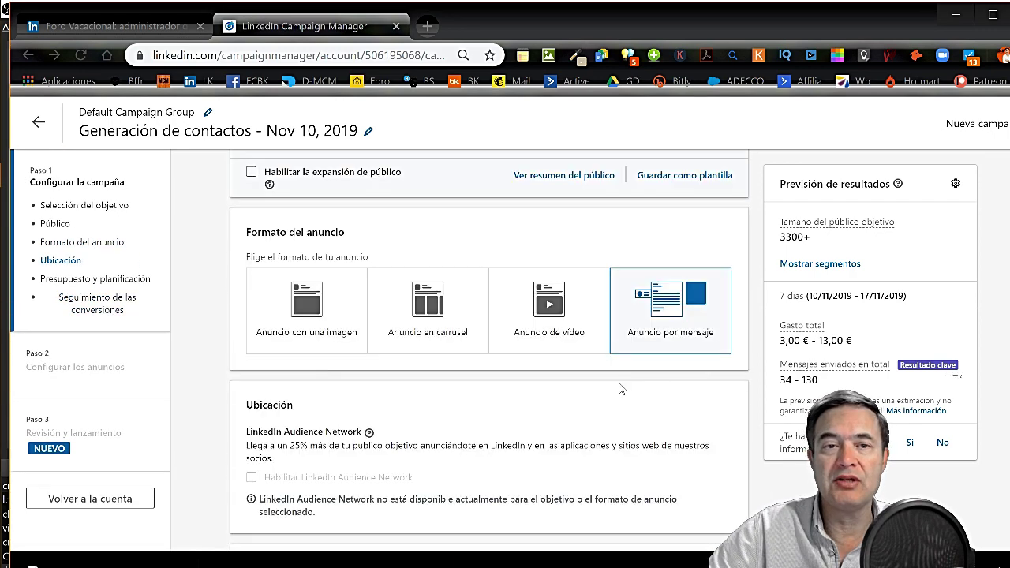
pyautogui.scroll(4, 623, 390)
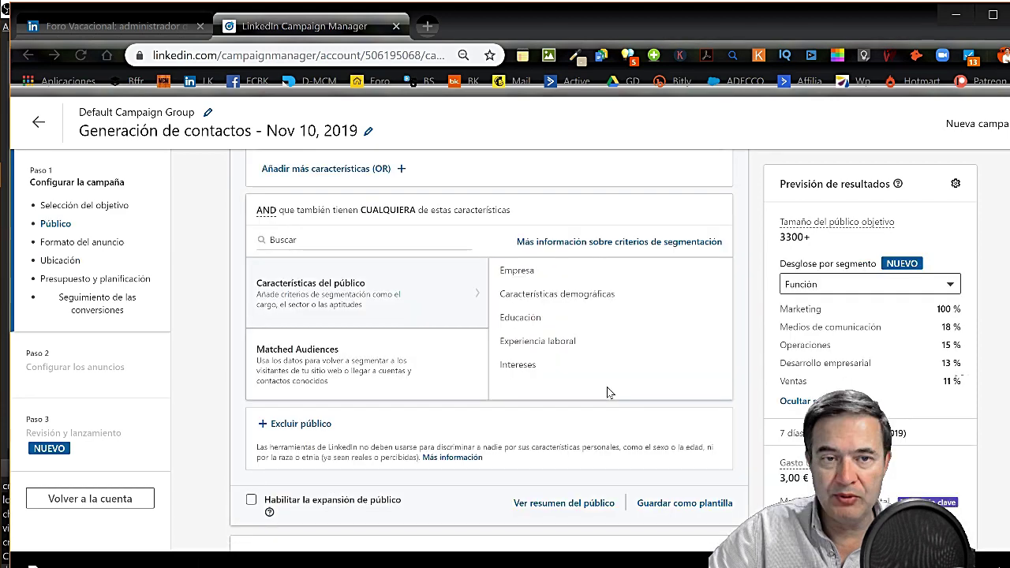
pyautogui.scroll(-4, 607, 393)
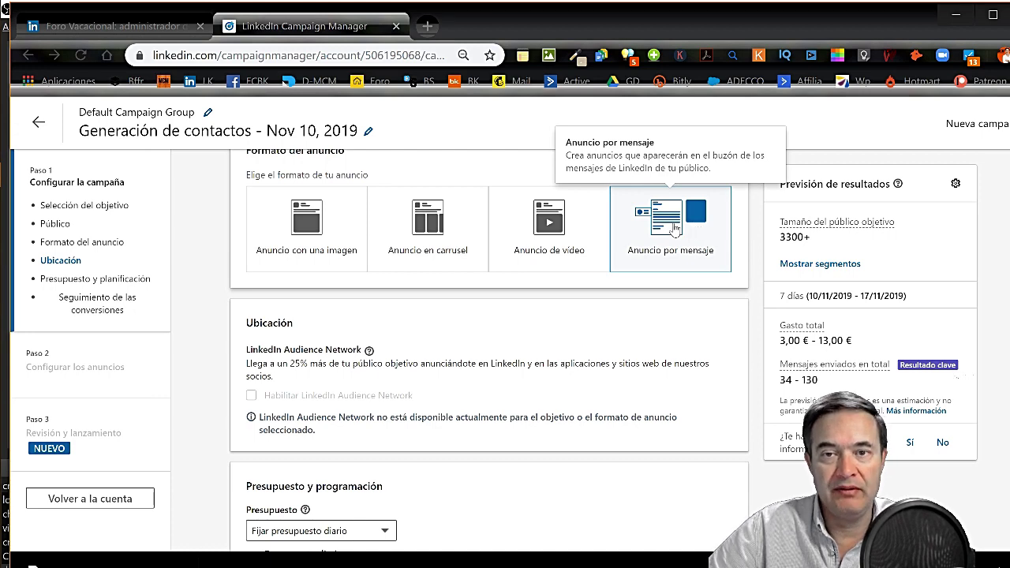
# - Save the campaign configuration, confirming the objective and ad format, and continue to the ad setup stage
pyautogui.scroll(-10, 645, 442)
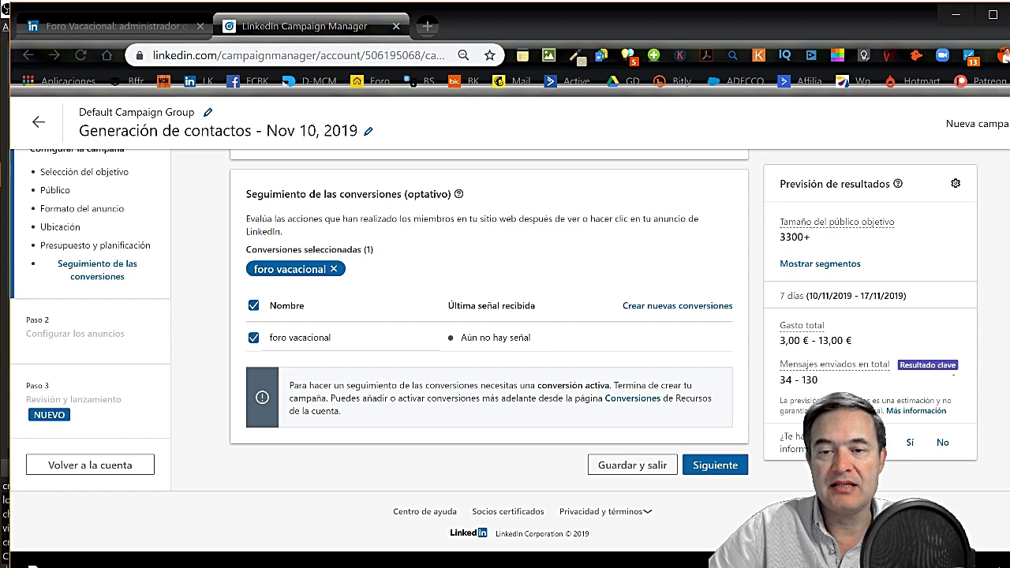
pyautogui.click(715, 466)
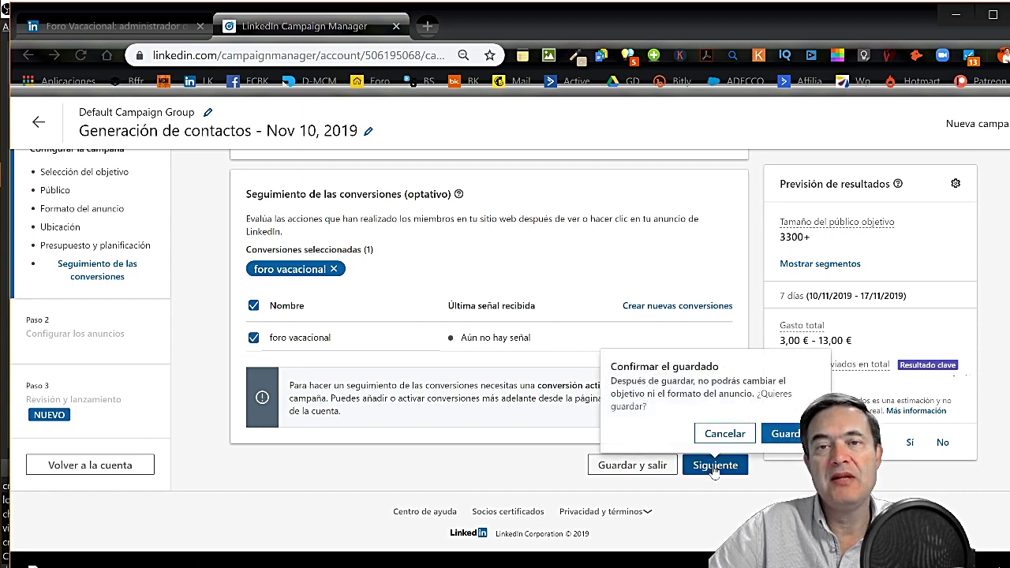
pyautogui.click(786, 436)
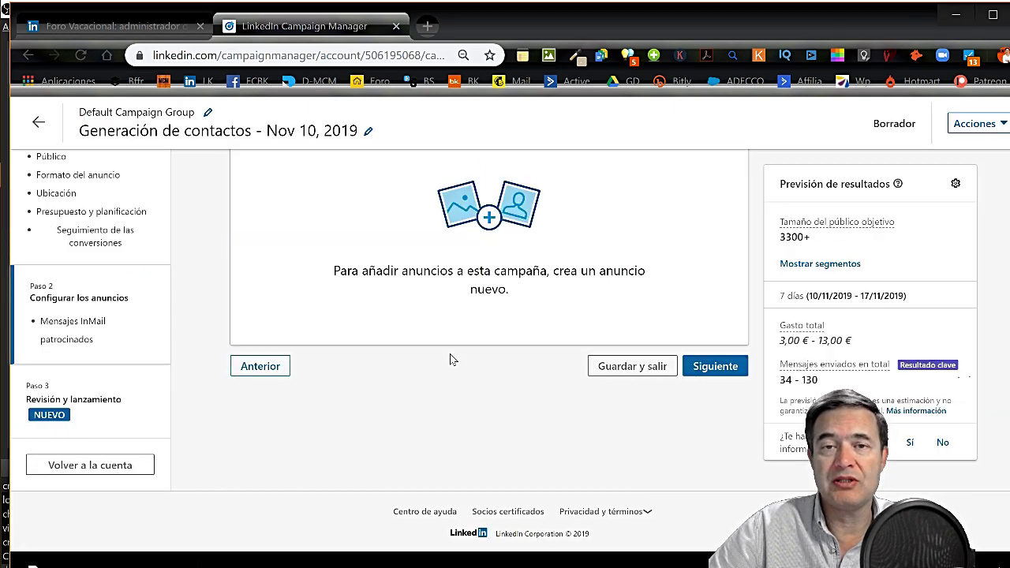
# - Create a new ad in the campaign and name it "generacion de contactos"
pyautogui.scroll(2, 451, 357)
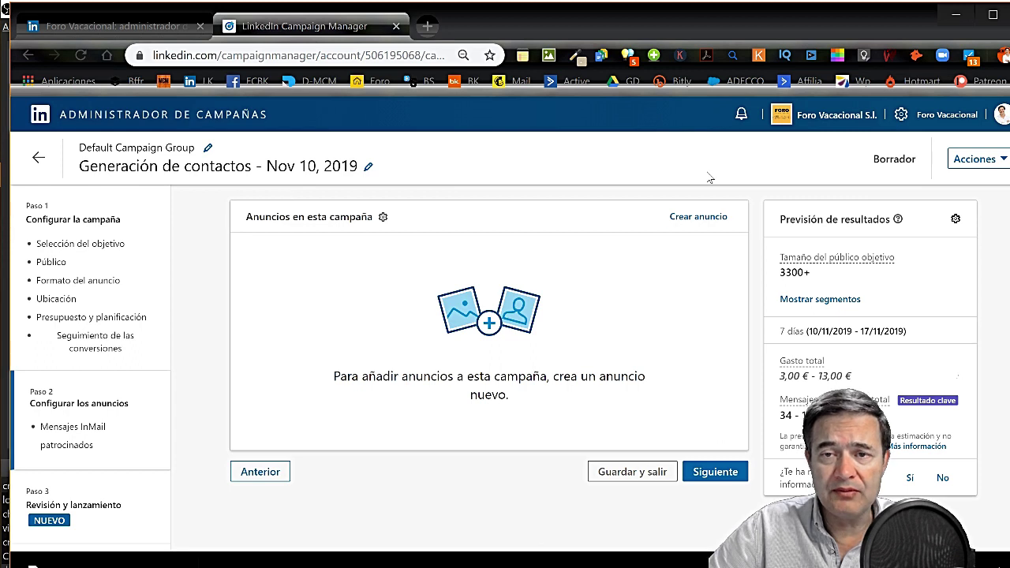
pyautogui.click(699, 217)
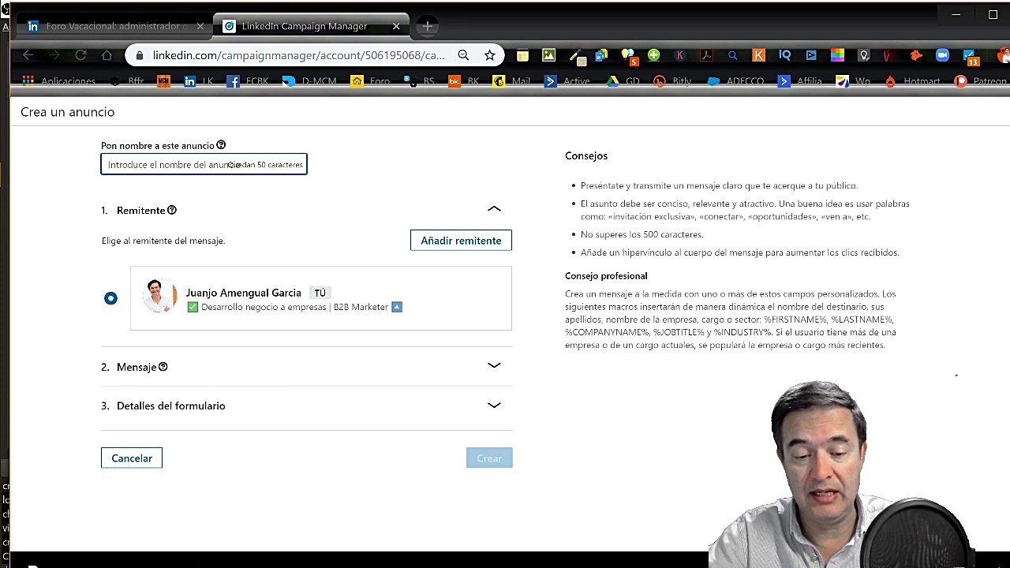
pyautogui.write('generacion')
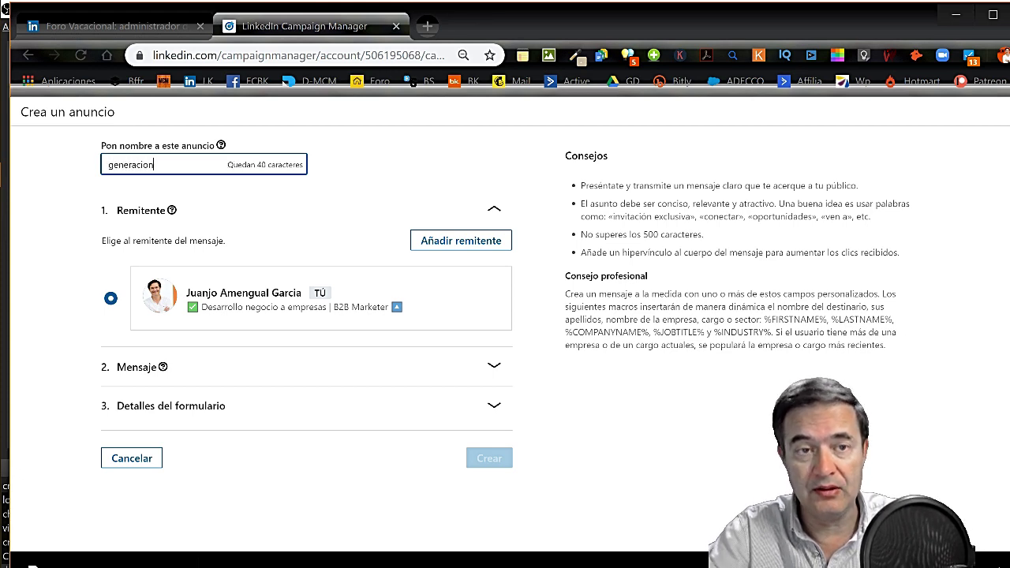
pyautogui.write(' de contactos')
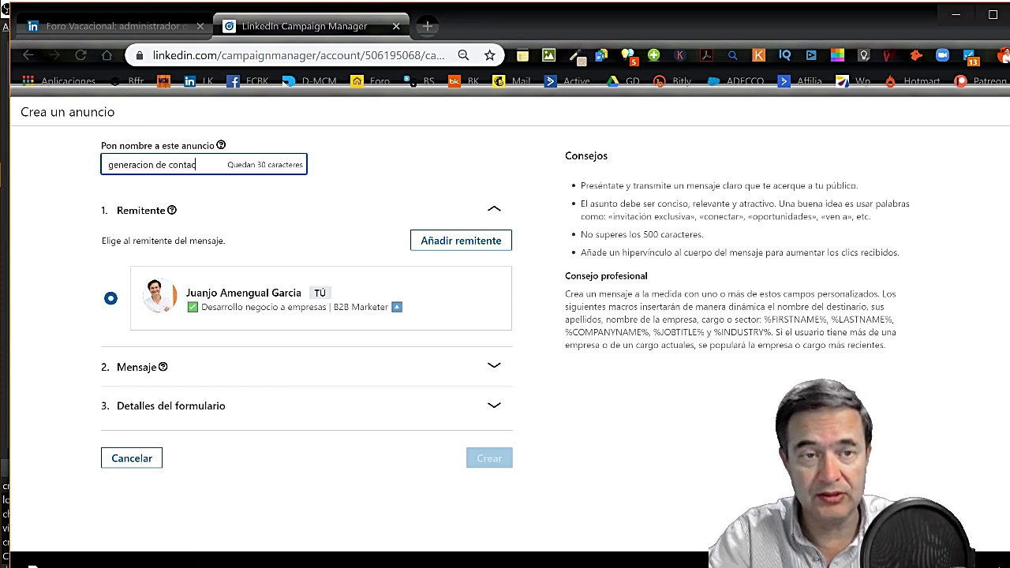
pyautogui.click(172, 209)
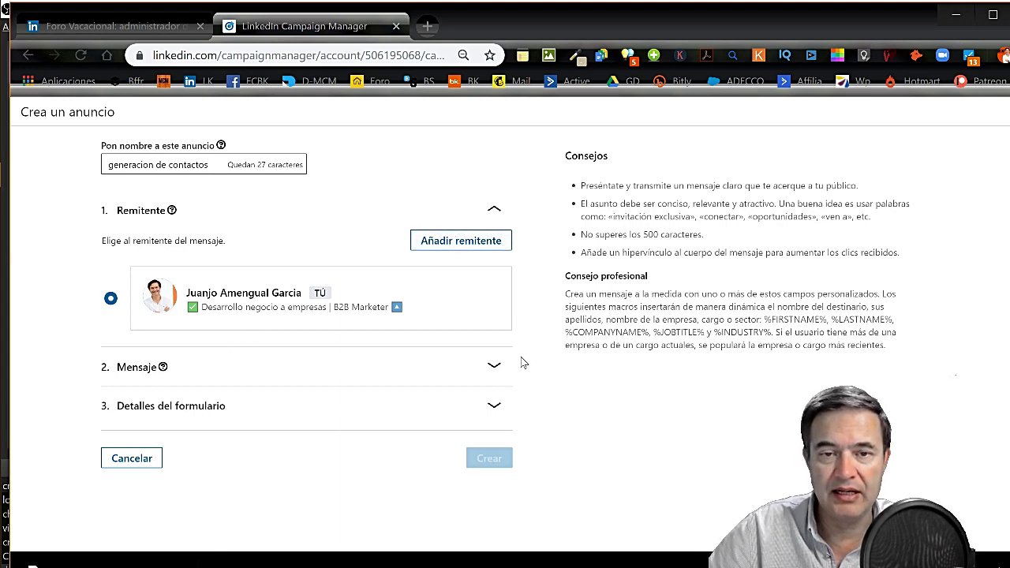
# - In the ad's message section, set the subject to "Como conseguir mas ventas"
pyautogui.click(494, 366)
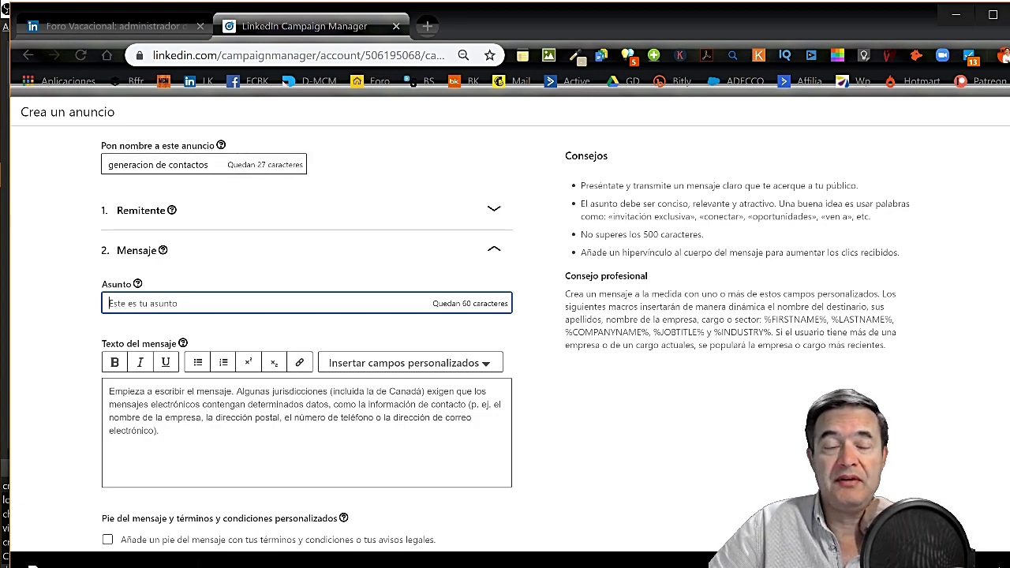
pyautogui.click(171, 209)
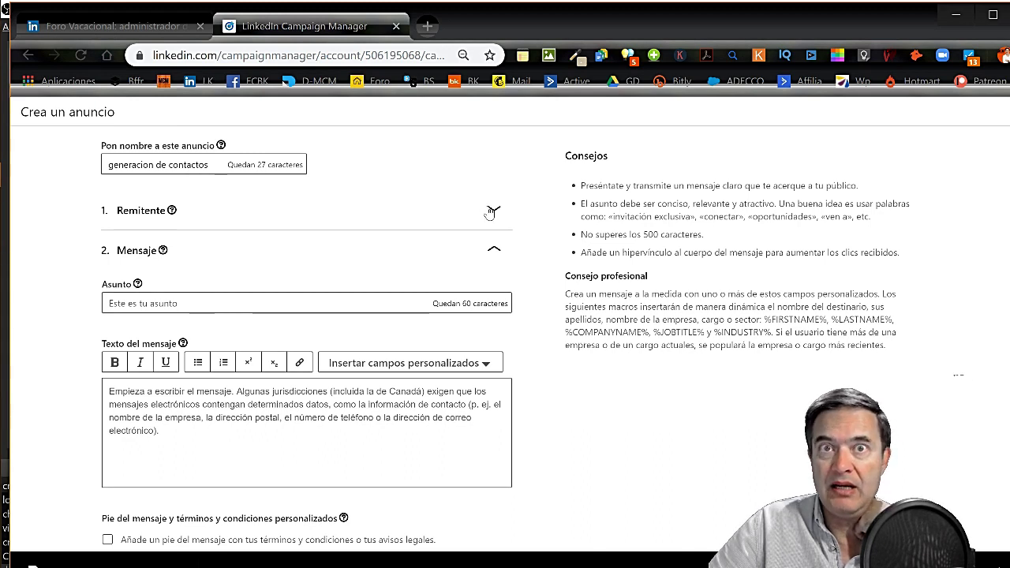
pyautogui.click(111, 307)
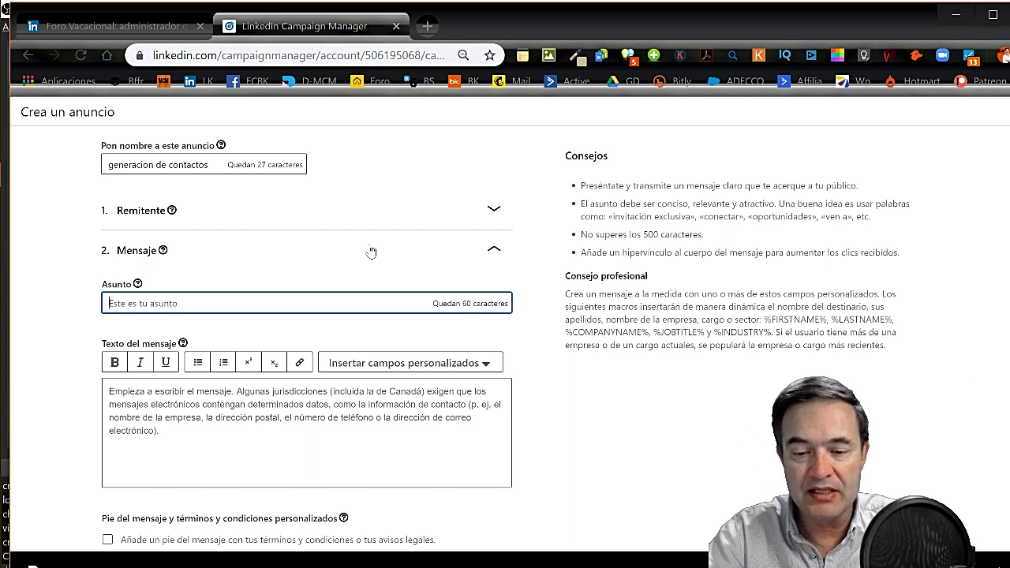
pyautogui.write('Como conseguir')
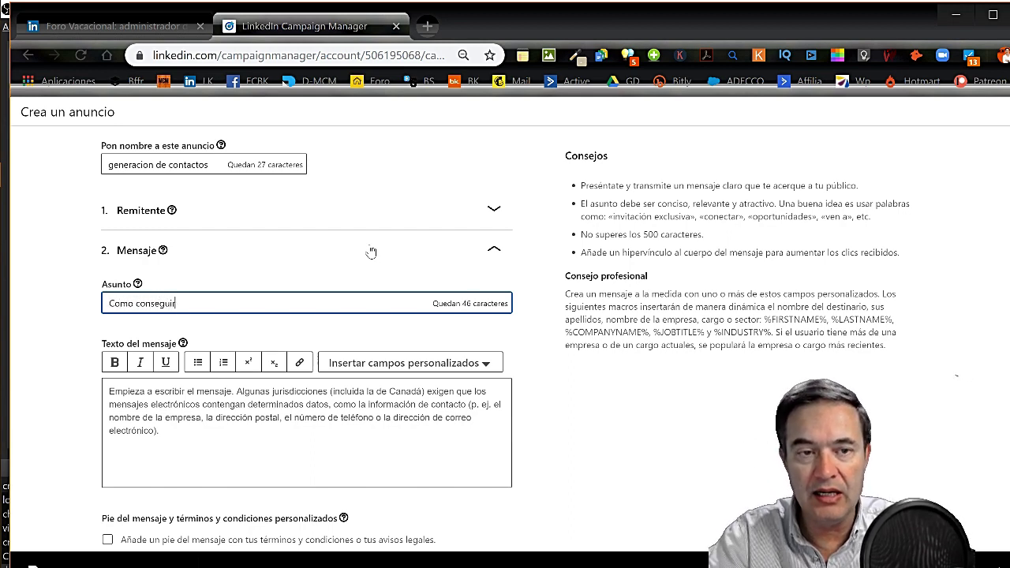
pyautogui.write(' mas ventas')
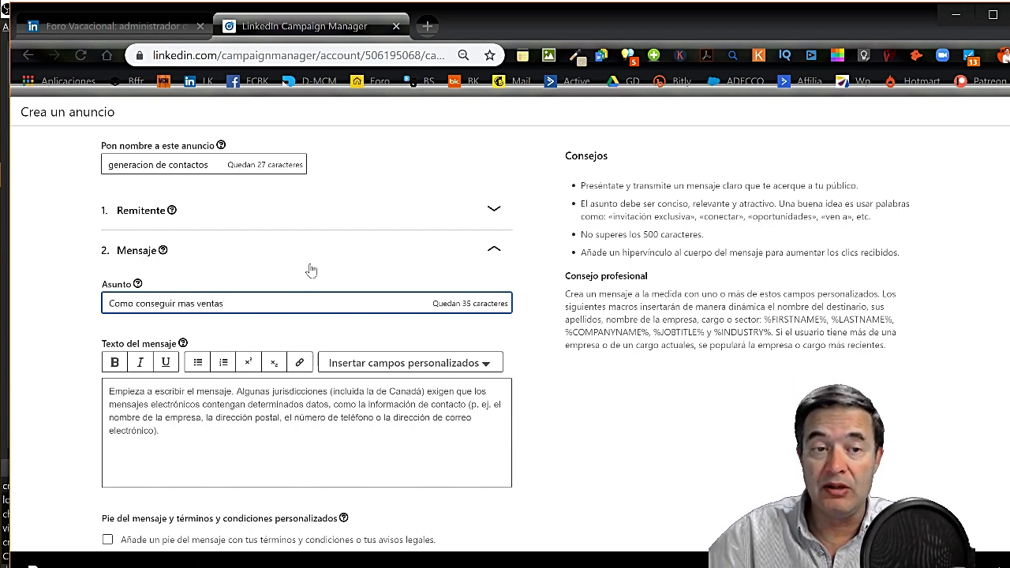
# - Begin the message text with the greeting "Hola" followed by the recipient's first name custom field, and start a new line
pyautogui.press('Tab')
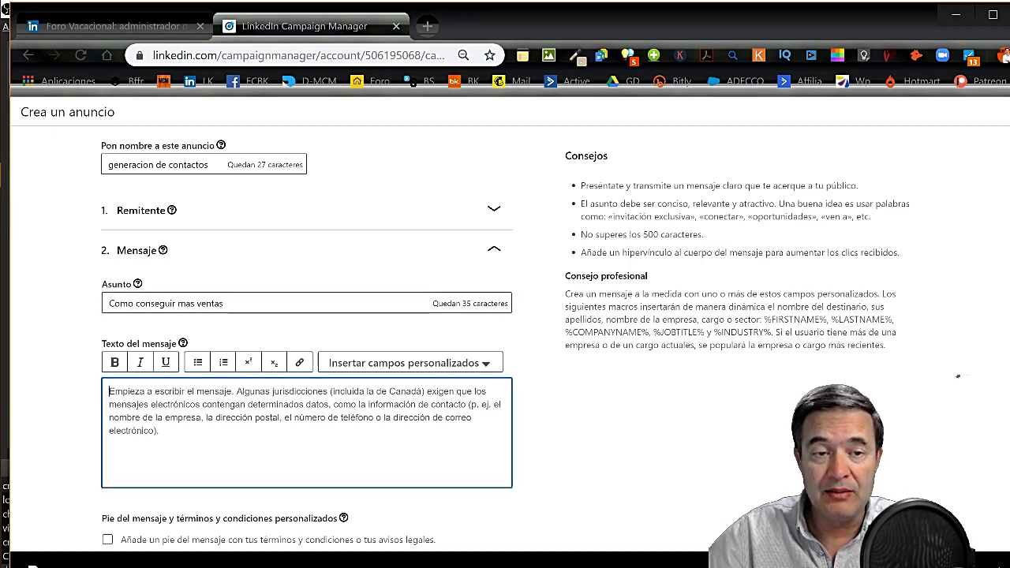
pyautogui.write('Hola')
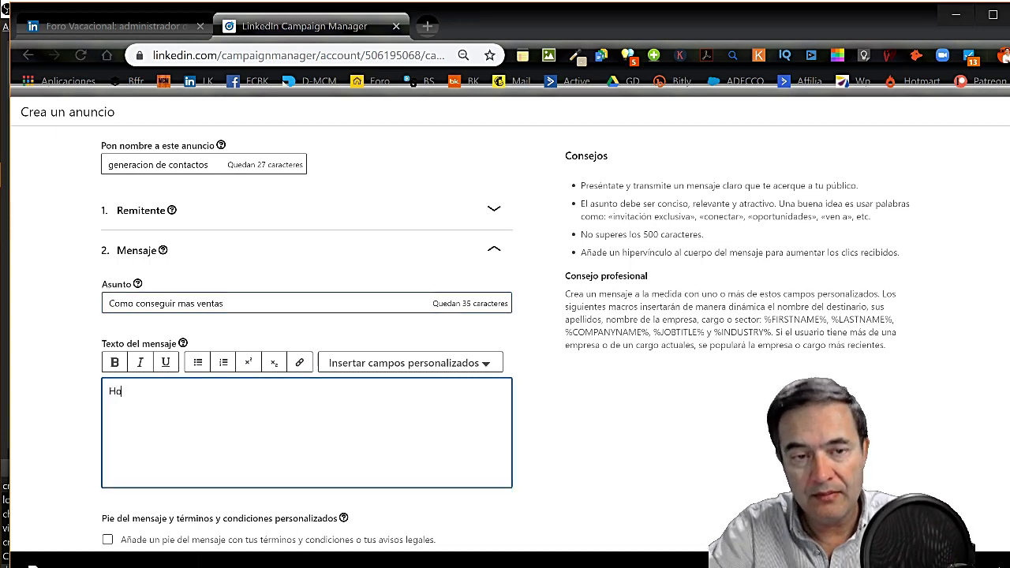
pyautogui.click(491, 370)
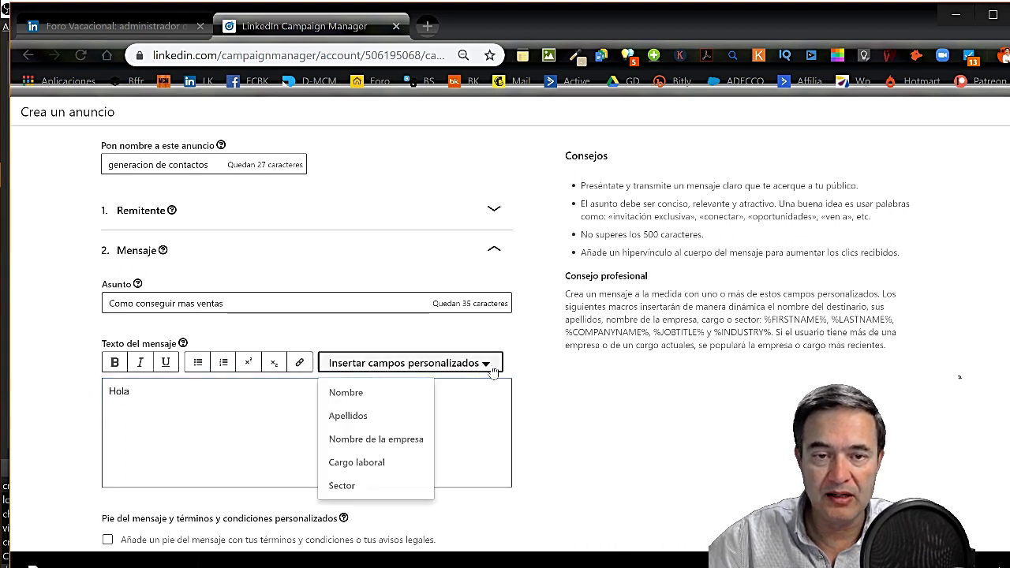
pyautogui.click(365, 393)
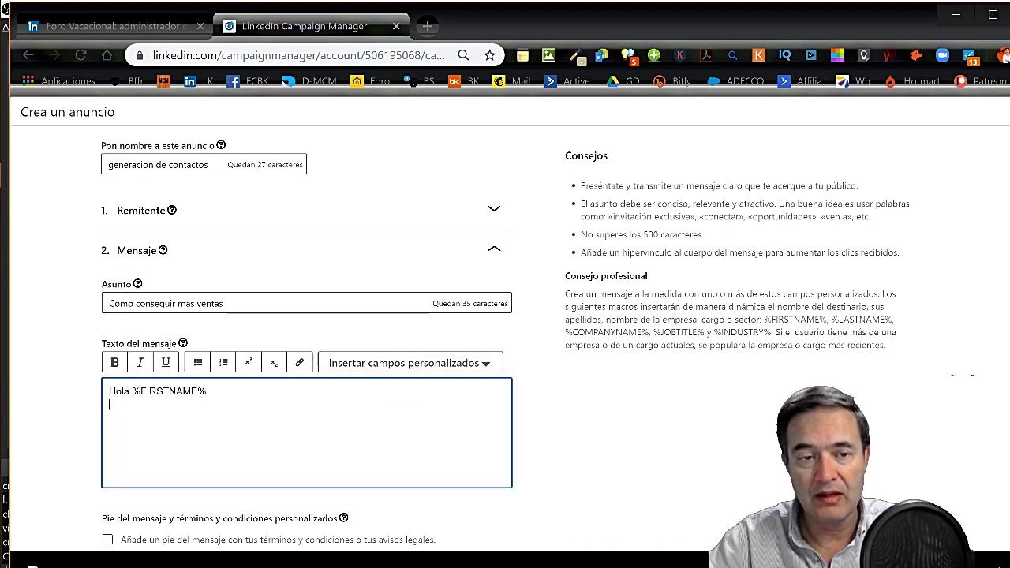
pyautogui.press('Return')
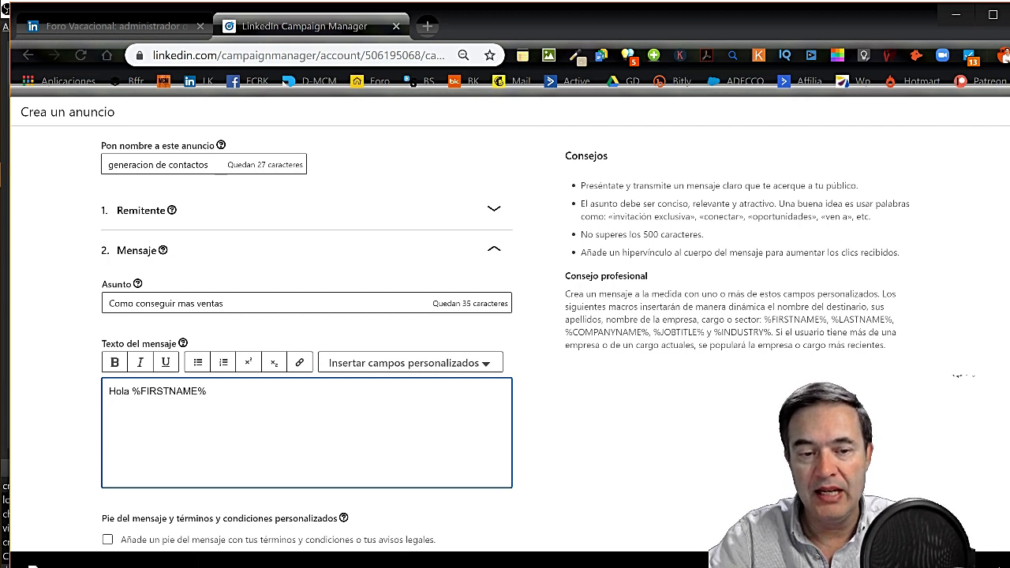
# - Add the line "Me permito informarte bla vla la y si esta inkj" to the message, followed by the company name custom field
pyautogui.write('Me permito')
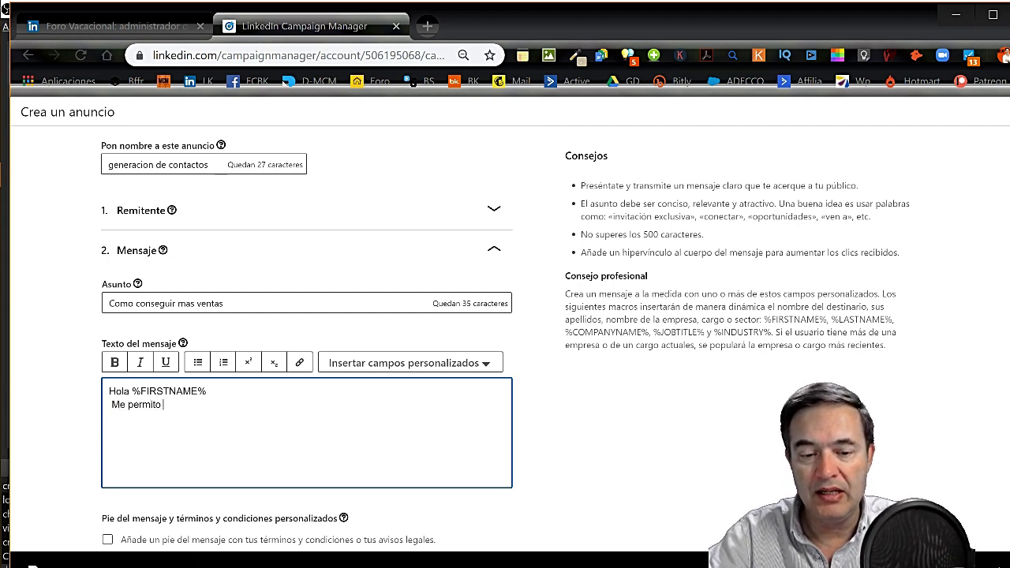
pyautogui.write(' informarte b')
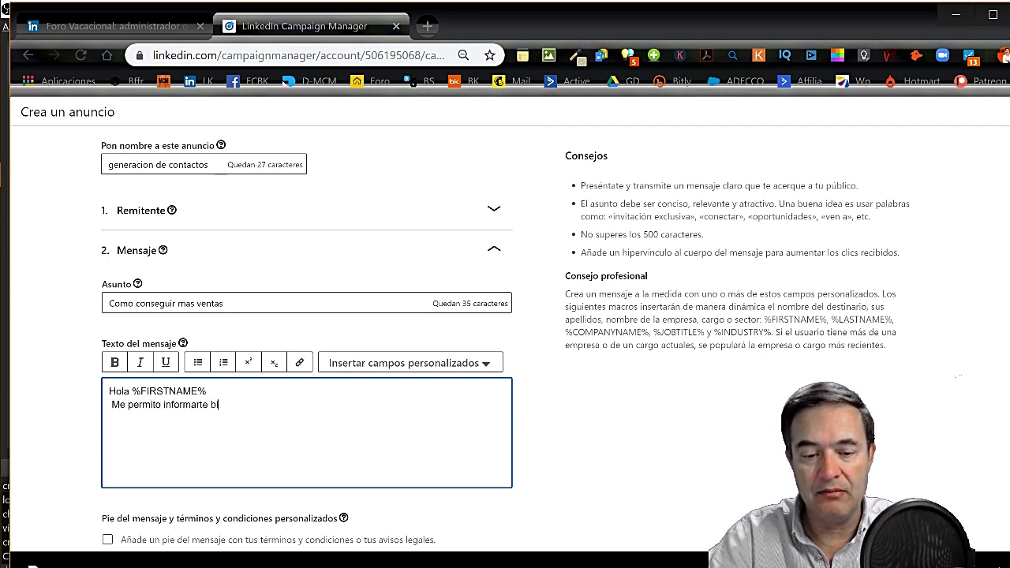
pyautogui.write('la vla la')
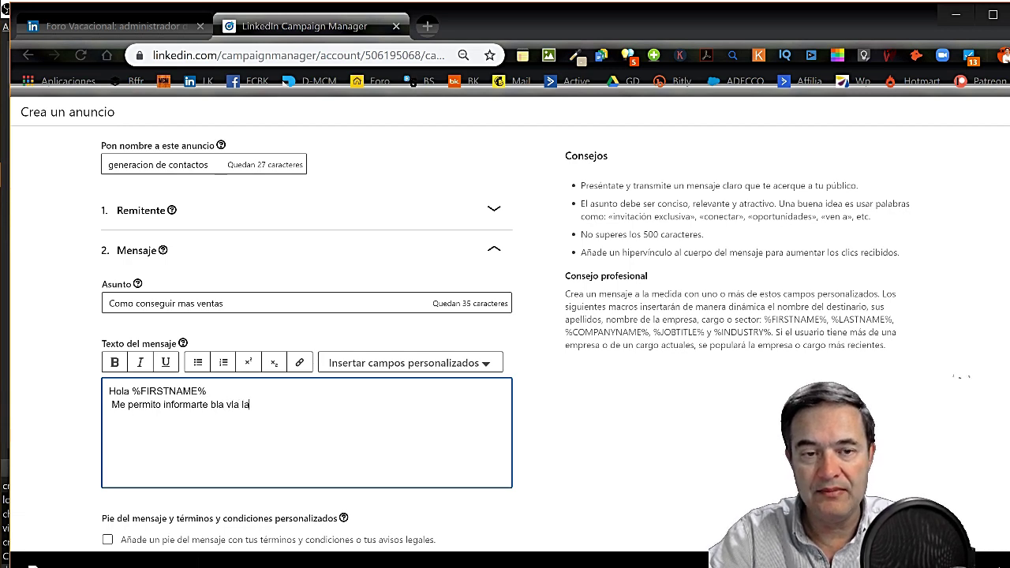
pyautogui.write(' y si esta')
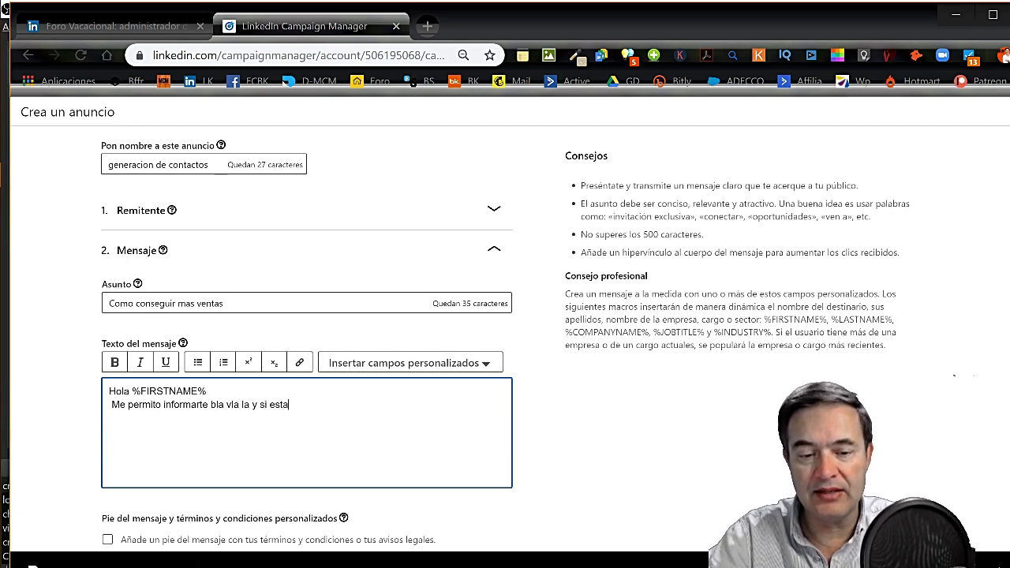
pyautogui.write(' inkj')
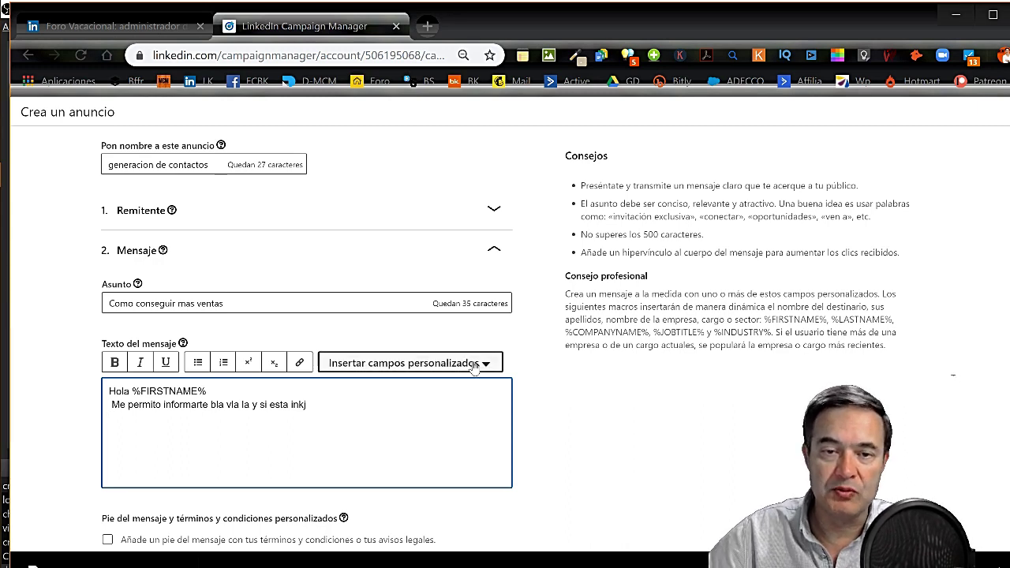
pyautogui.click(384, 364)
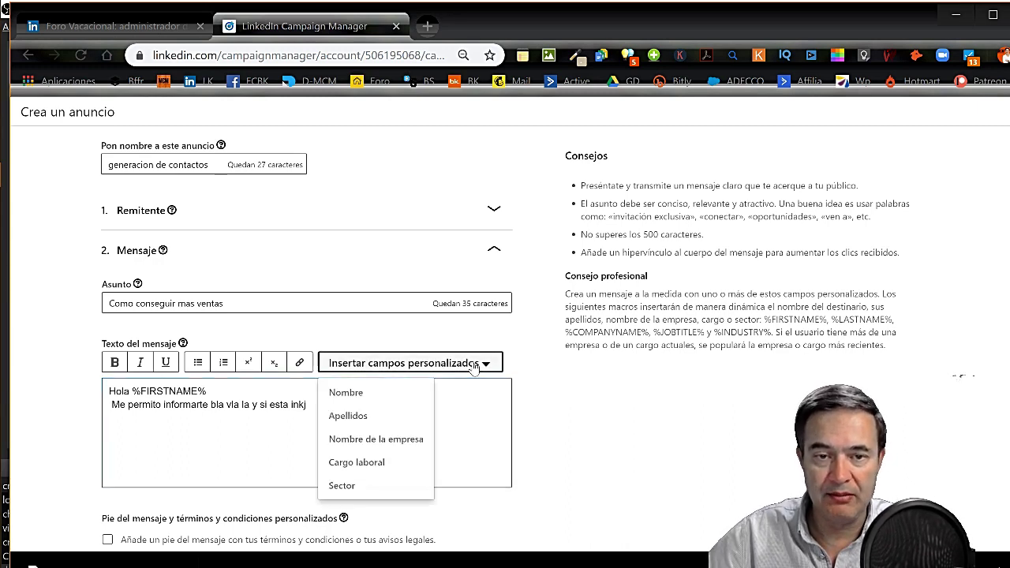
pyautogui.click(414, 442)
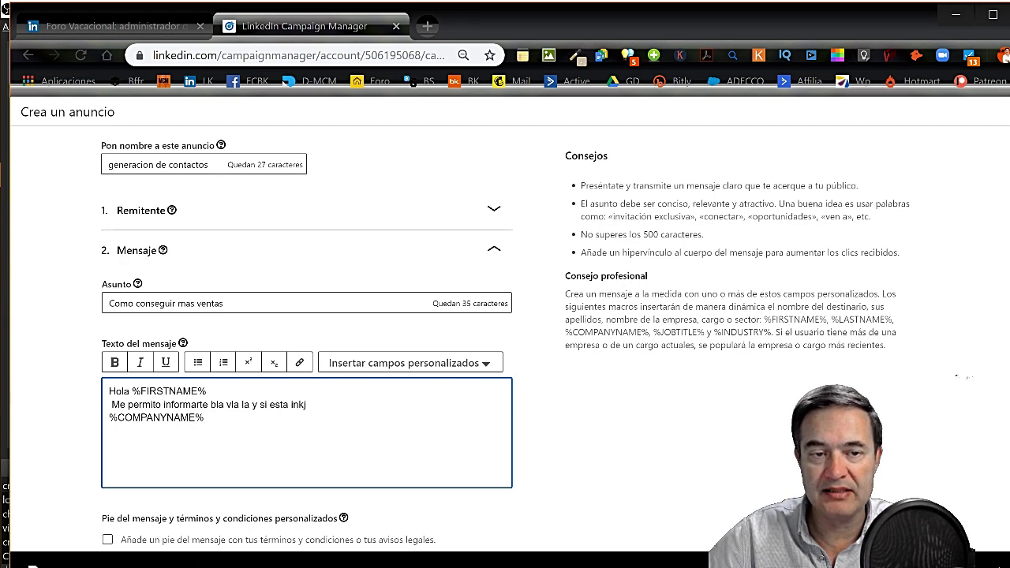
# - Set the message ad's call to action to "contacta", without adding a custom terms footer
pyautogui.scroll(-2, 135, 337)
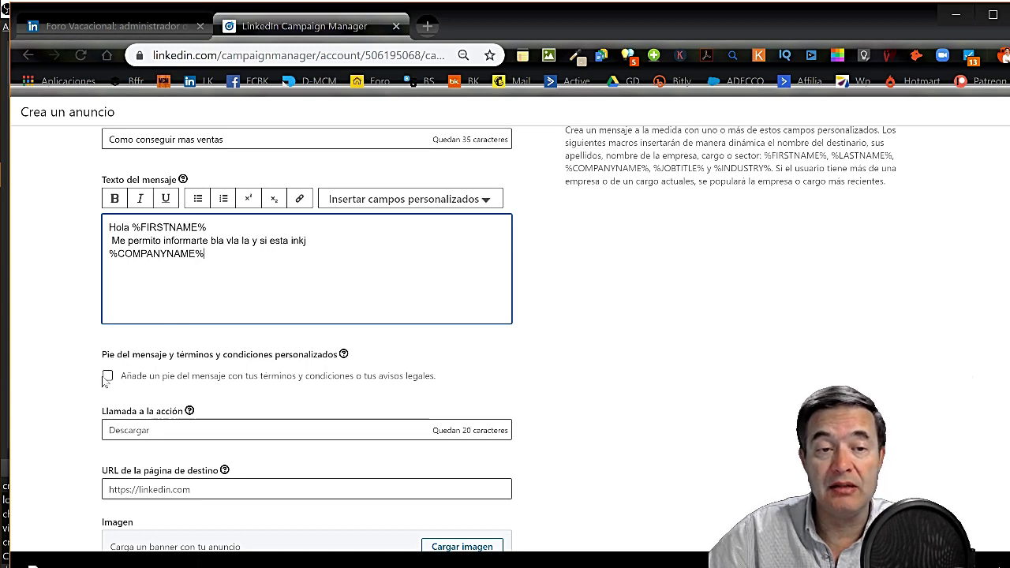
pyautogui.scroll(-2, 371, 384)
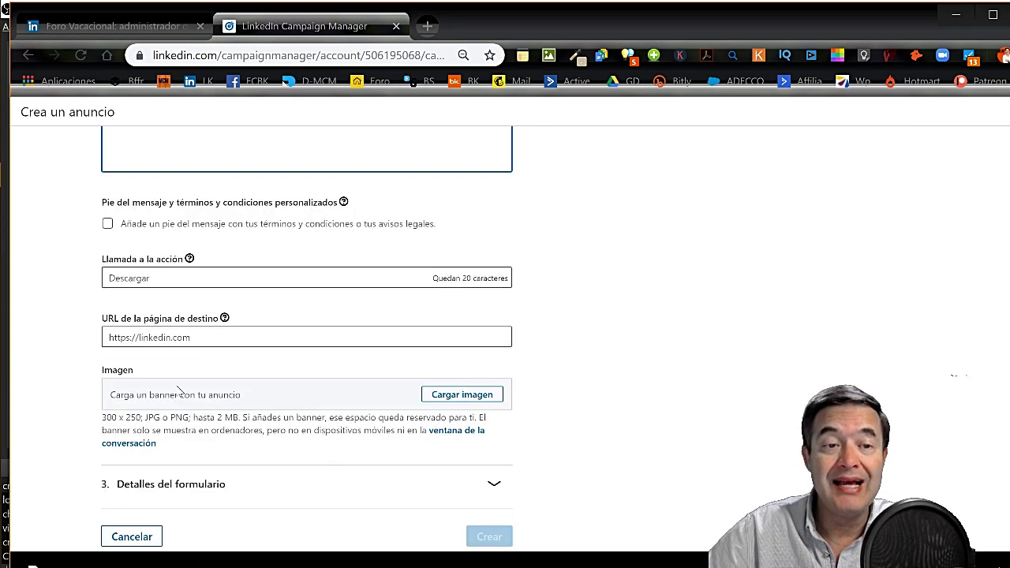
pyautogui.click(189, 278)
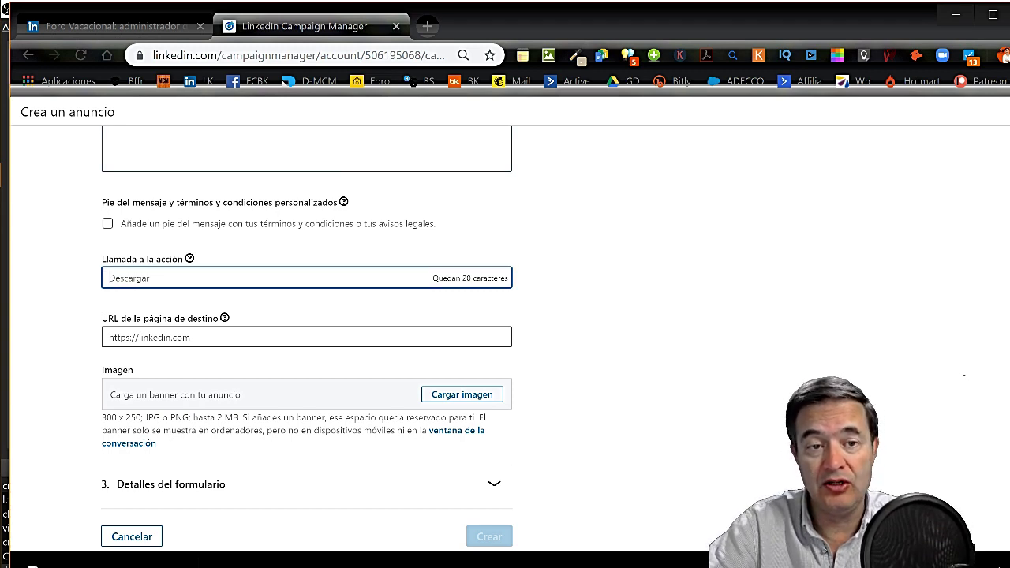
pyautogui.write('contacta')
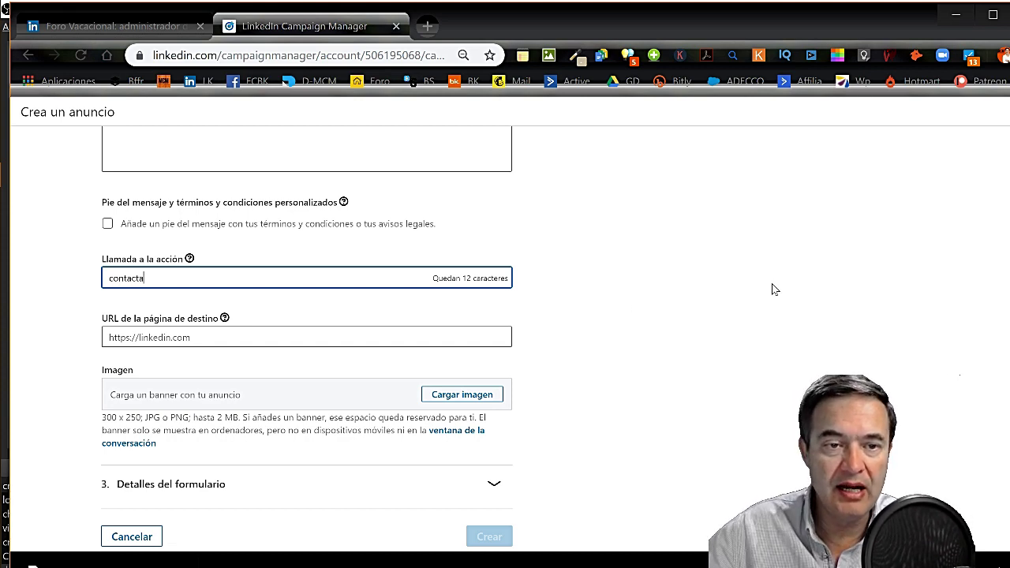
pyautogui.click(237, 337)
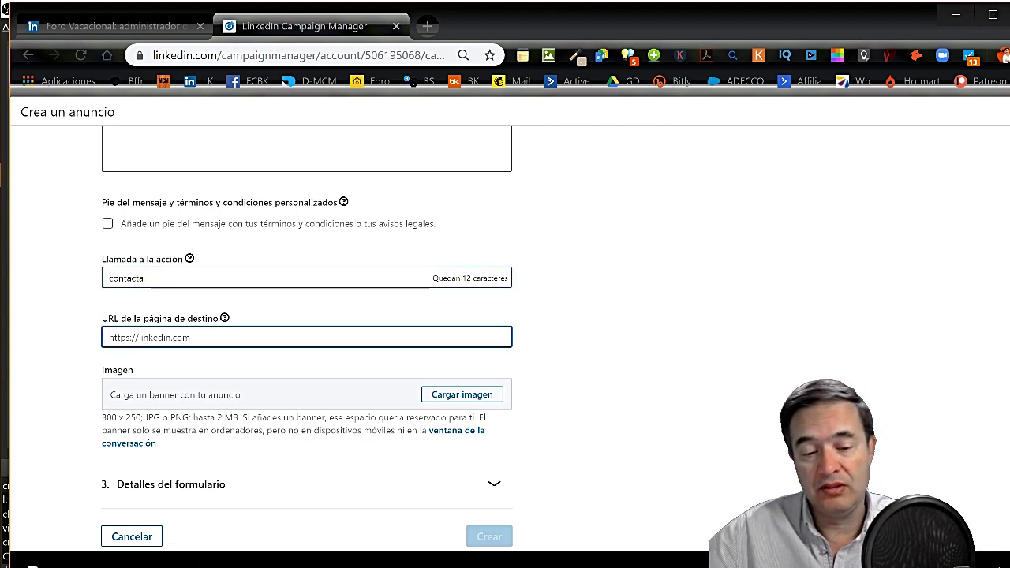
pyautogui.write('www.')
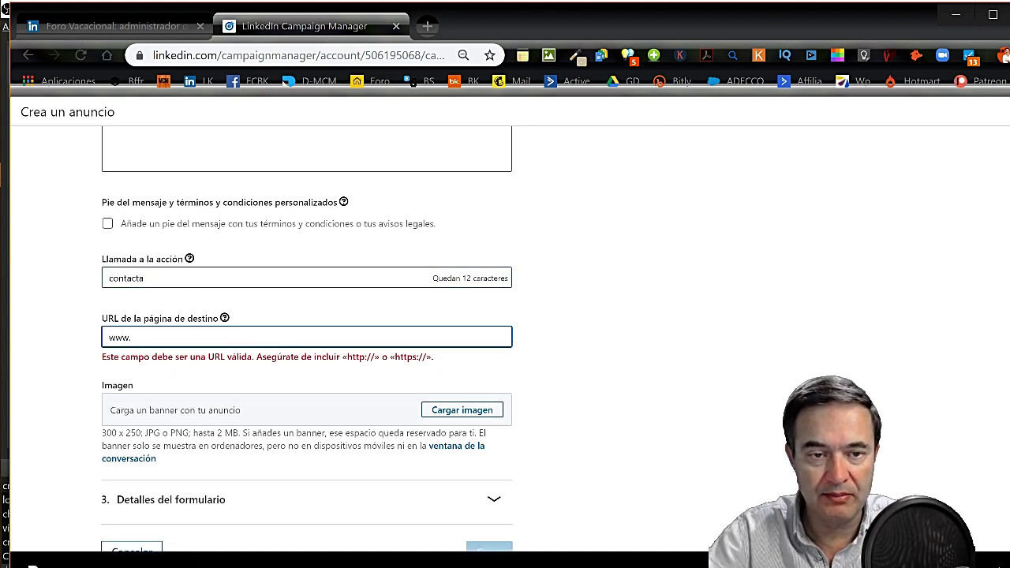
pyautogui.press('BackSpace')
pyautogui.press('BackSpace')
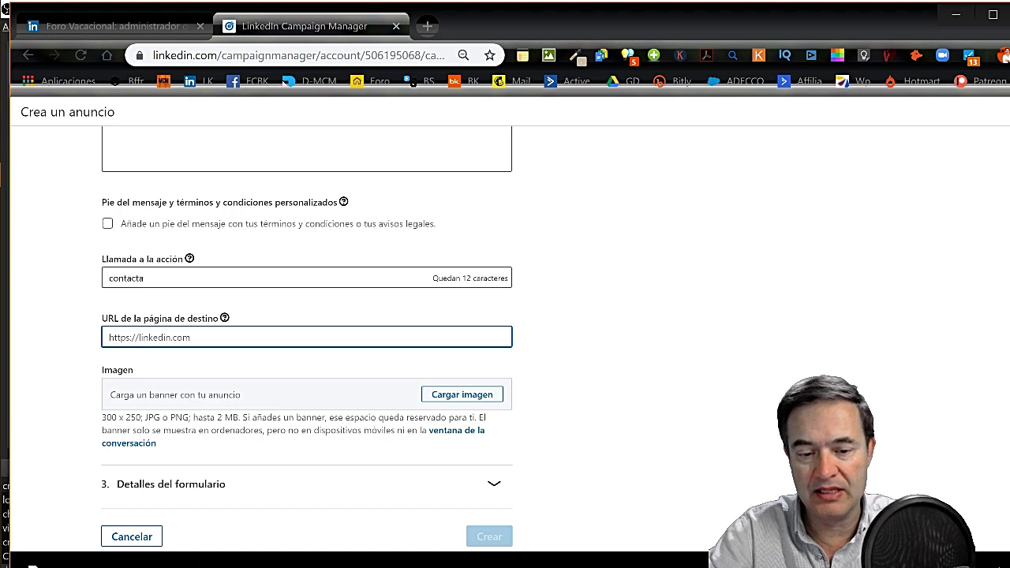
pyautogui.write('http:')
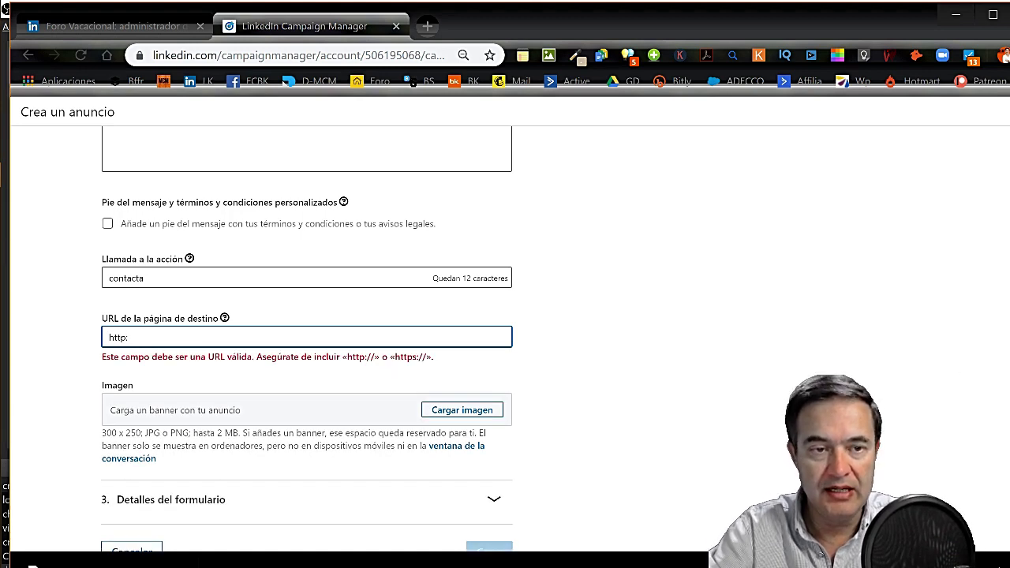
pyautogui.write('//')
pyautogui.press('BackSpace')
pyautogui.press('BackSpace')
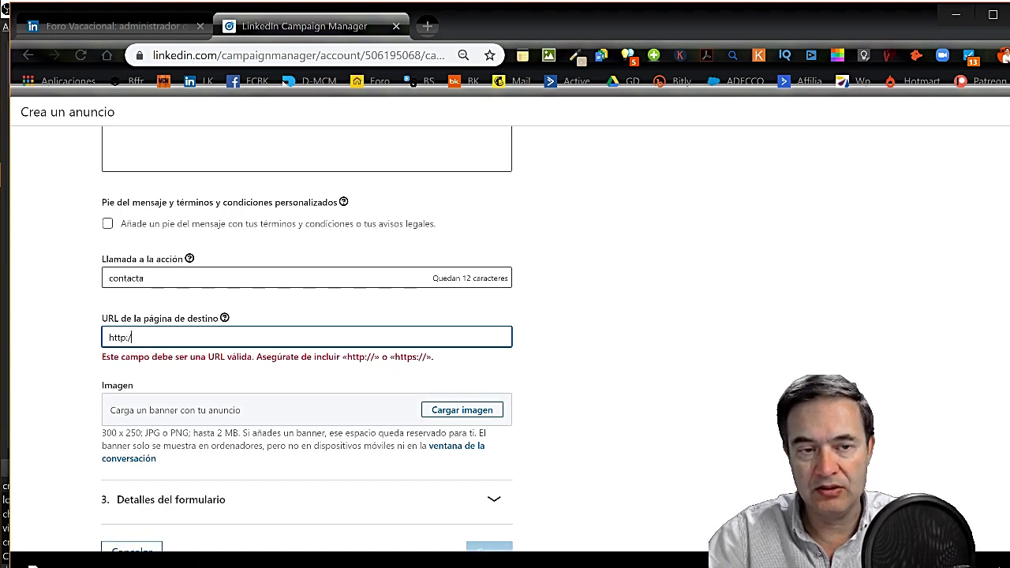
pyautogui.write('ss')
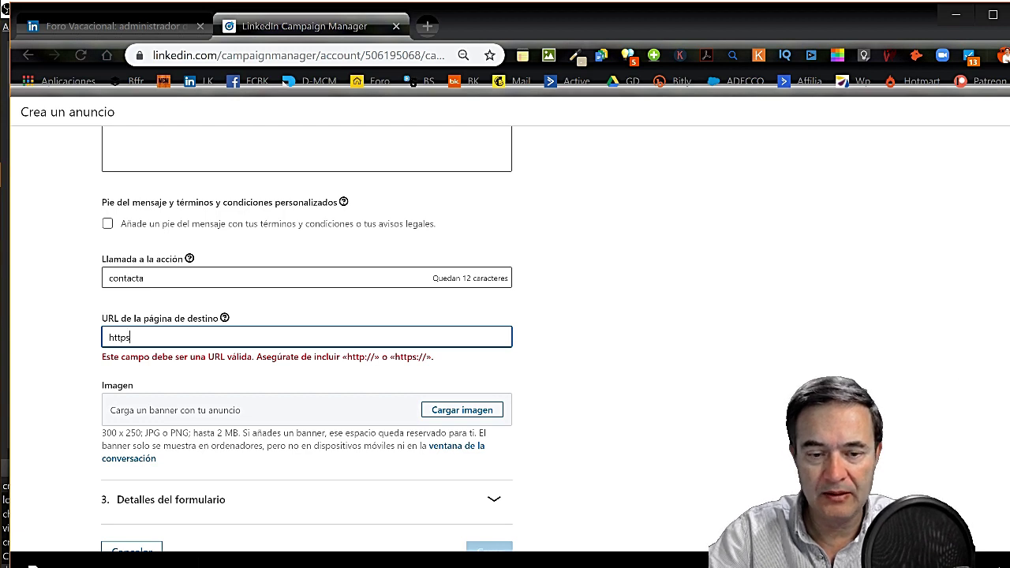
pyautogui.write('://')
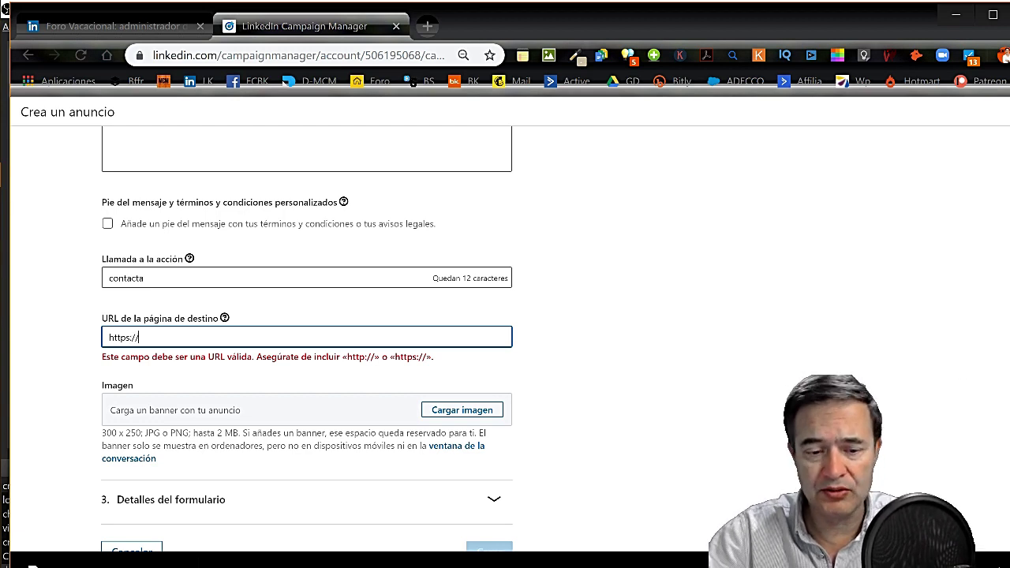
pyautogui.write('www.')
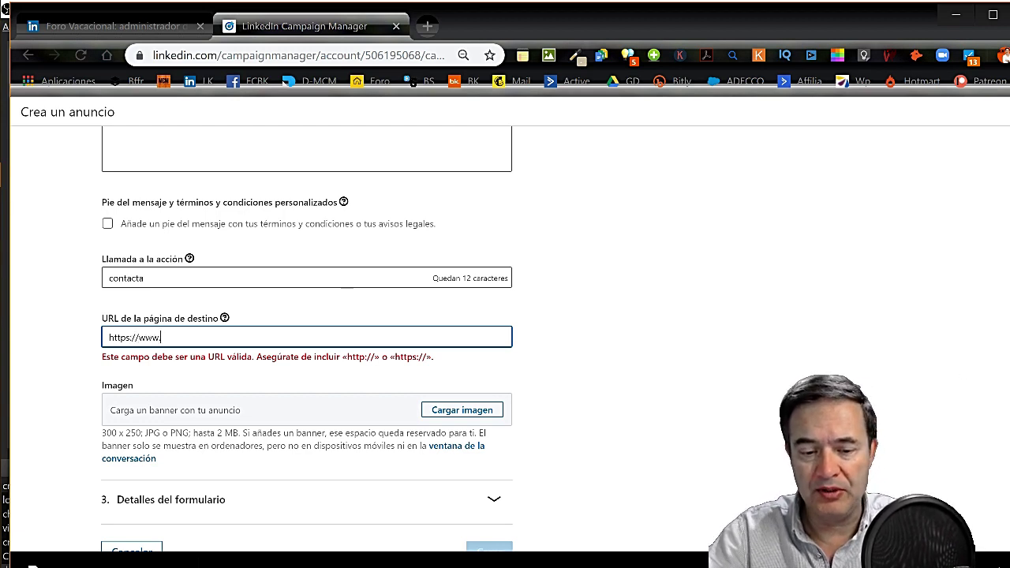
pyautogui.write('forovacio')
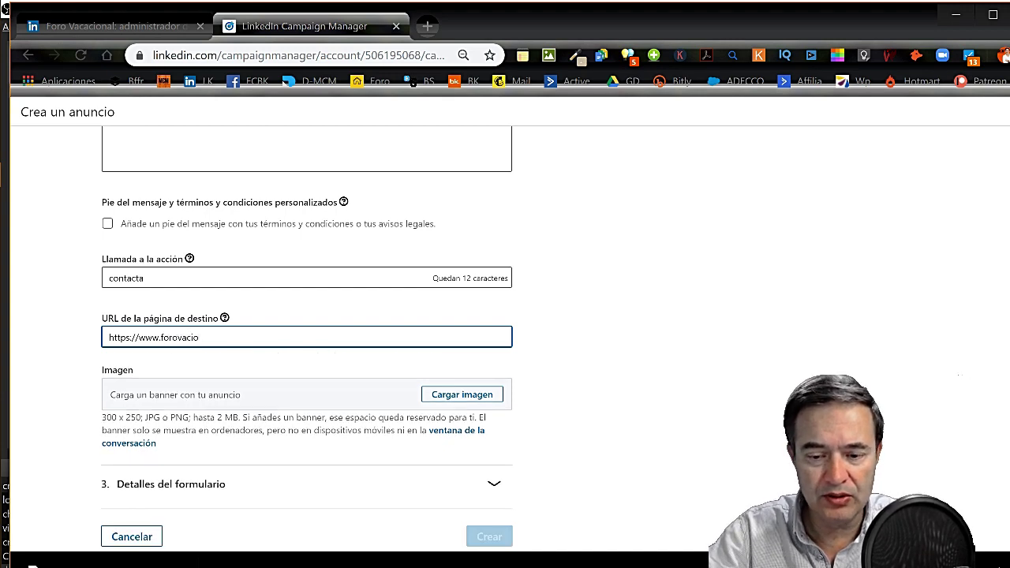
pyautogui.write('nal')
pyautogui.press('BackSpace')
pyautogui.press('BackSpace')
pyautogui.press('BackSpace')
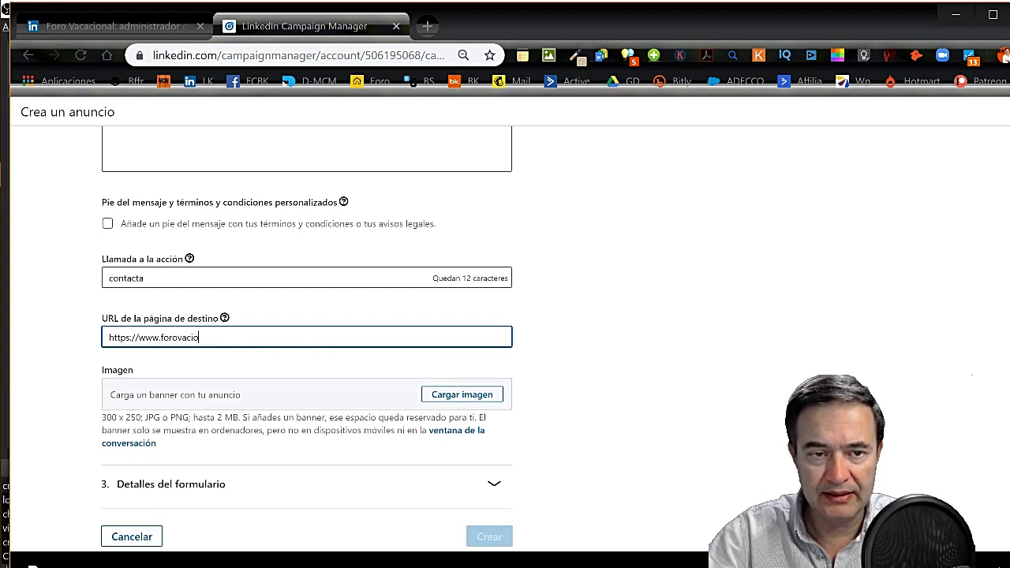
pyautogui.write('nal.com')
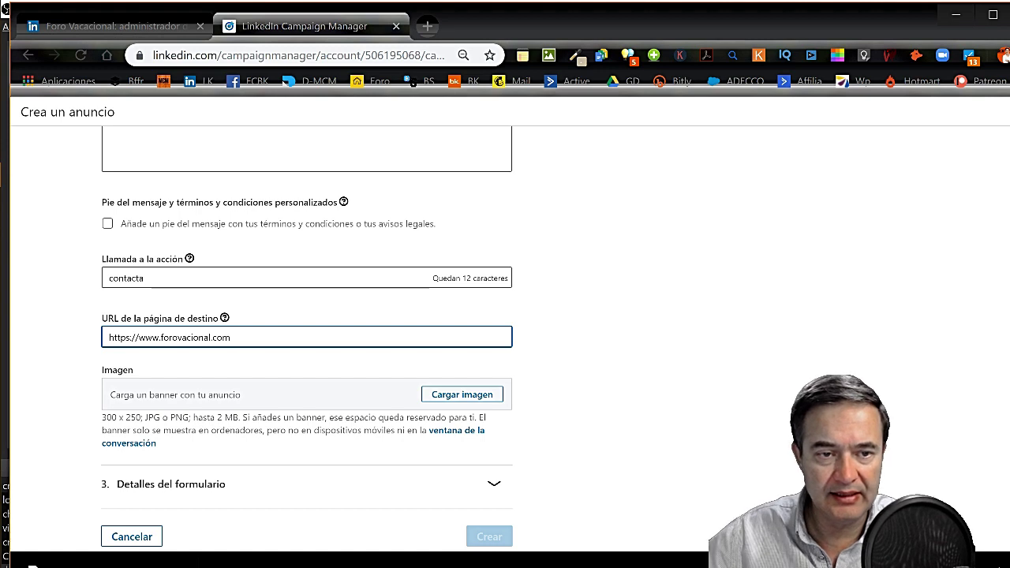
pyautogui.click(461, 397)
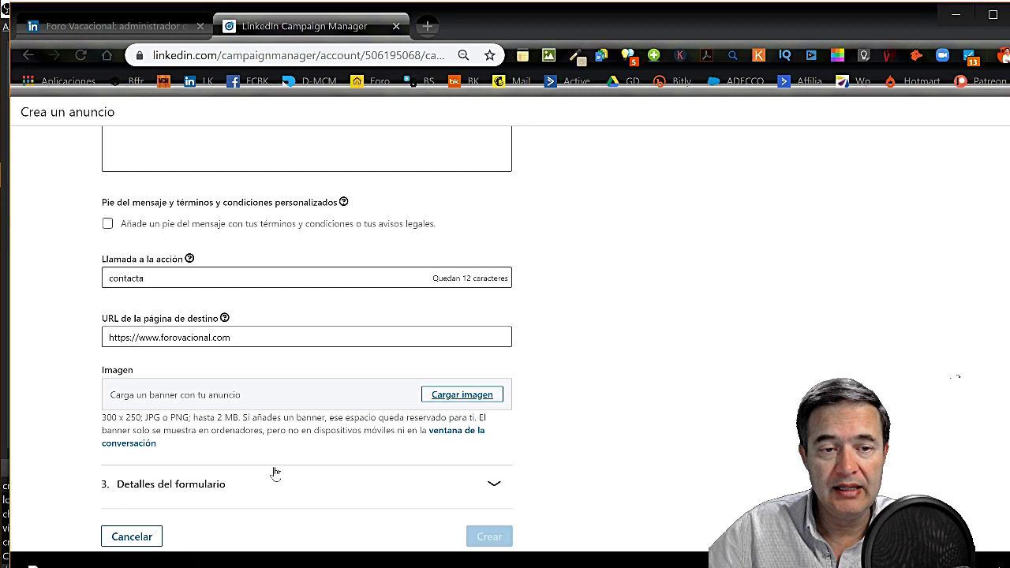
# - In the form details section, choose to create a new lead generation form and name it "nombre generacion"
pyautogui.click(276, 473)
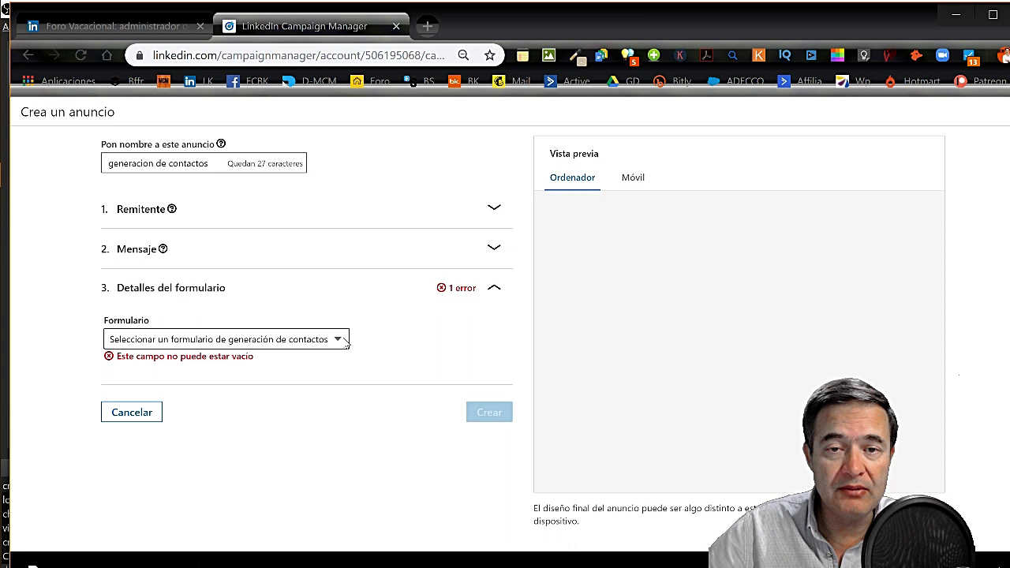
pyautogui.click(345, 340)
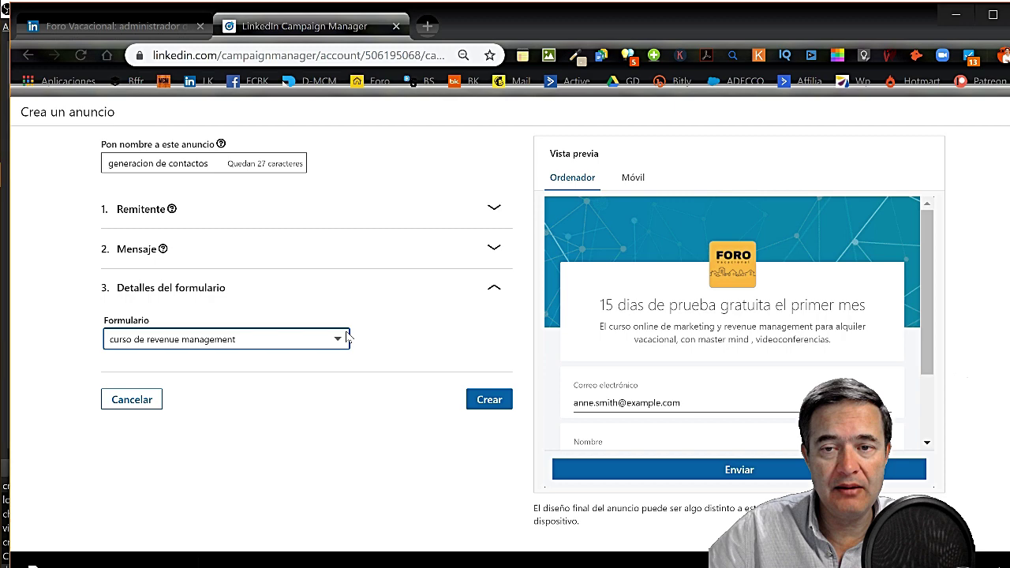
pyautogui.click(347, 337)
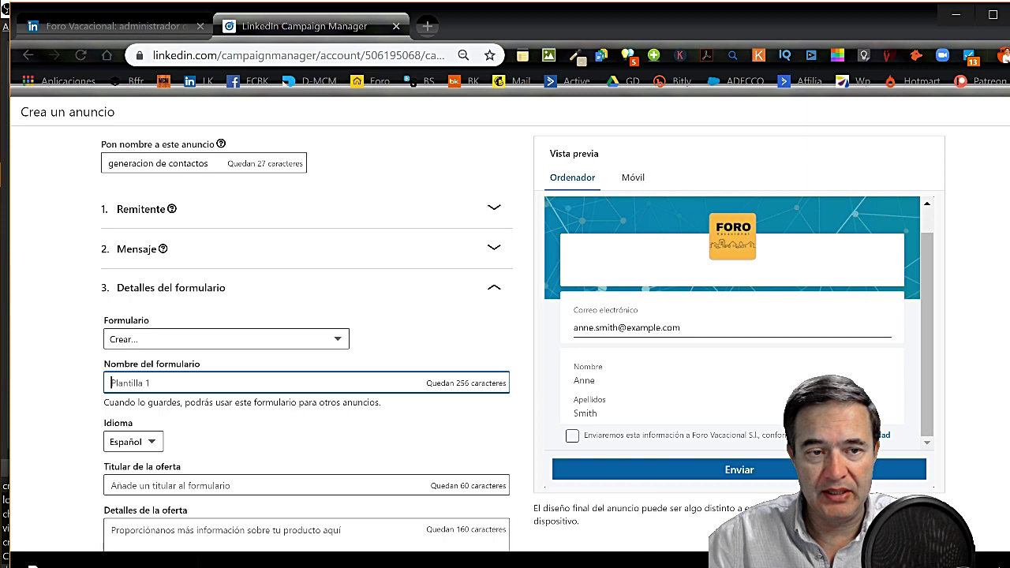
pyautogui.write('nombre ')
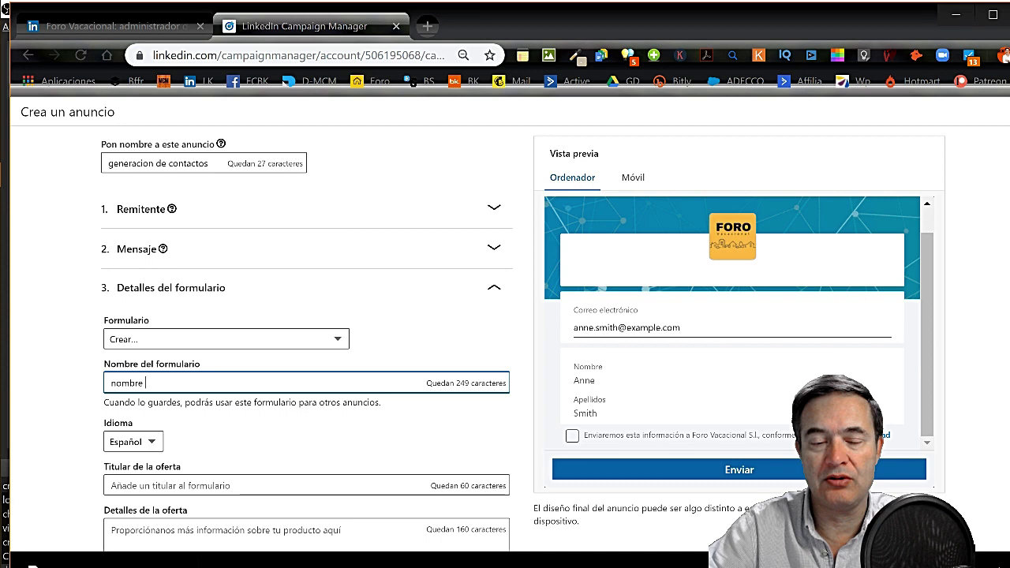
pyautogui.write('generacion')
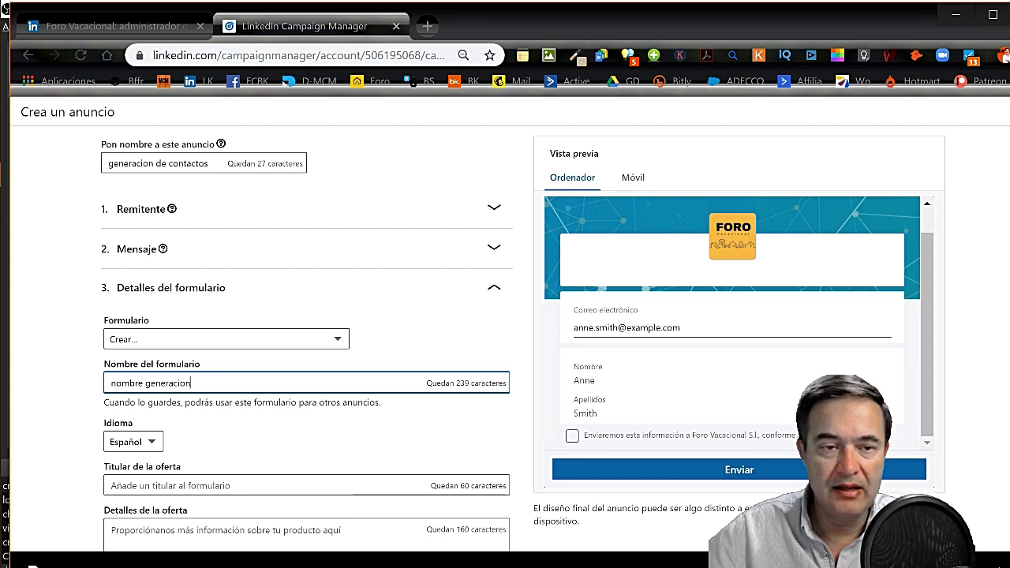
# - Set the form's offer headline to "titulat" and its offer details to "detalles oferta"
pyautogui.scroll(-2, 505, 332)
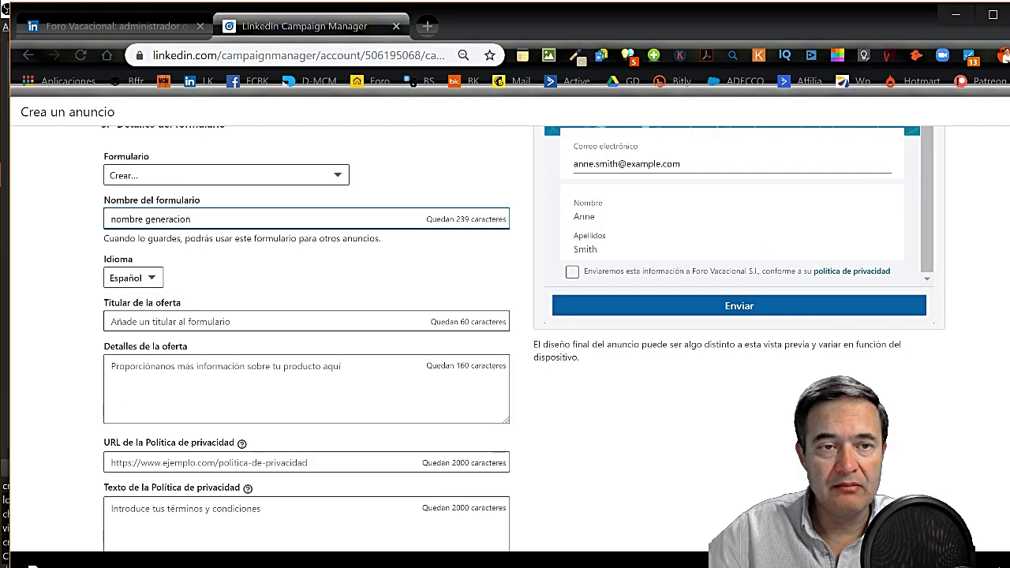
pyautogui.click(237, 321)
pyautogui.write('titul')
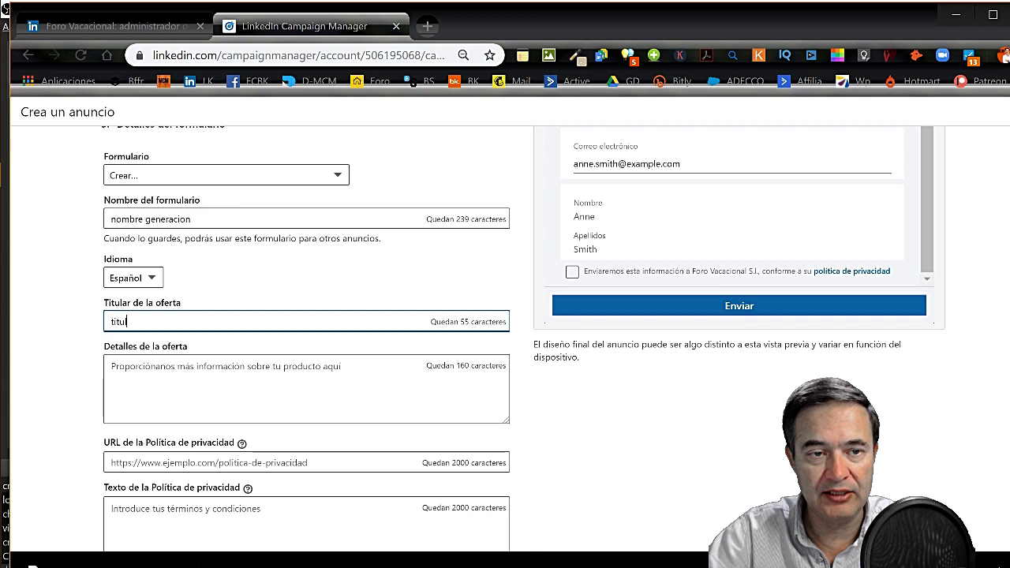
pyautogui.write('at')
pyautogui.click(237, 378)
pyautogui.write('detalles o')
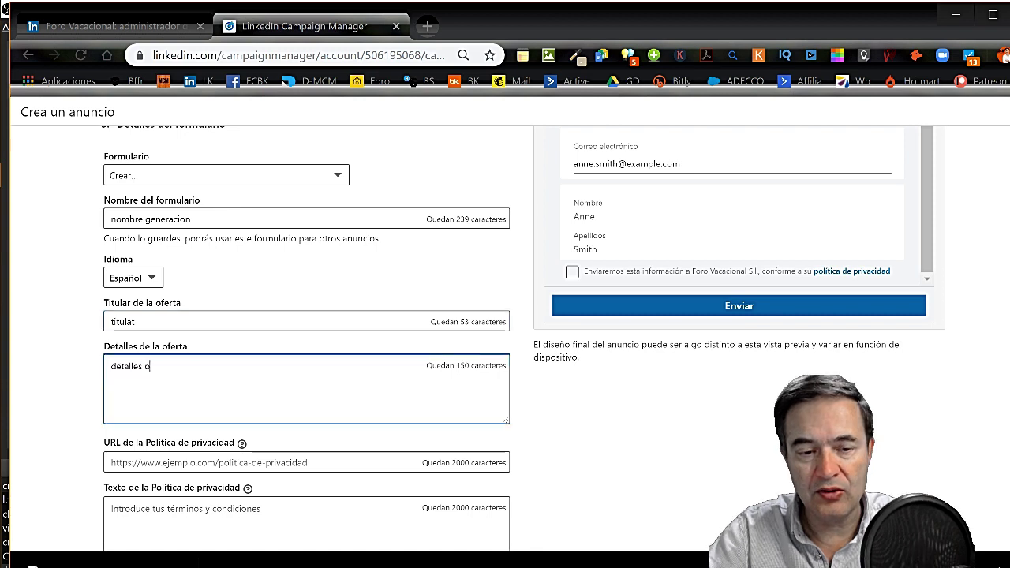
pyautogui.write('ferta')
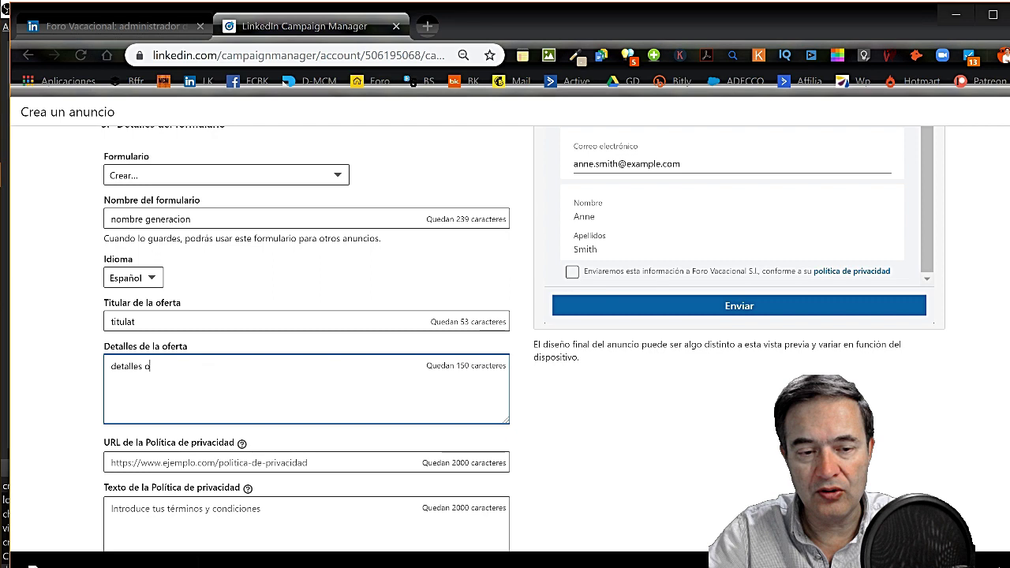
pyautogui.press('Tab')
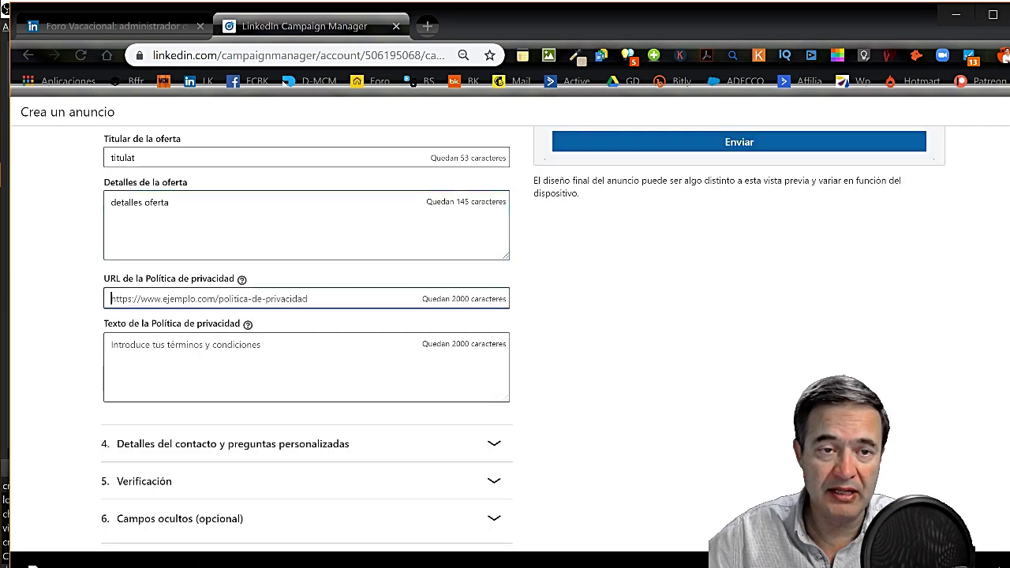
# - In the contact details section, add Teléfono and Ciudad to the profile information the form requests
pyautogui.click(421, 397)
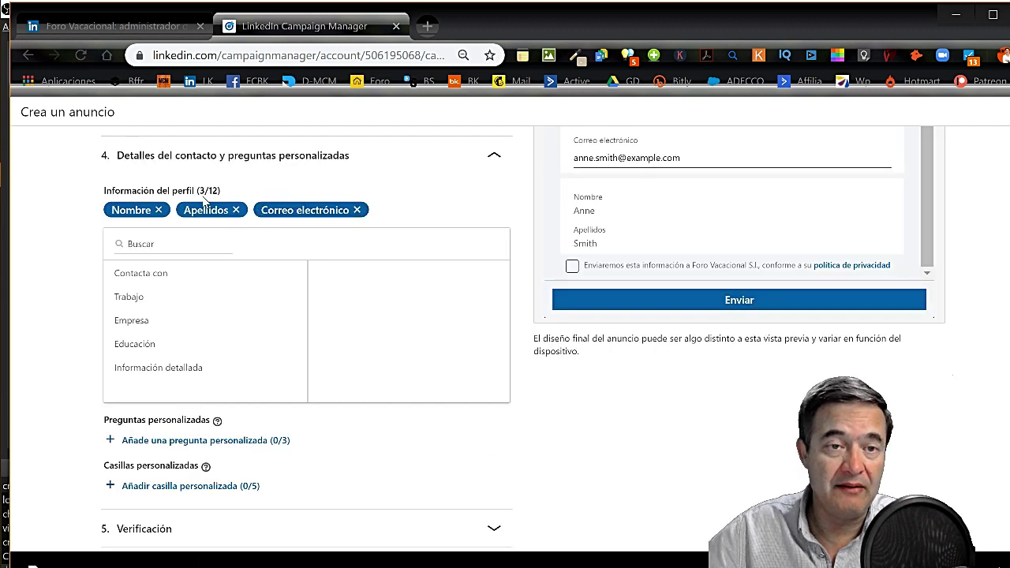
pyautogui.click(157, 278)
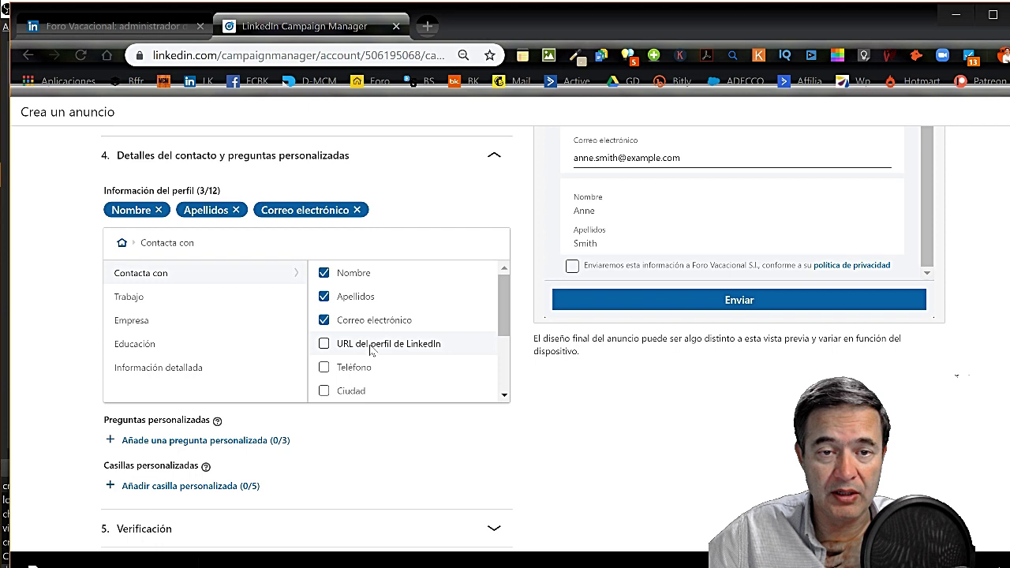
pyautogui.click(324, 367)
pyautogui.click(324, 391)
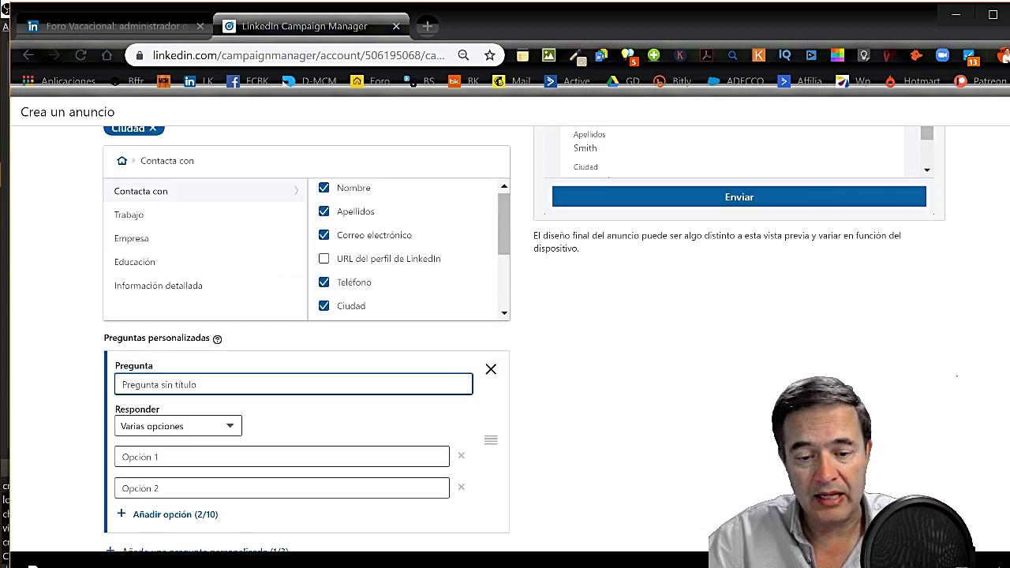
# - Fill in the multiple-choice custom question with the title "pregunta 1" and the text "opcion" for both answers
pyautogui.write('pregunta')
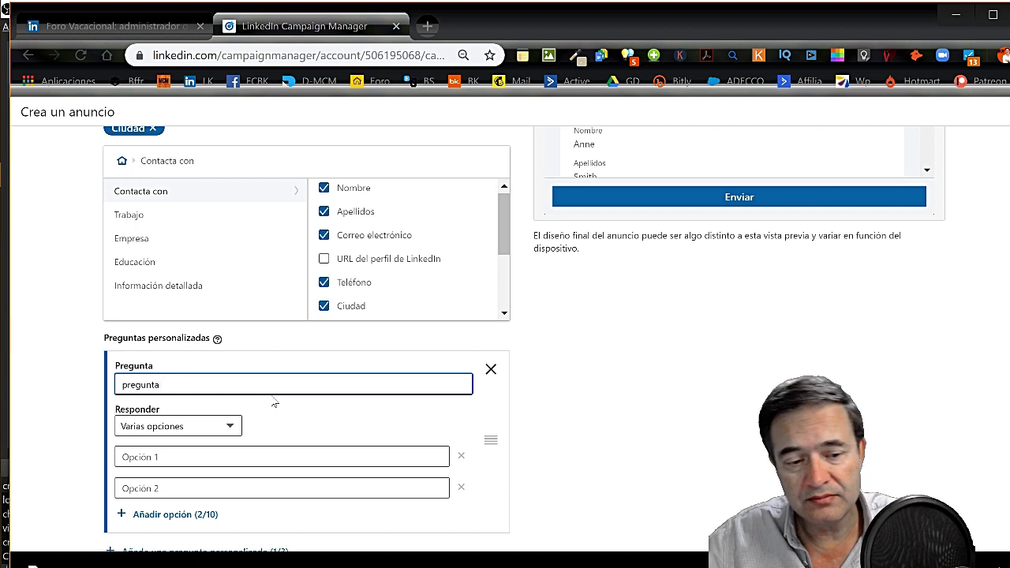
pyautogui.write(' 1')
pyautogui.click(124, 457)
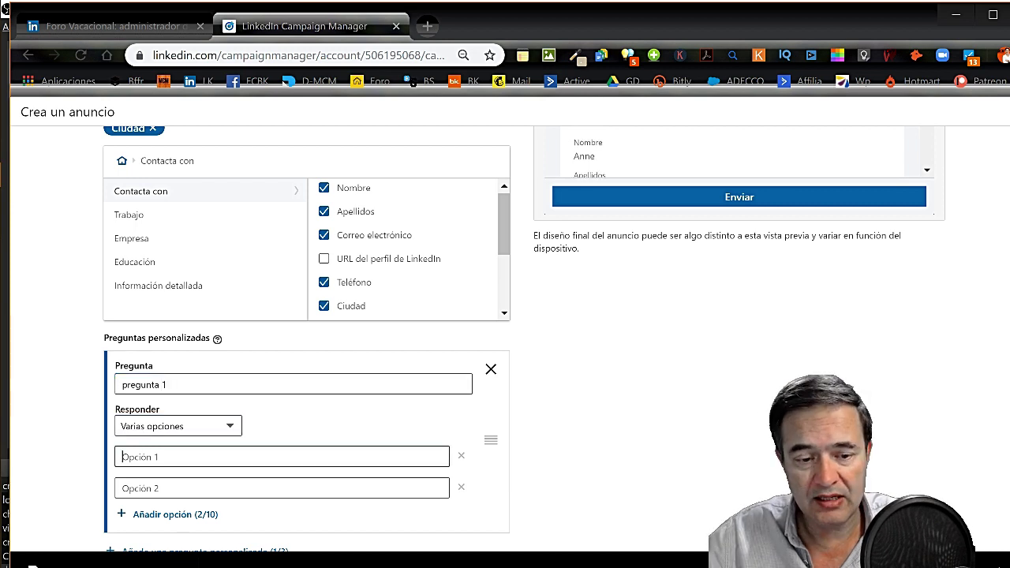
pyautogui.write('opcion')
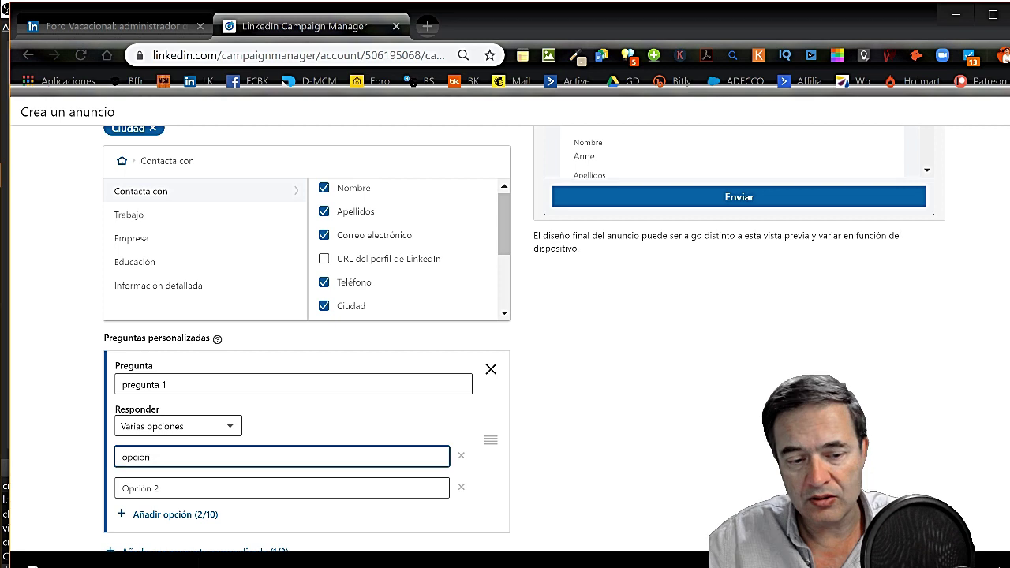
pyautogui.click(127, 489)
pyautogui.write('opcion')
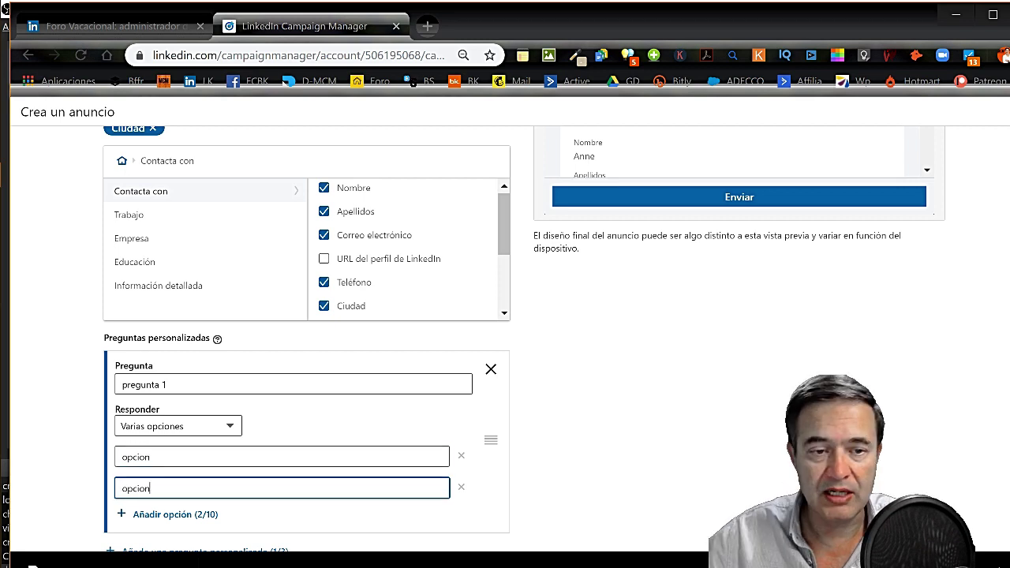
# - In the Verificación section, write "agradecmineto" as the form's thank-you message
pyautogui.scroll(-2, 289, 485)
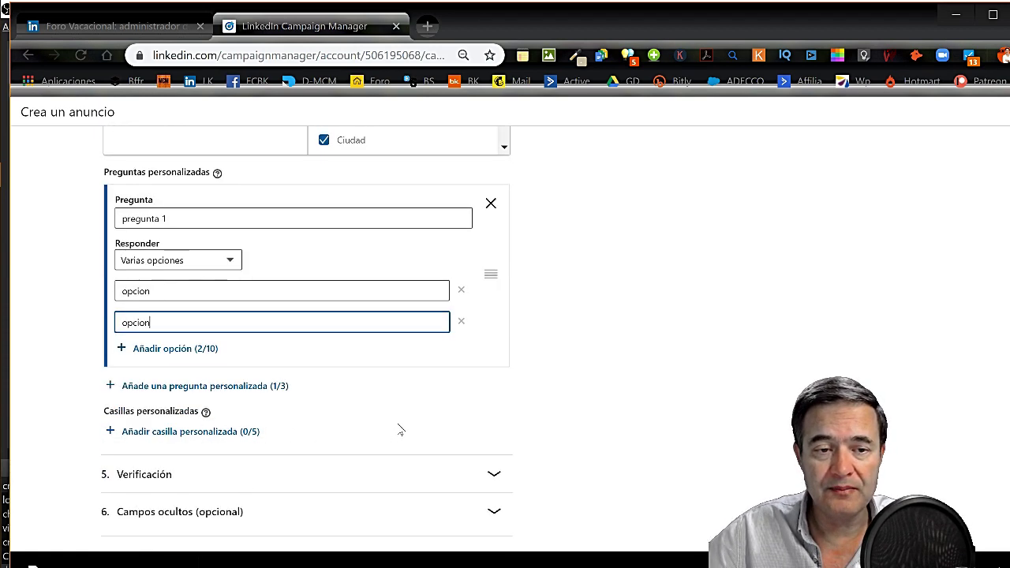
pyautogui.scroll(-1, 474, 442)
pyautogui.click(489, 452)
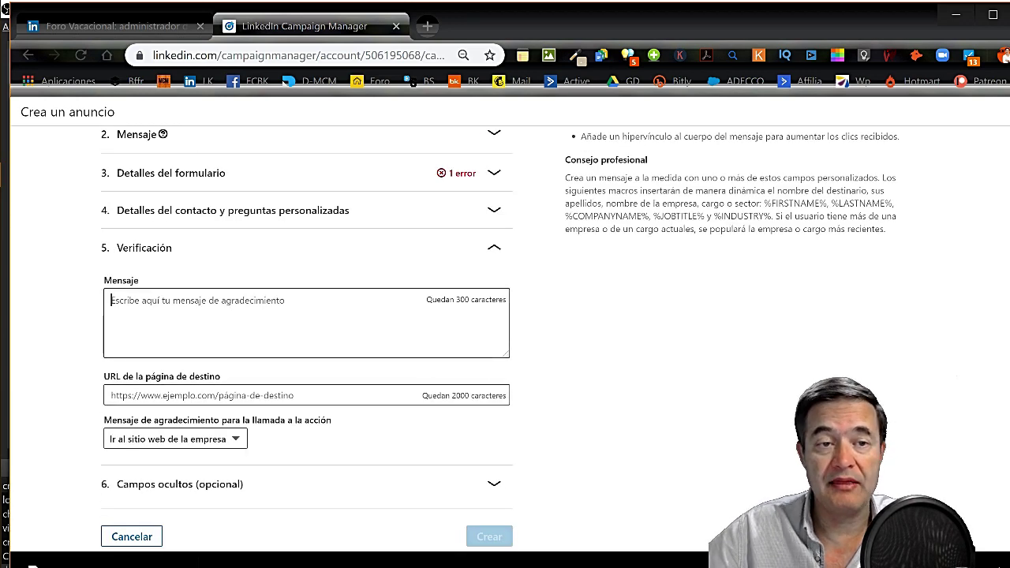
pyautogui.write('agrade')
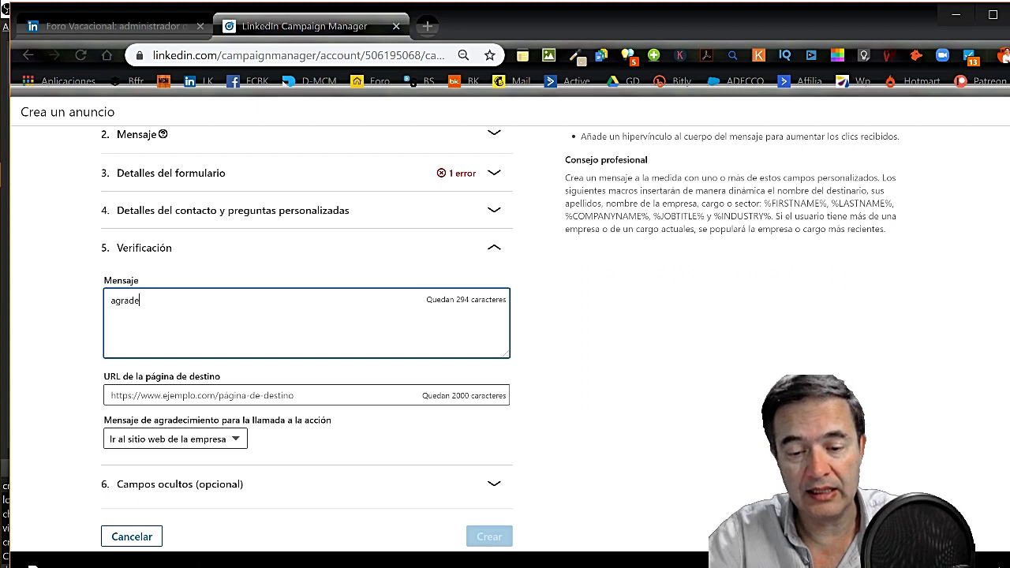
pyautogui.write('cmineto')
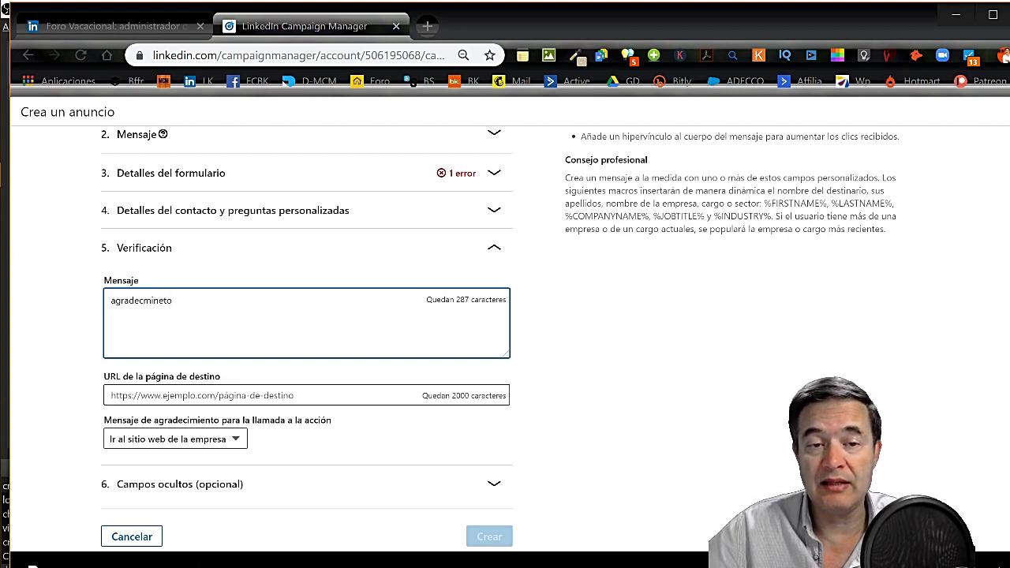
# - Leave the landing page URL empty and set the thank-you message's call to action to Más información
pyautogui.click(111, 396)
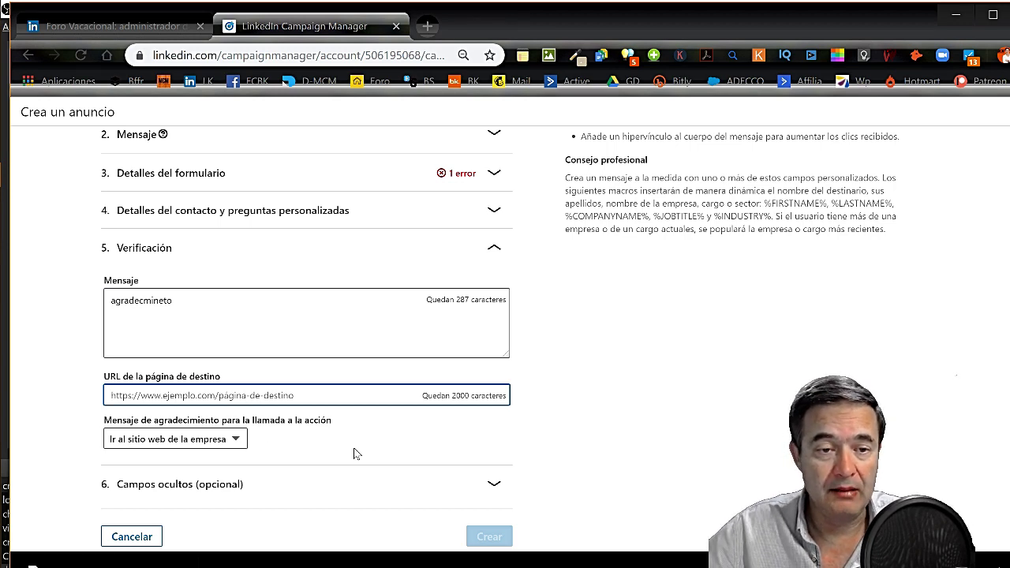
pyautogui.click(235, 439)
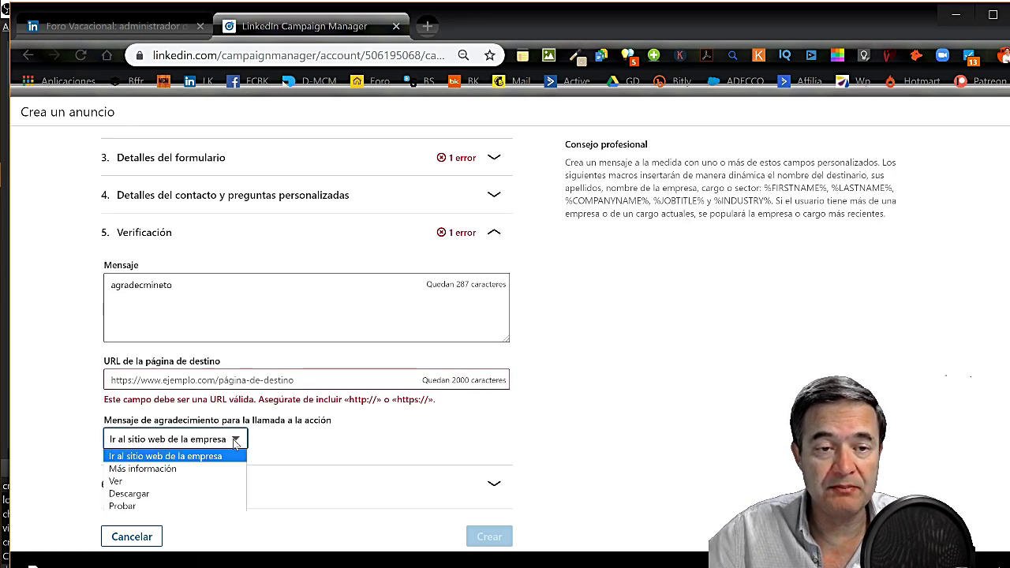
pyautogui.click(237, 444)
pyautogui.click(235, 442)
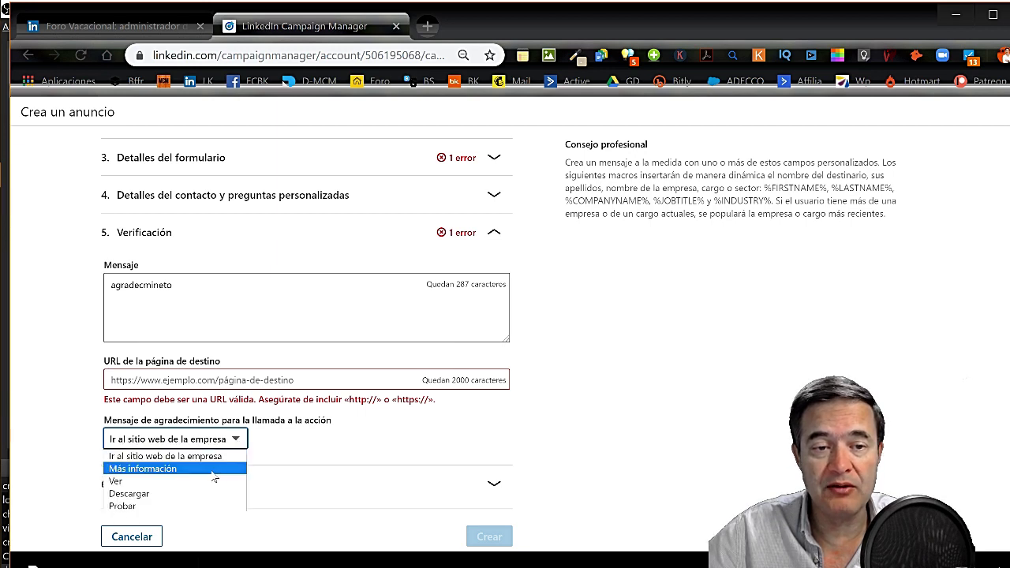
pyautogui.click(219, 469)
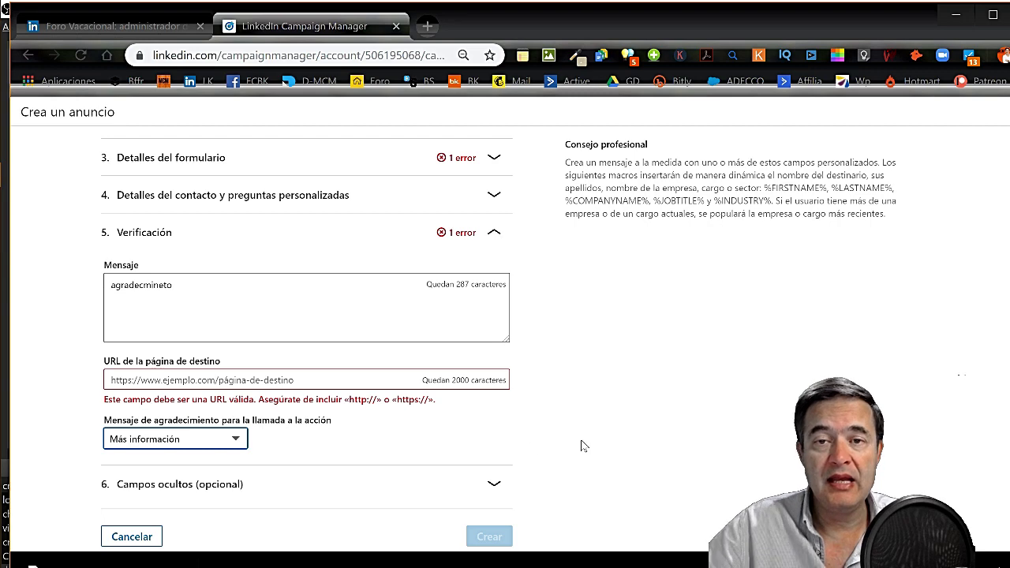
pyautogui.scroll(2, 584, 446)
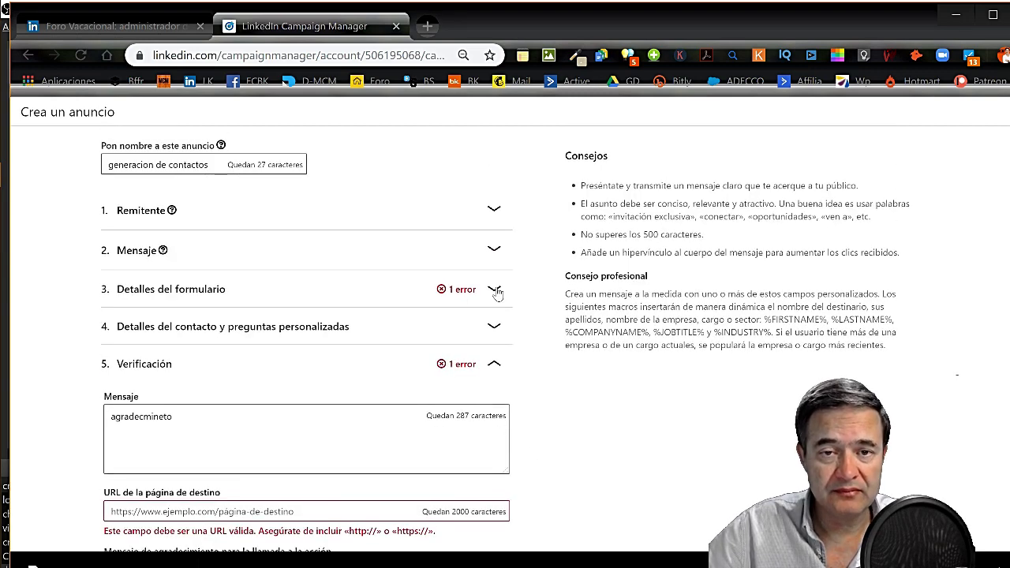
pyautogui.click(495, 290)
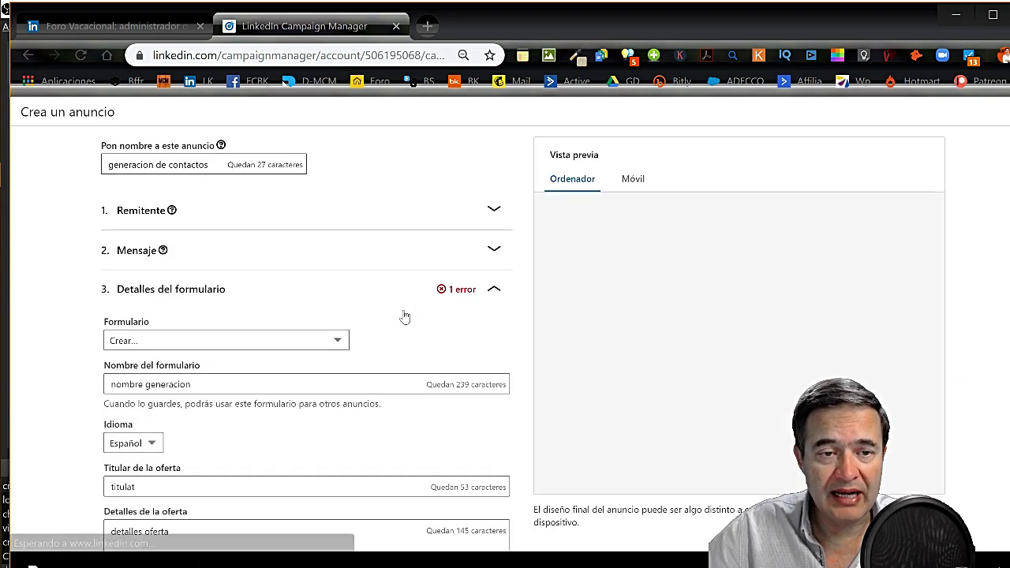
pyautogui.scroll(-1, 335, 438)
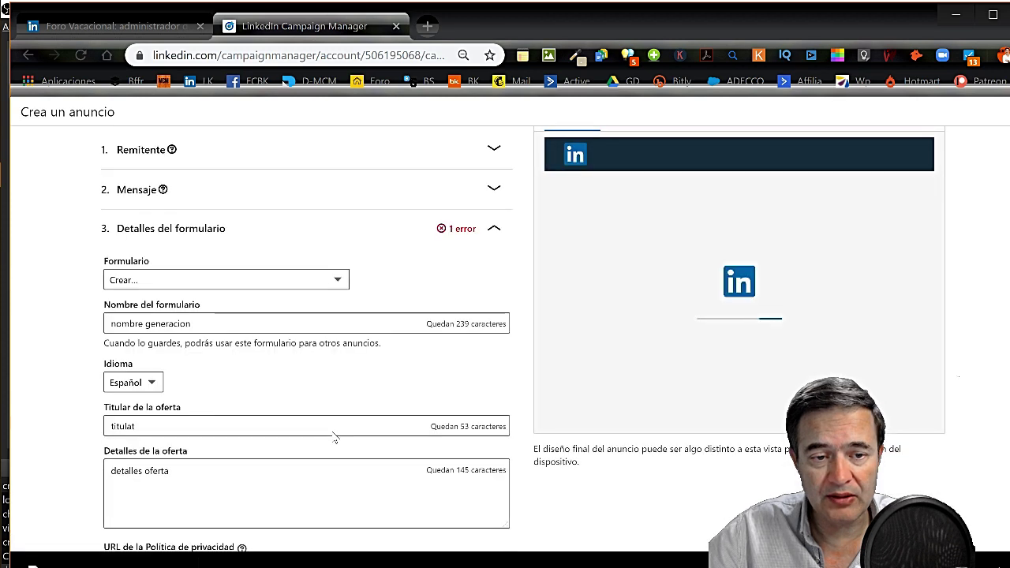
pyautogui.scroll(-4, 335, 438)
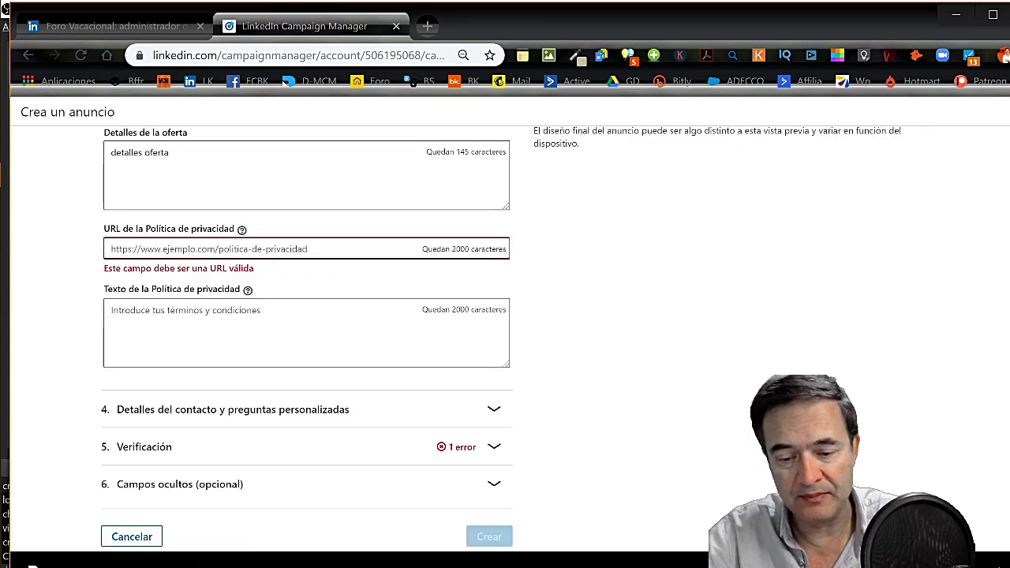
pyautogui.write('www.')
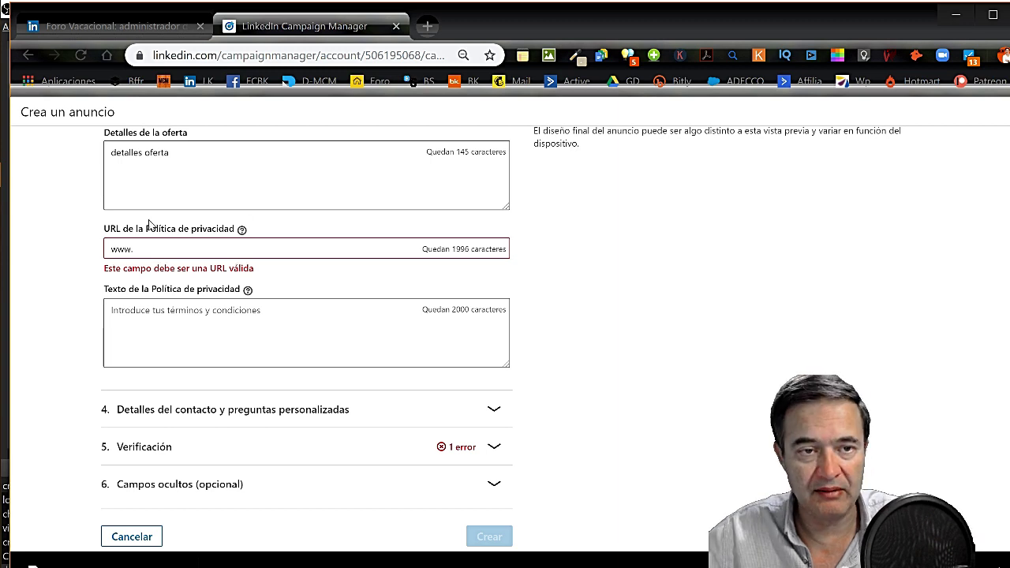
pyautogui.press('BackSpace')
pyautogui.press('BackSpace')
pyautogui.press('BackSpace')
pyautogui.press('BackSpace')
pyautogui.write('http')
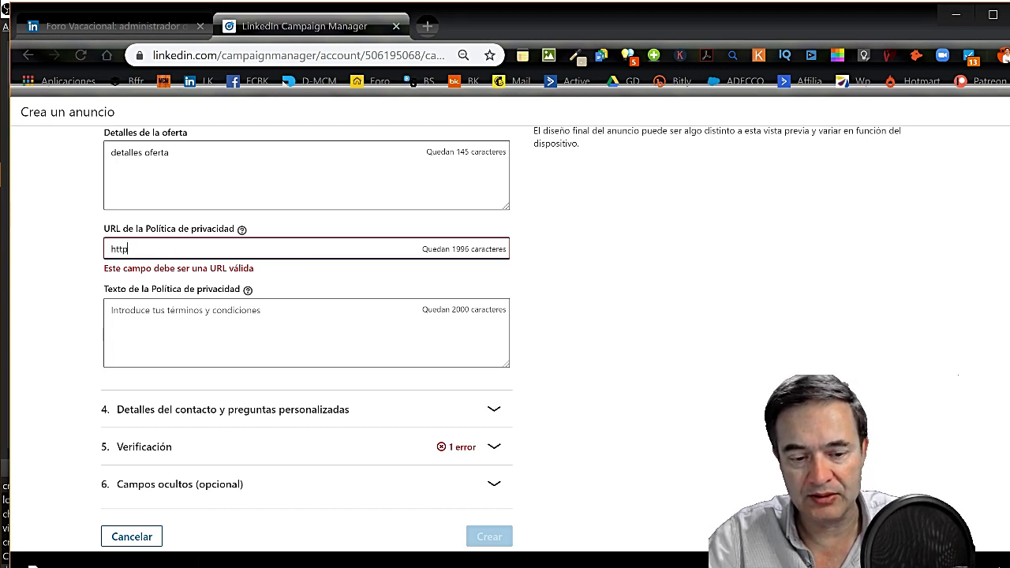
pyautogui.write(':s://')
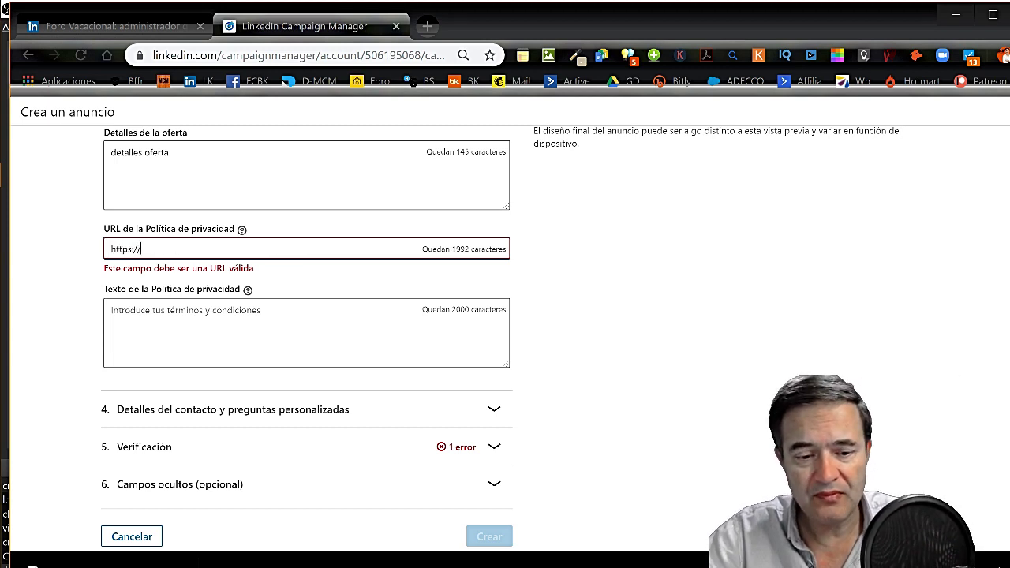
pyautogui.write('forovac')
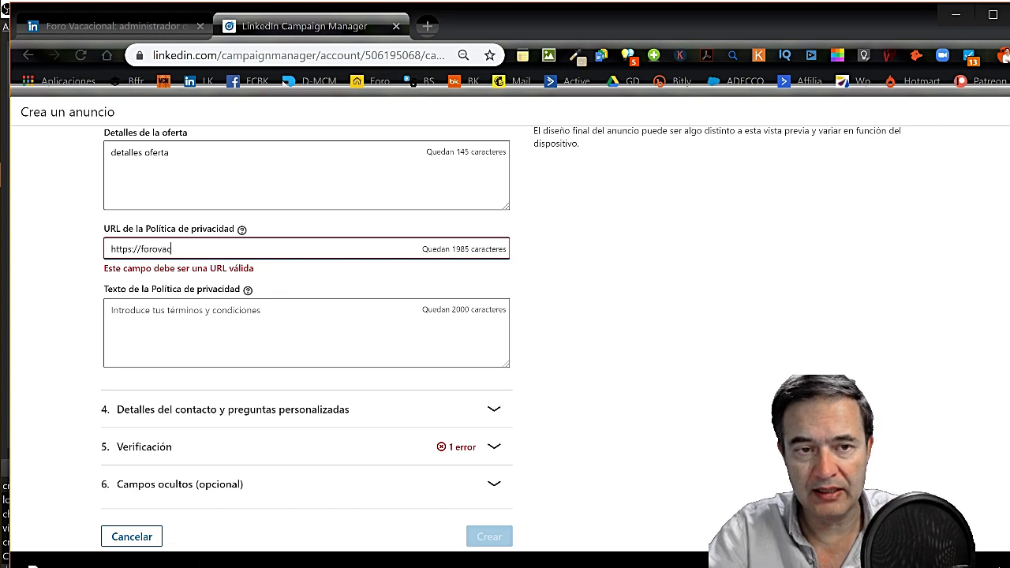
pyautogui.write('acional.es')
pyautogui.press('Tab')
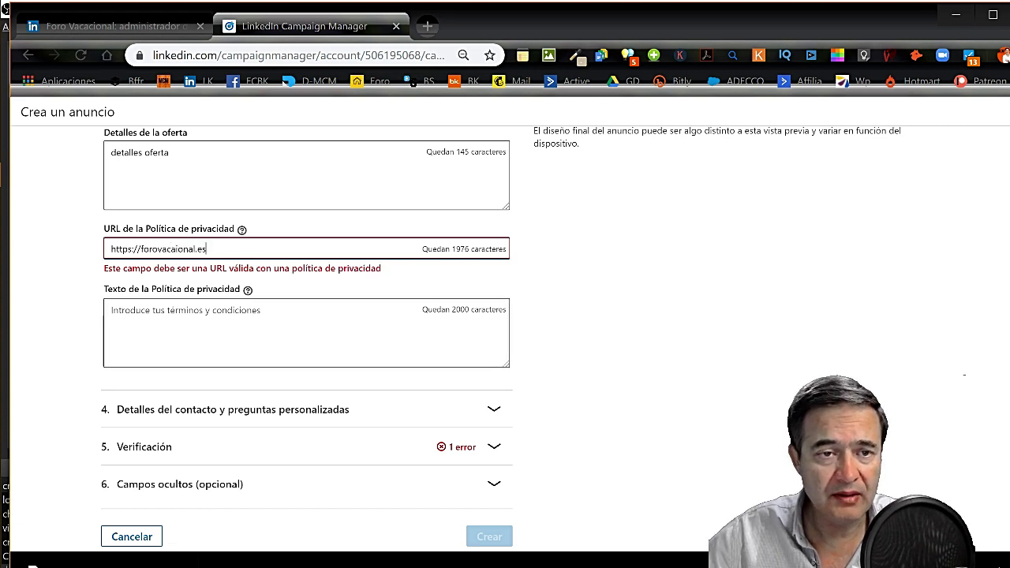
pyautogui.click(308, 251)
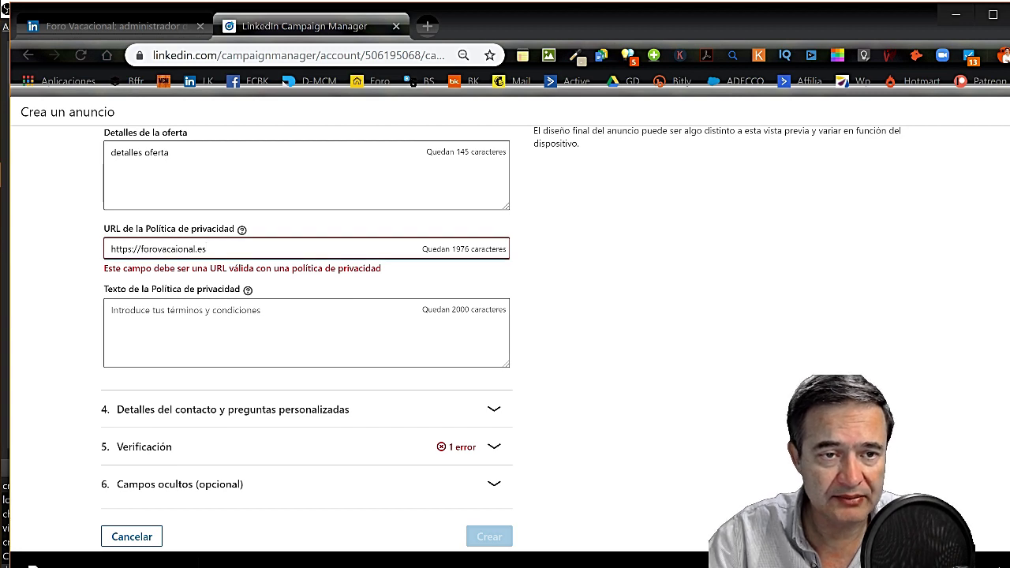
pyautogui.click(176, 248)
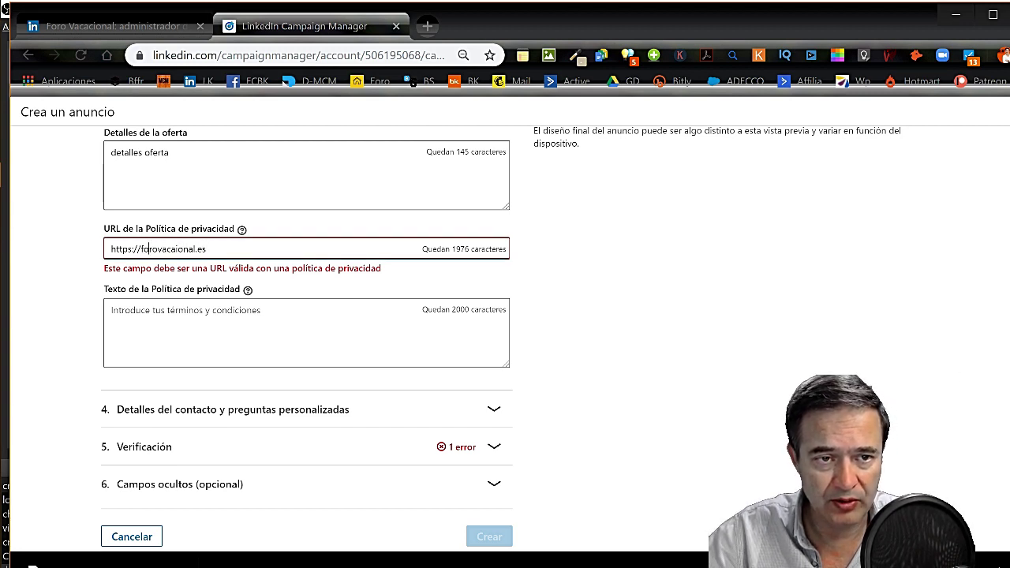
pyautogui.press('Left')
pyautogui.write('www.')
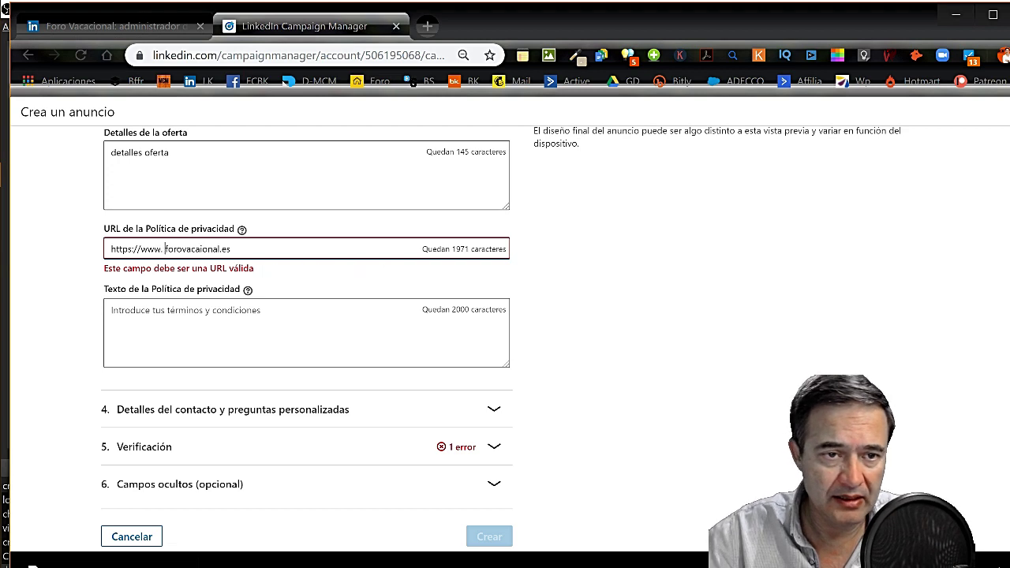
pyautogui.press('BackSpace')
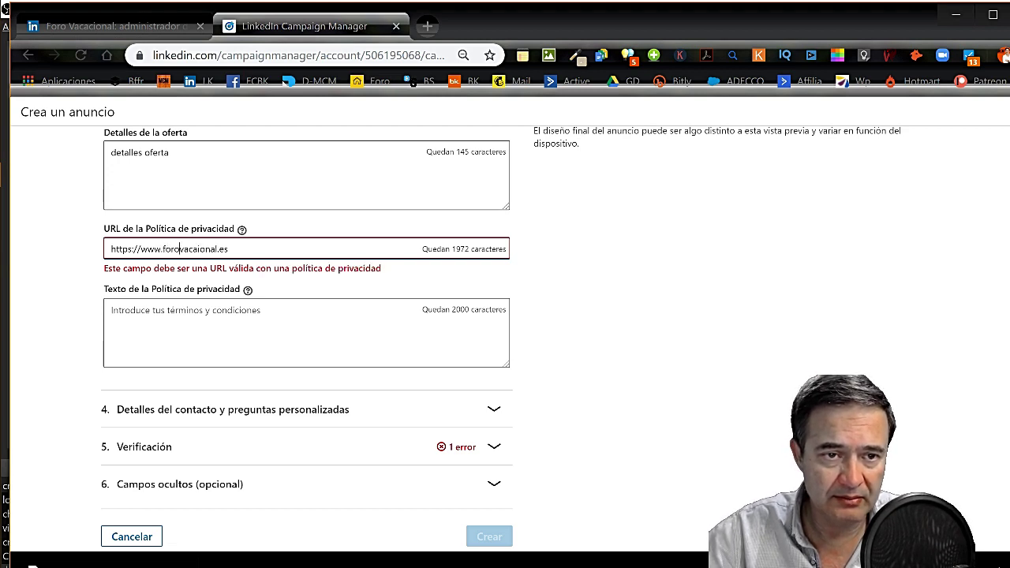
pyautogui.press('BackSpace')
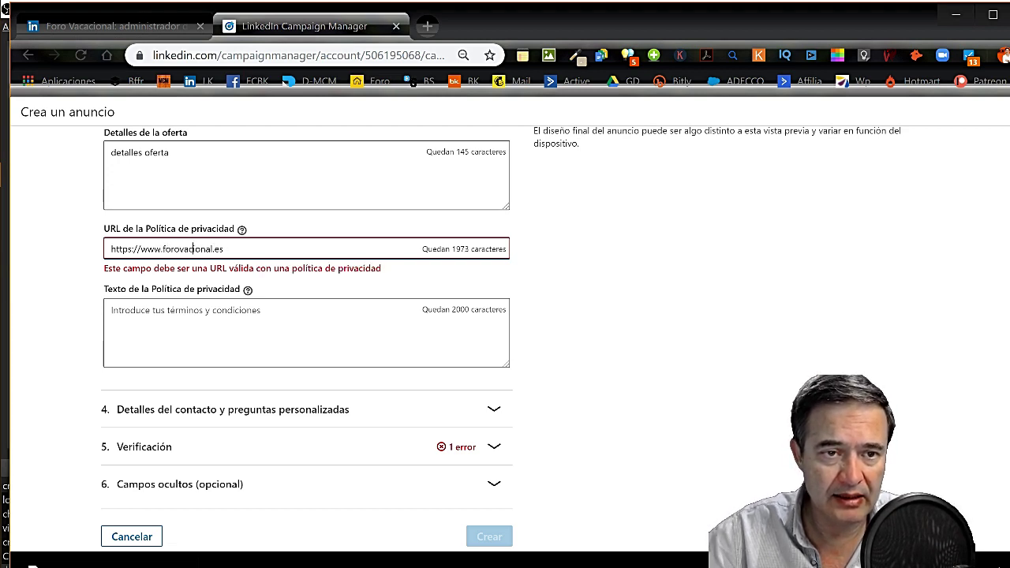
pyautogui.click(224, 248)
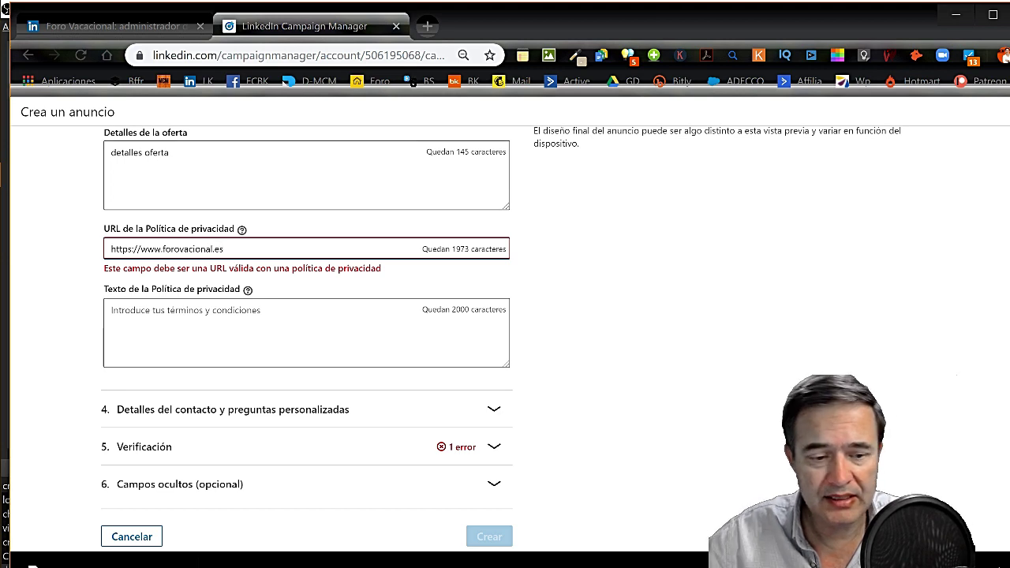
pyautogui.press('Tab')
pyautogui.press('Tab')
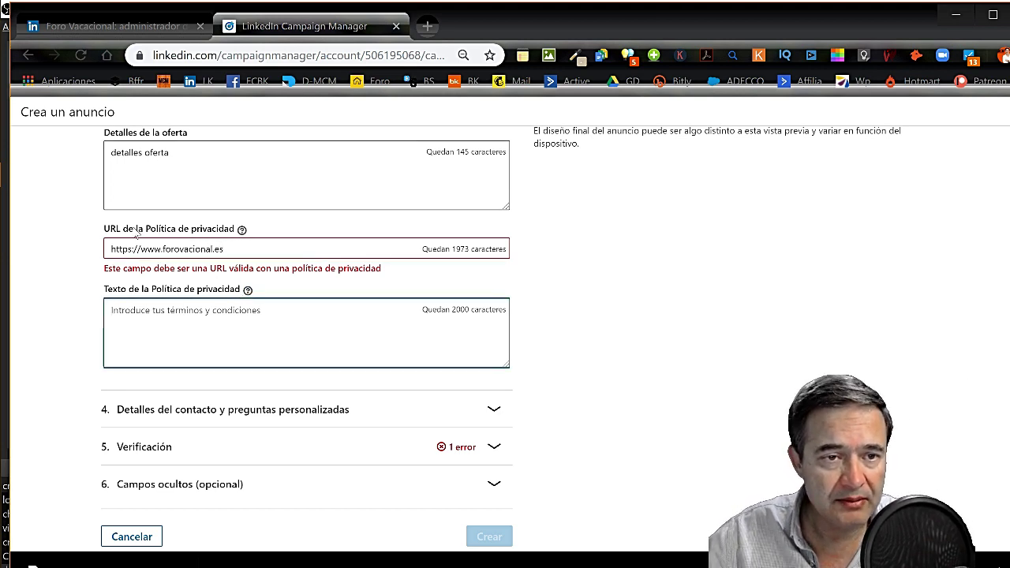
pyautogui.click(131, 248)
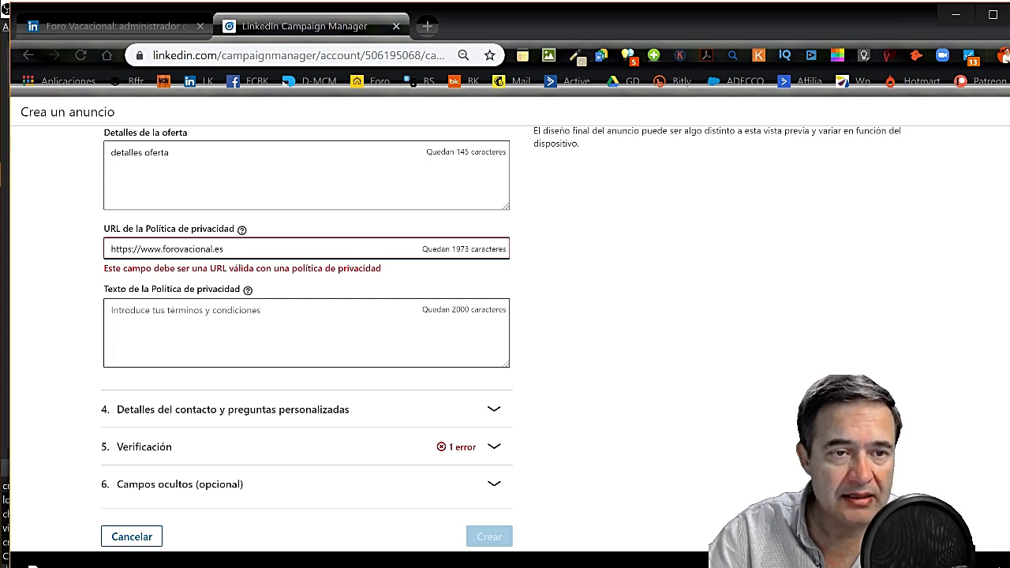
pyautogui.press('BackSpace')
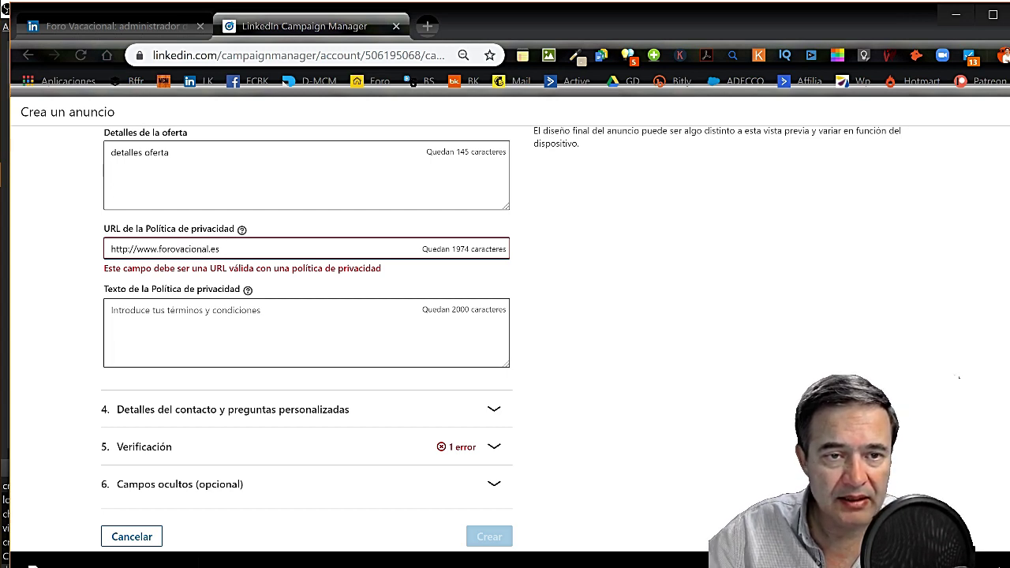
pyautogui.click(111, 310)
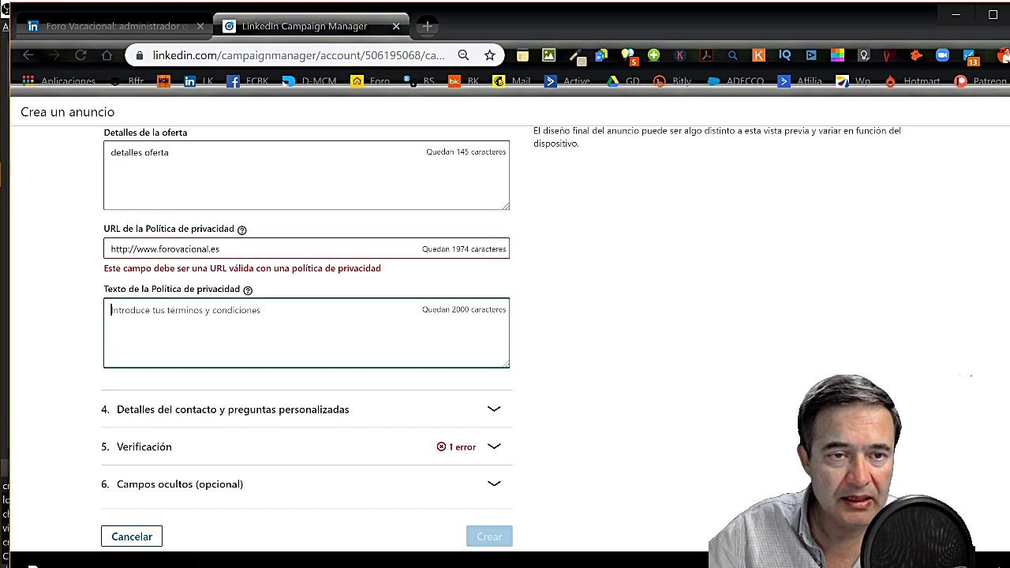
pyautogui.click(221, 249)
pyautogui.write('/ ')
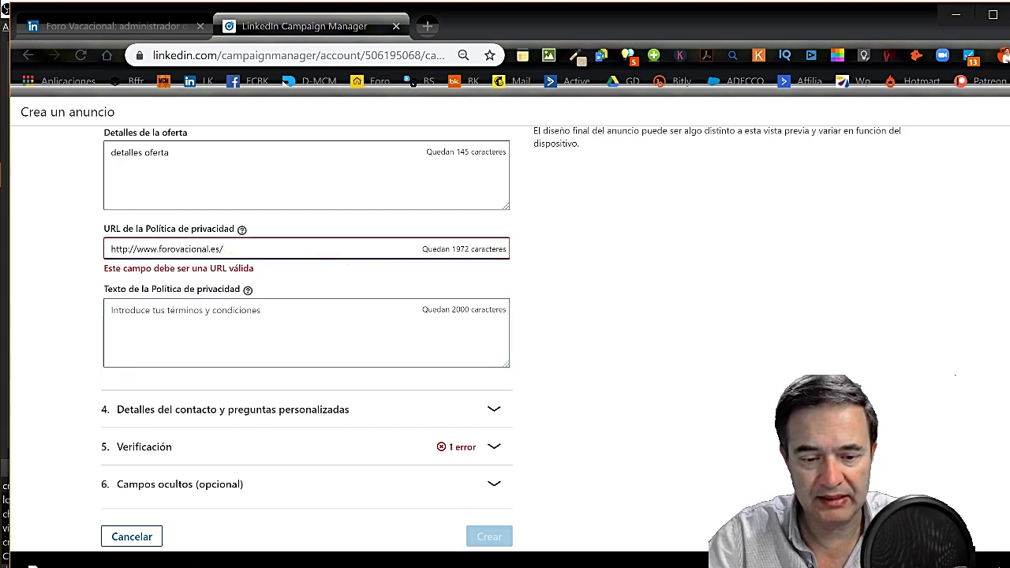
pyautogui.write('privacidad')
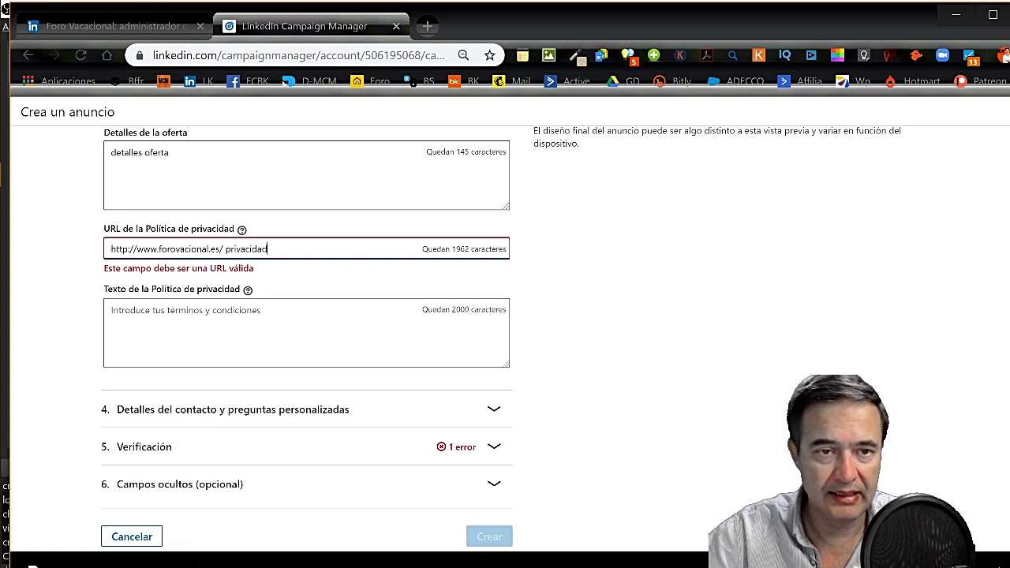
# - Fill the privacy policy text with the placeholder "piushgpaiu hidfadgdsfadfadsfadsfadsfadsfdsfdsf"
pyautogui.click(112, 310)
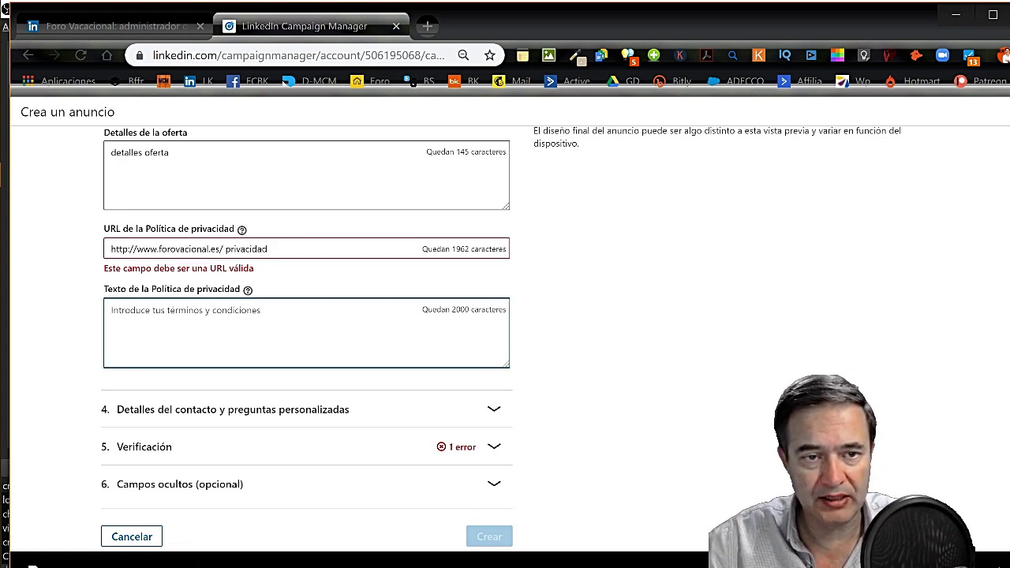
pyautogui.write('piushgpaiu hi')
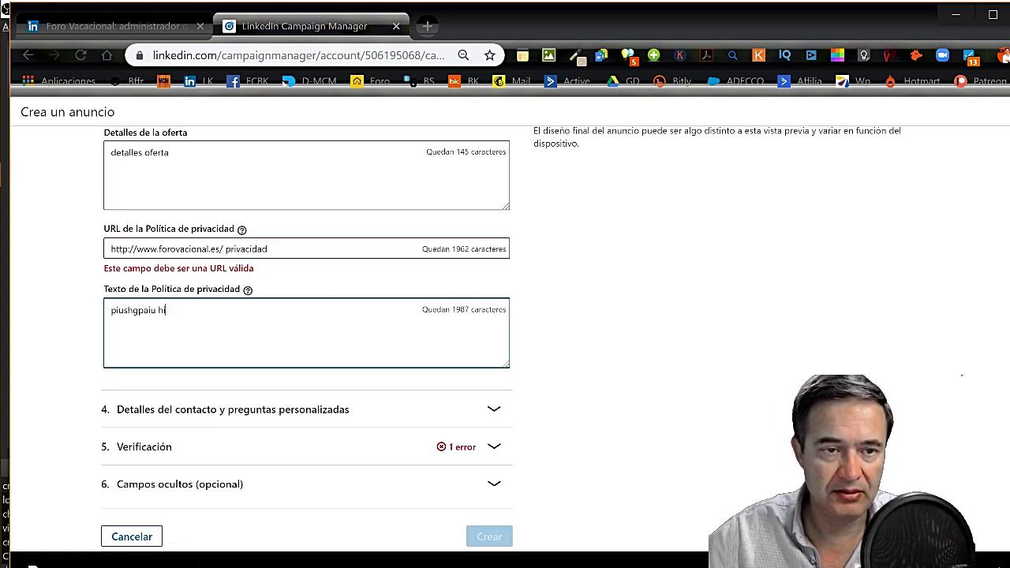
pyautogui.write('dfadgdsfadfadsfadsfadsfadsfdsfdsf')
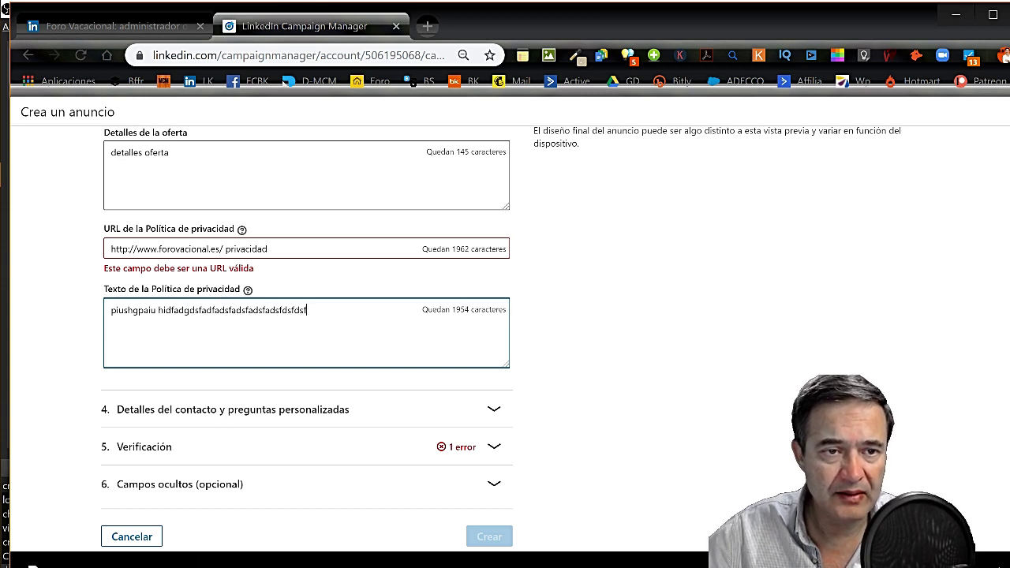
# - Change the privacy policy URL's protocol from http to https
pyautogui.click(178, 251)
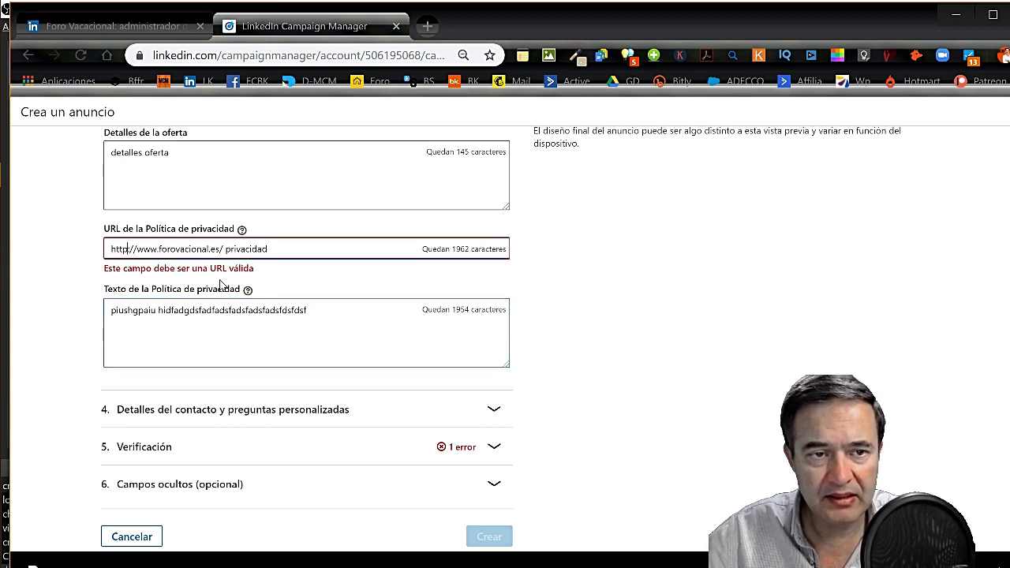
pyautogui.press('BackSpace')
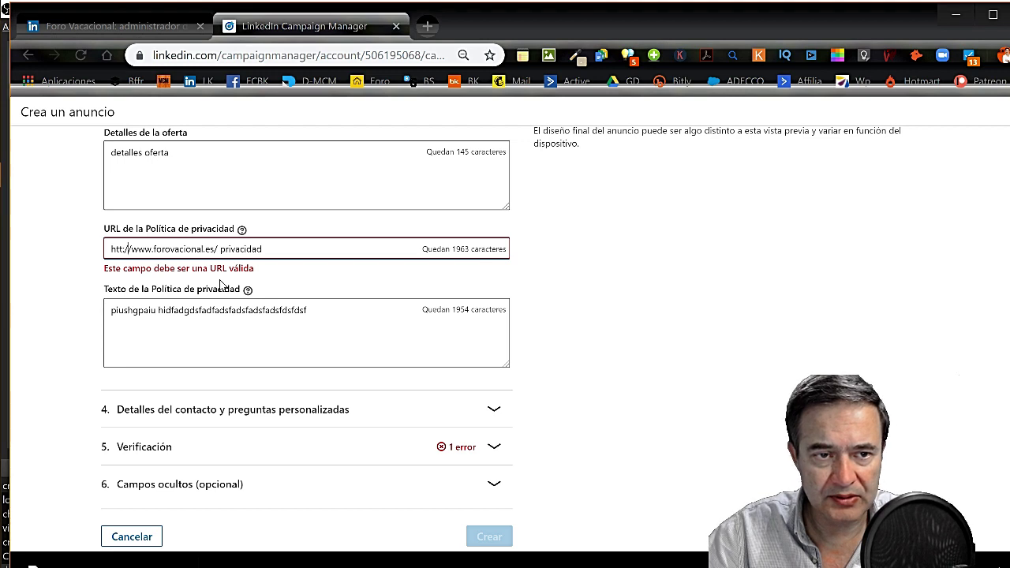
pyautogui.write(':')
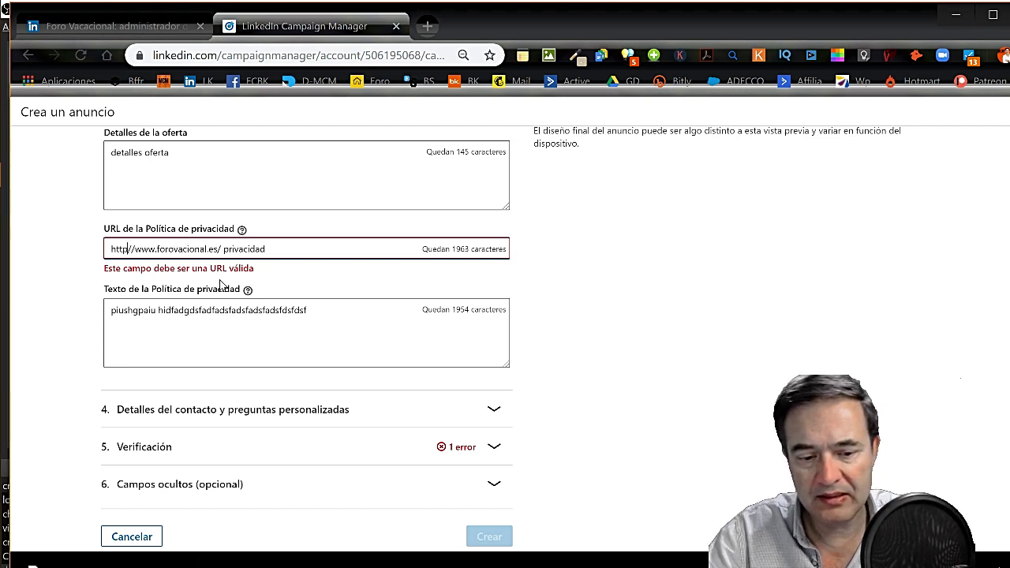
pyautogui.write('s')
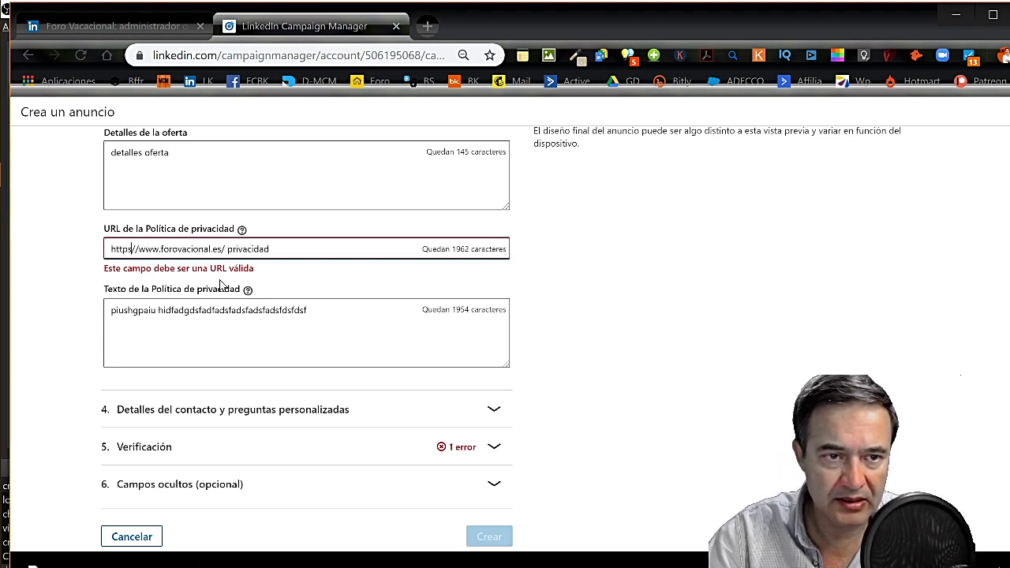
pyautogui.write(':')
pyautogui.press('BackSpace')
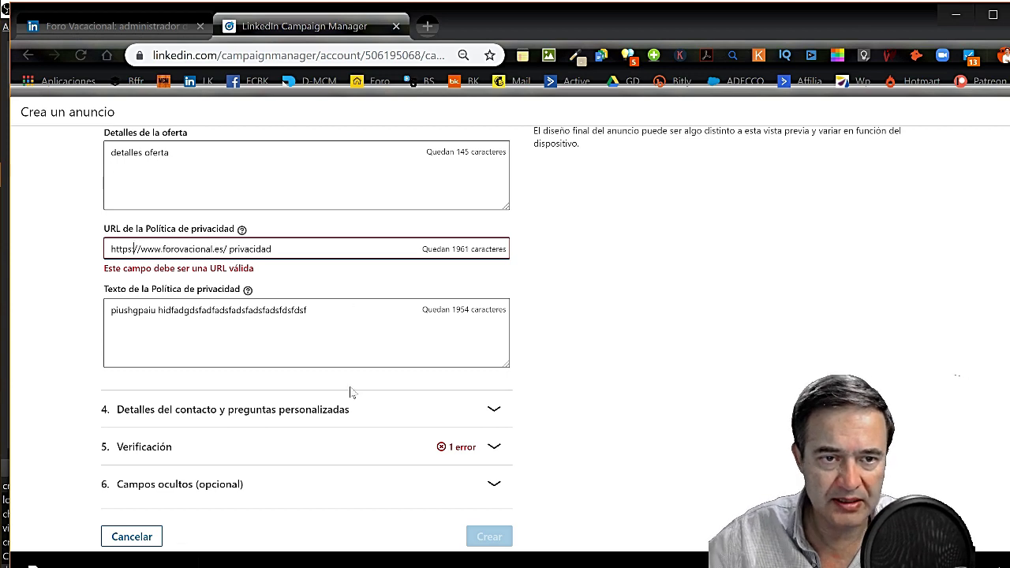
pyautogui.click(289, 310)
pyautogui.click(272, 248)
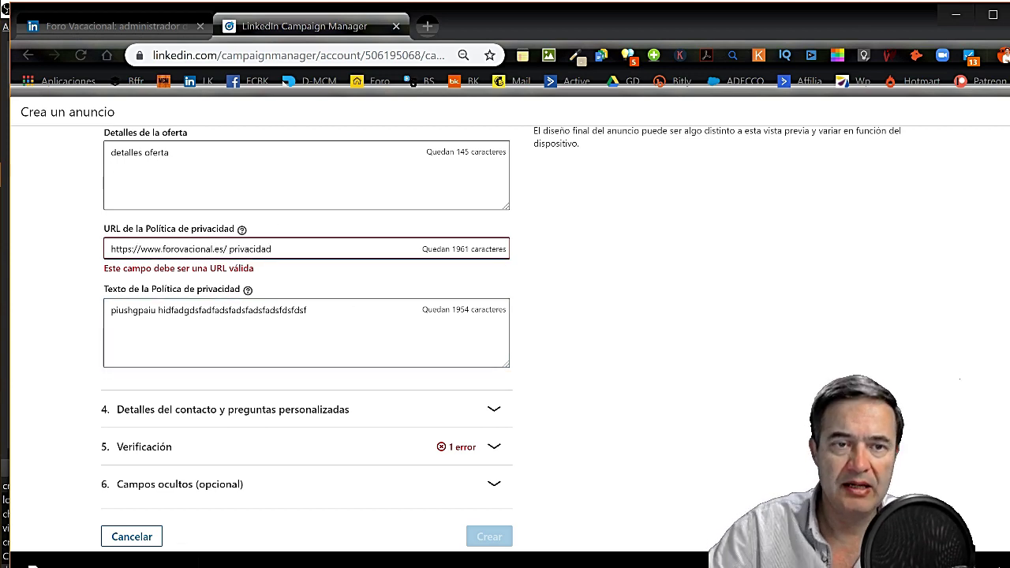
pyautogui.press('BackSpace')
pyautogui.press('BackSpace')
pyautogui.press('BackSpace')
pyautogui.press('BackSpace')
pyautogui.press('BackSpace')
pyautogui.press('BackSpace')
pyautogui.press('BackSpace')
pyautogui.press('BackSpace')
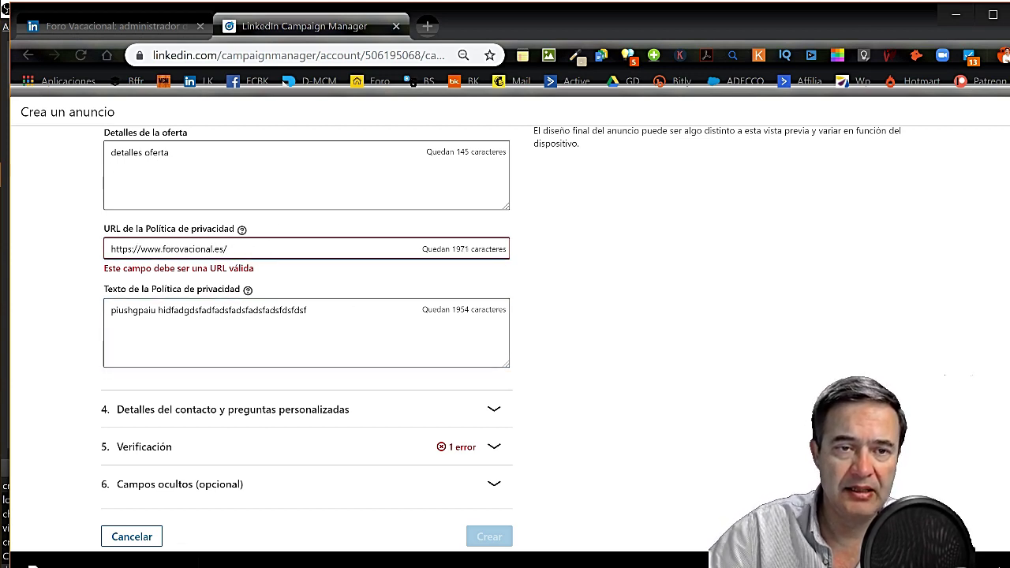
# - Examine the contact form's desktop preview, from the offer headline through the contact fields and custom question to the privacy consent checkbox
pyautogui.scroll(5, 756, 478)
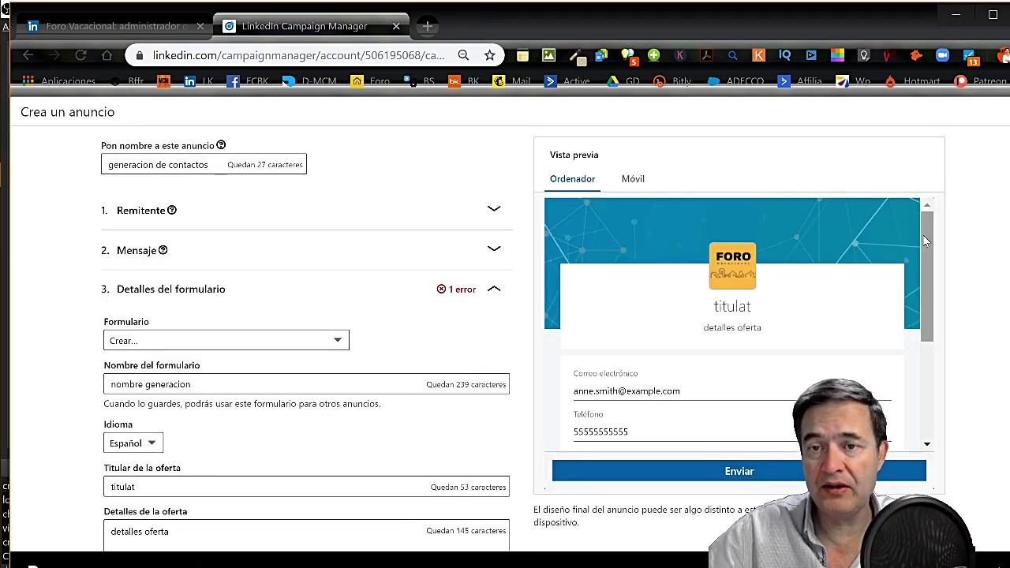
pyautogui.moveTo(927, 245); pyautogui.dragTo(929, 263)
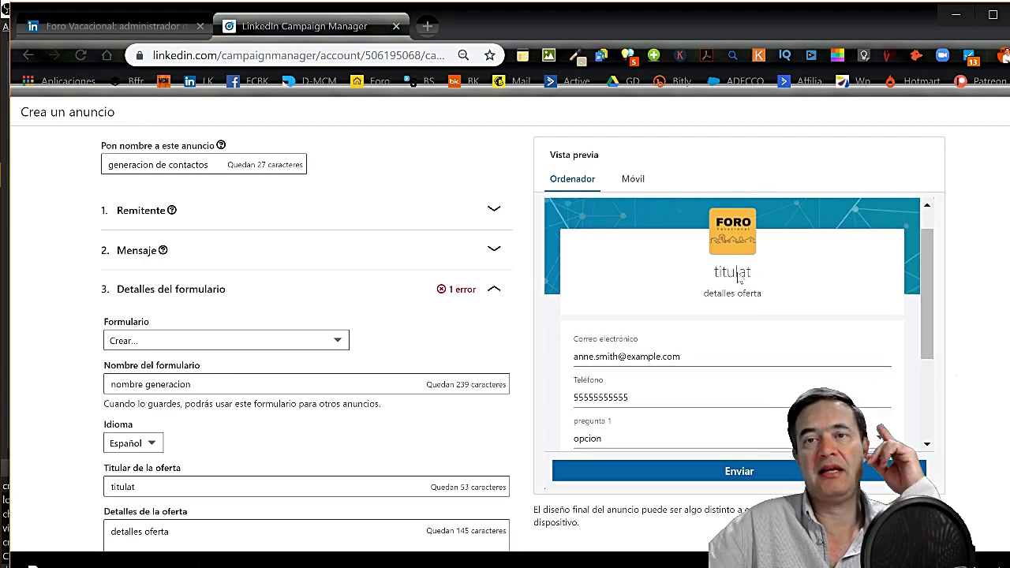
pyautogui.moveTo(930, 287); pyautogui.dragTo(930, 297)
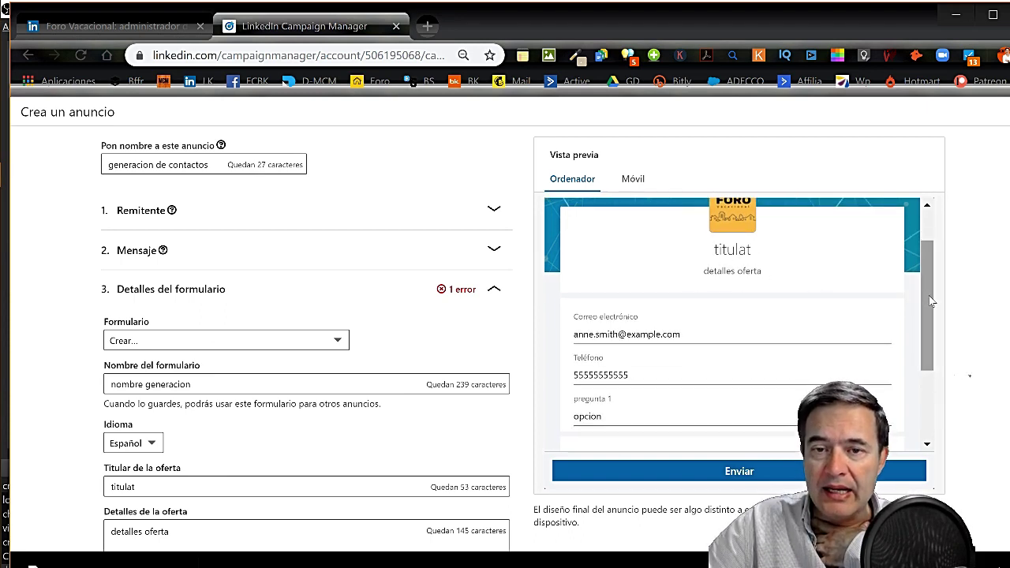
pyautogui.moveTo(928, 308); pyautogui.dragTo(938, 338)
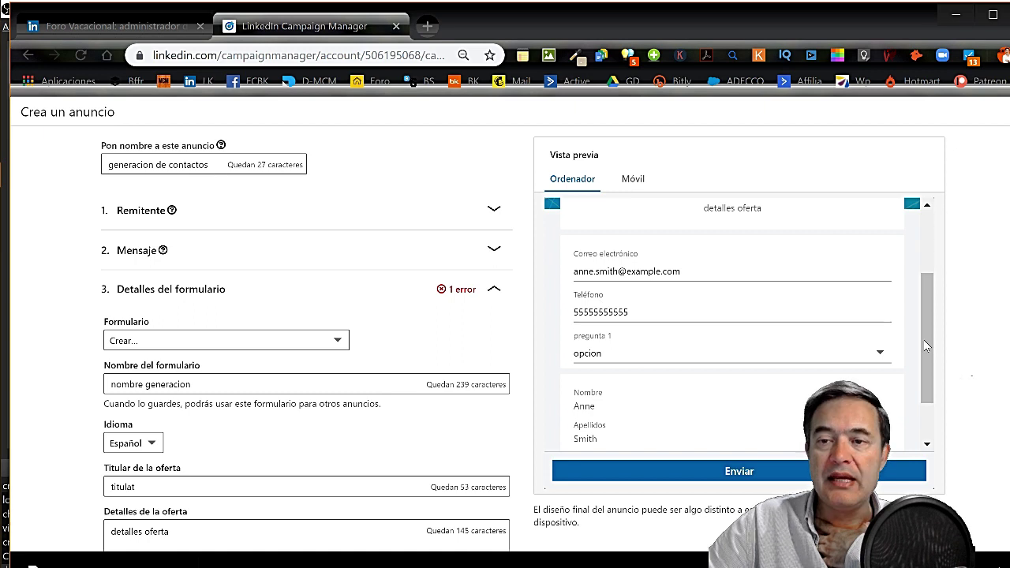
pyautogui.scroll(-1, 880, 302)
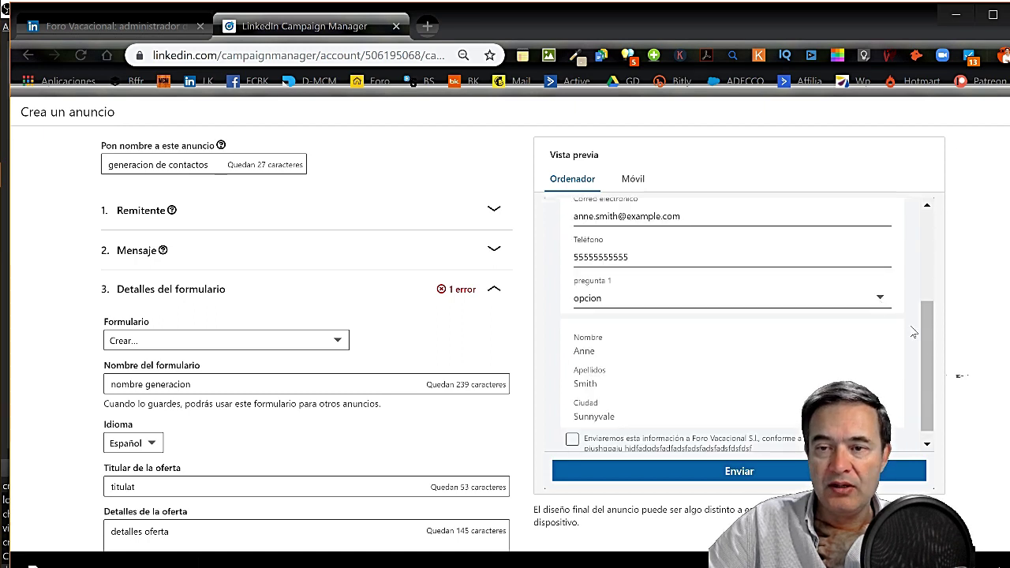
pyautogui.scroll(-1, 926, 363)
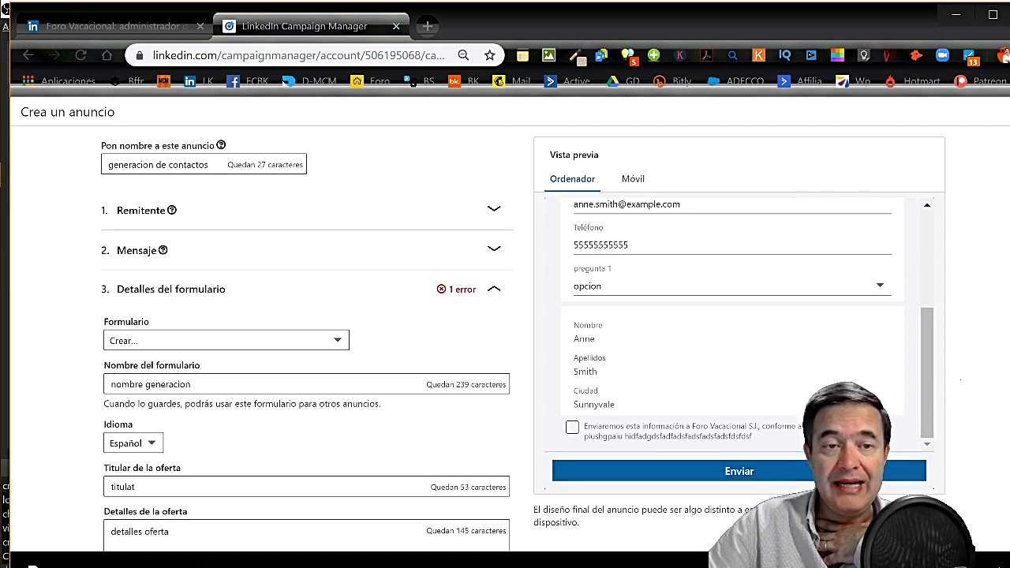
pyautogui.scroll(-5, 523, 330)
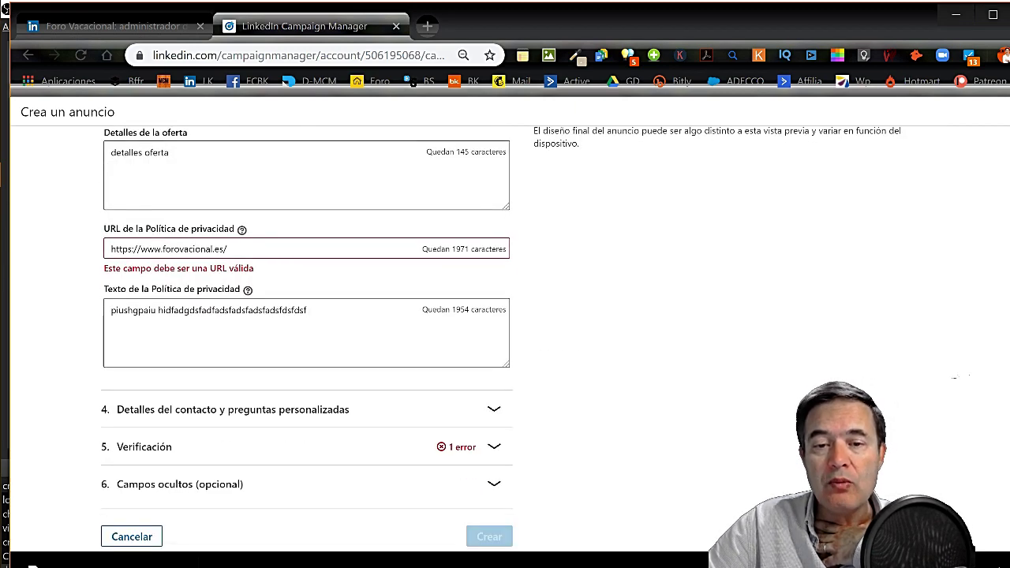
pyautogui.scroll(5, 523, 338)
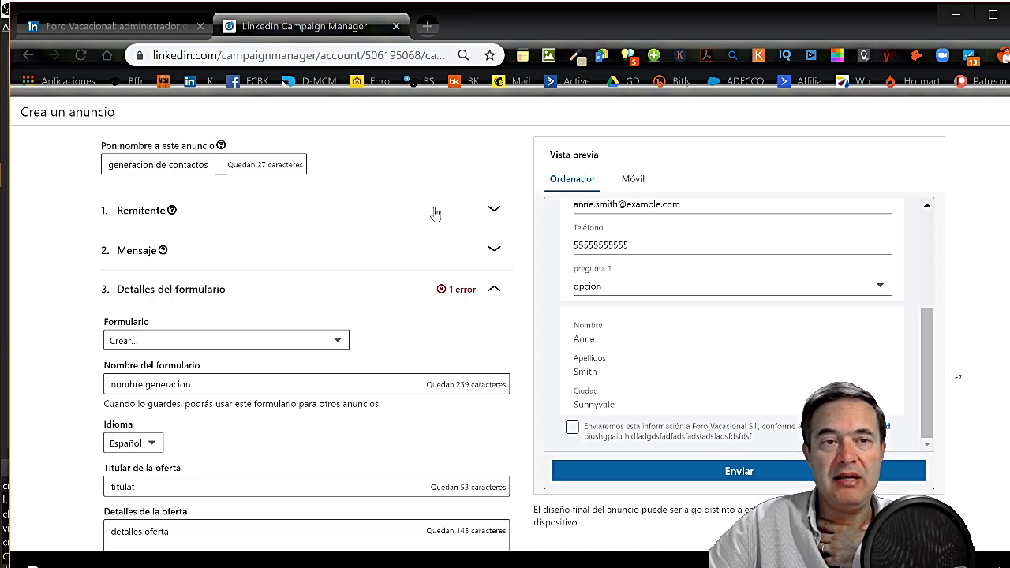
pyautogui.scroll(-5, 434, 213)
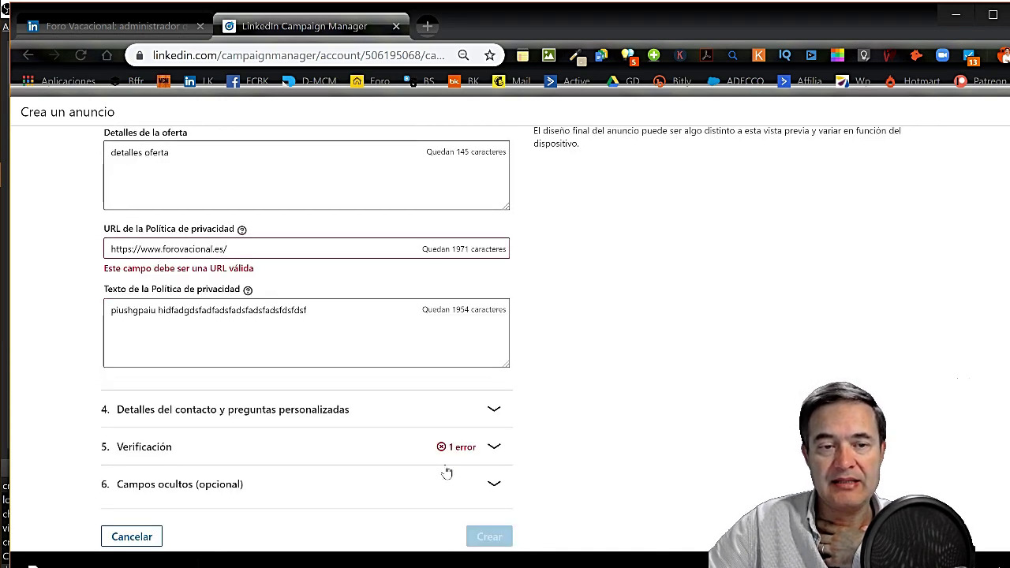
pyautogui.click(493, 448)
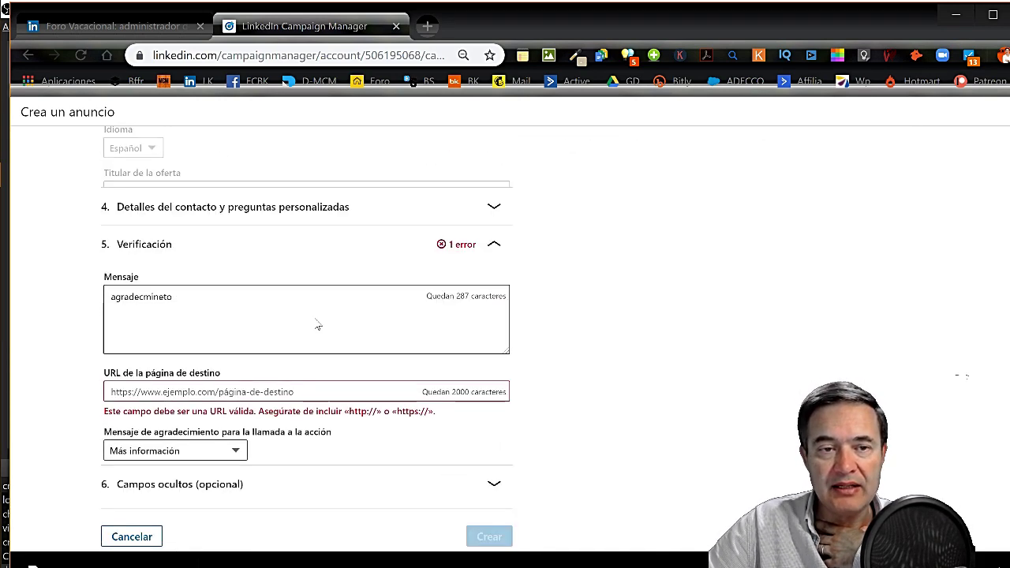
pyautogui.click(112, 380)
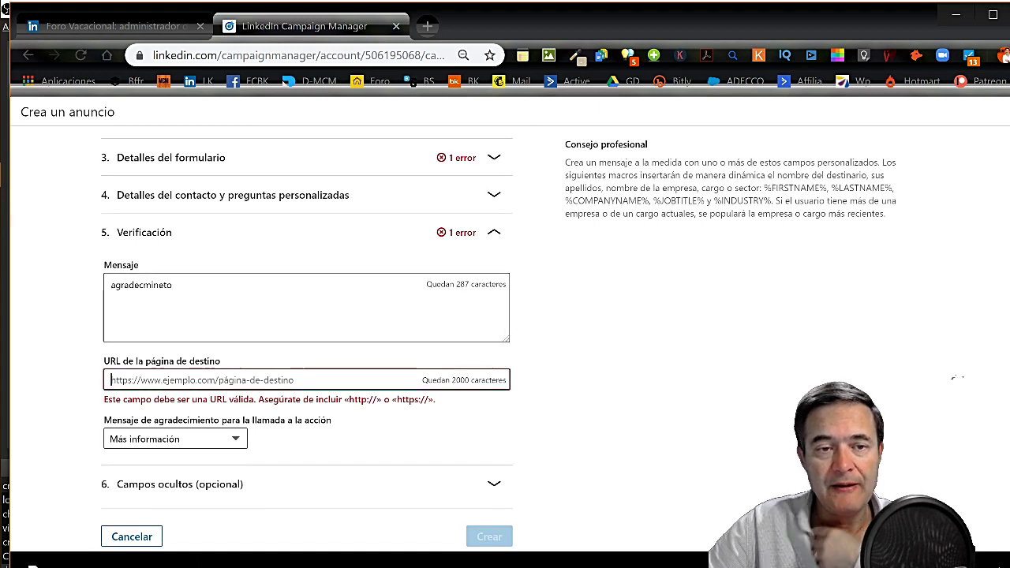
pyautogui.write('http')
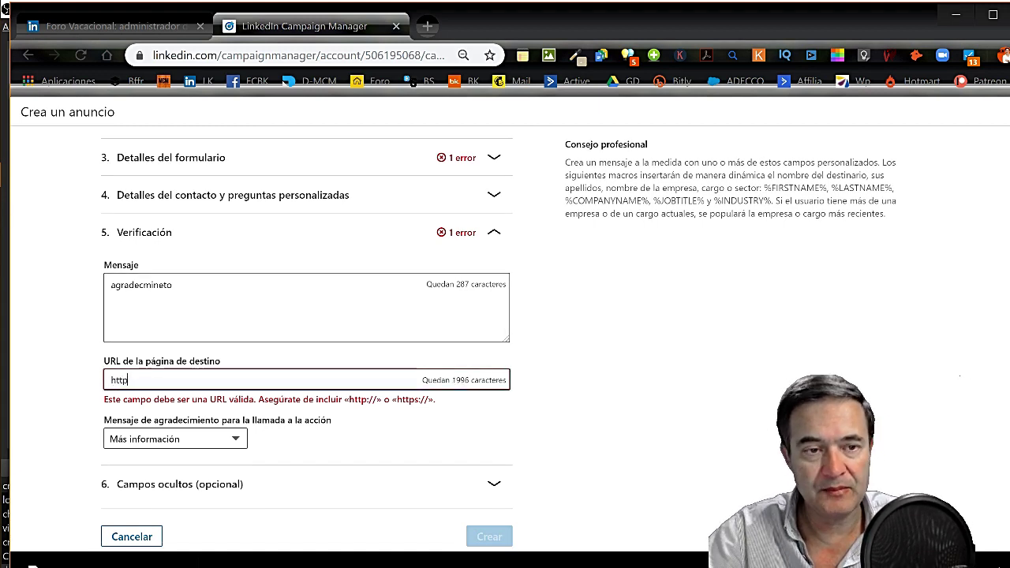
pyautogui.write('a')
pyautogui.press('BackSpace')
pyautogui.write('s.')
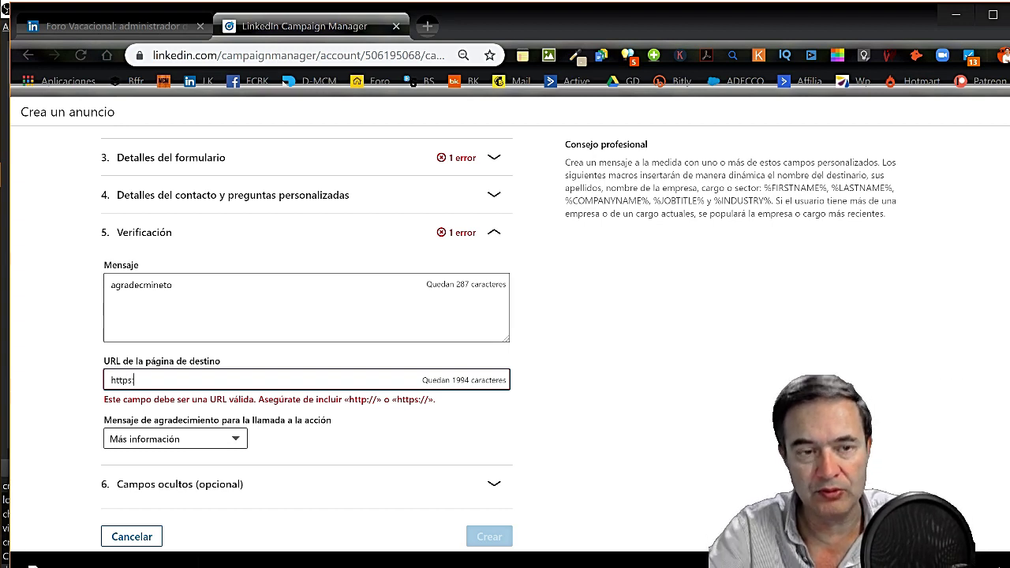
pyautogui.write('//')
pyautogui.write('www')
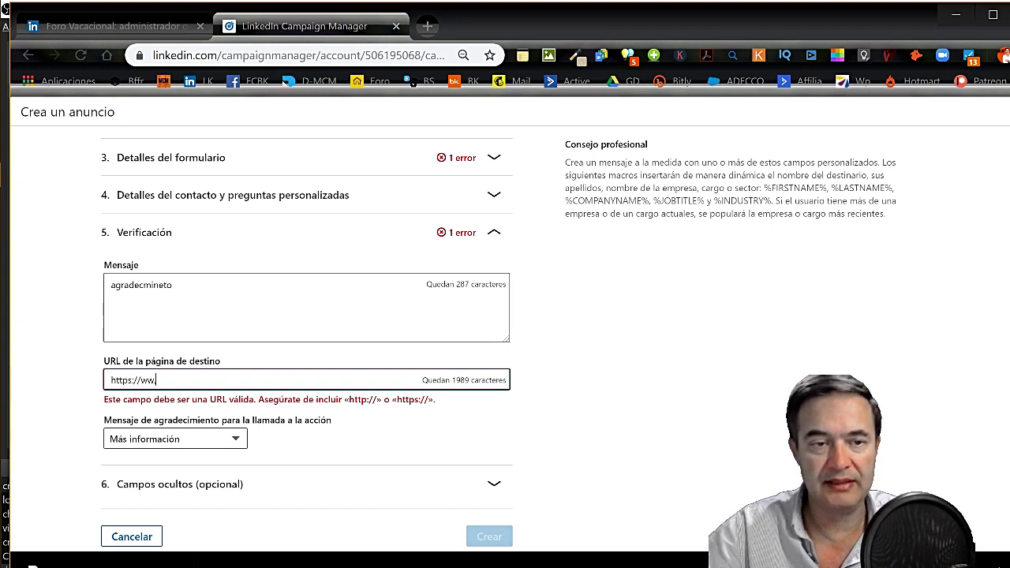
# - Leave the ad editor, discarding its unsaved form changes, and return to the account's campaign list
pyautogui.scroll(2, 248, 365)
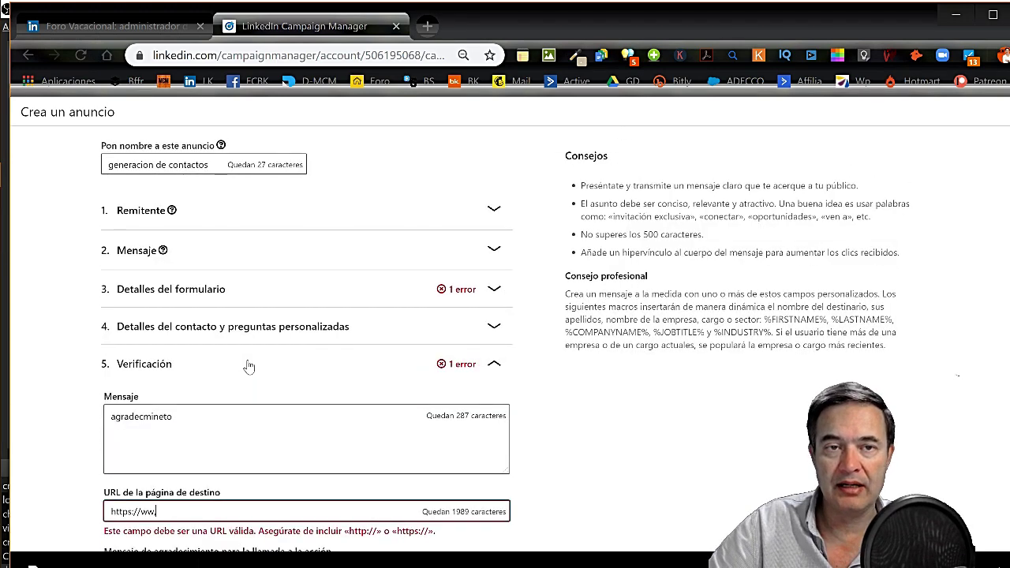
pyautogui.scroll(-1, 248, 365)
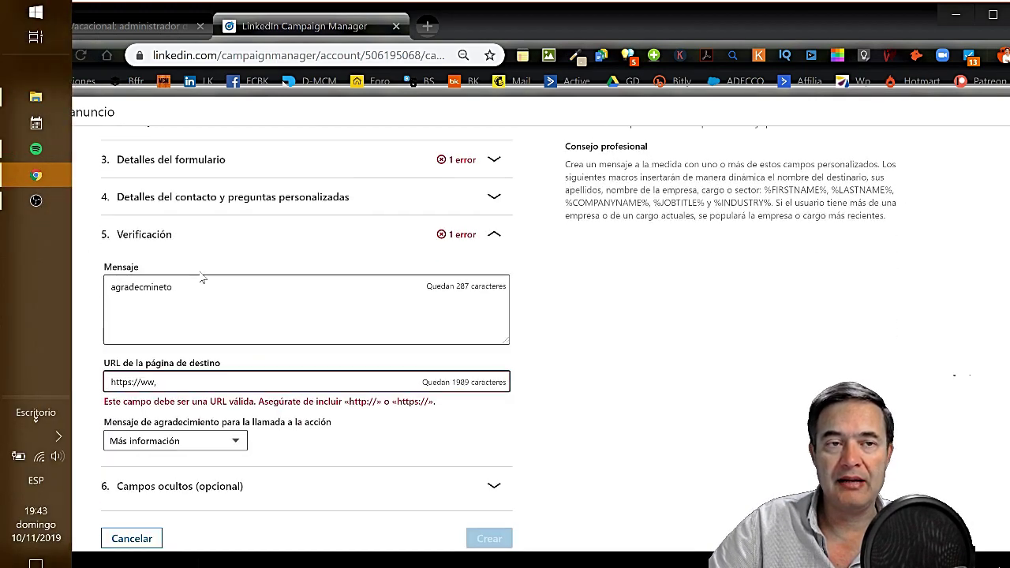
pyautogui.scroll(2, 204, 280)
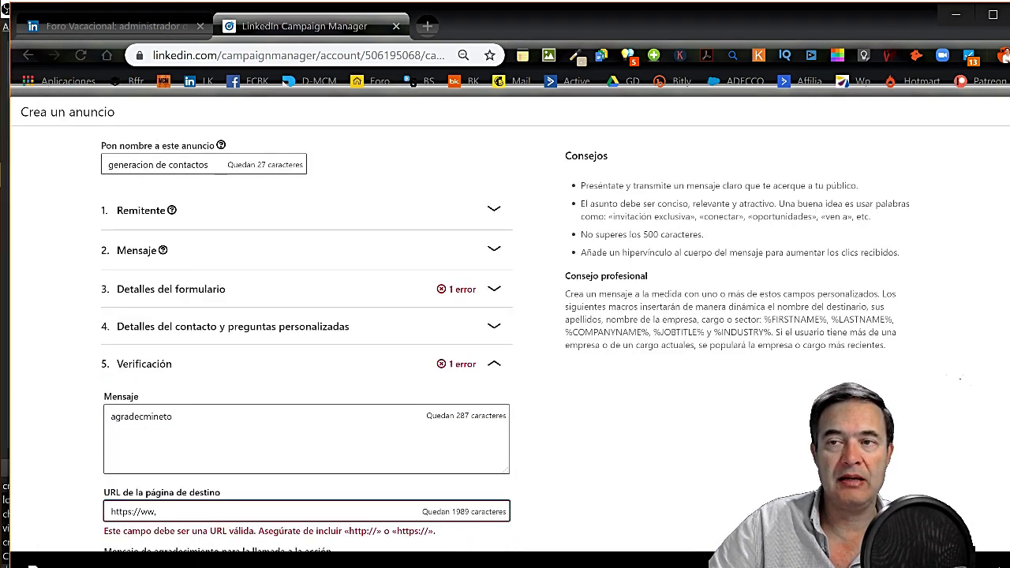
pyautogui.click(1007, 251)
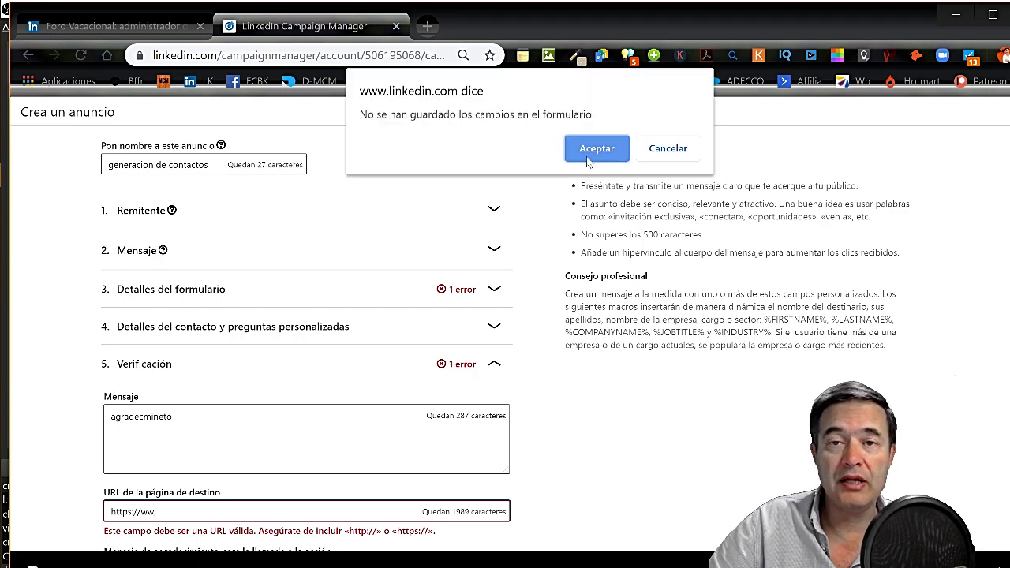
pyautogui.press('Return')
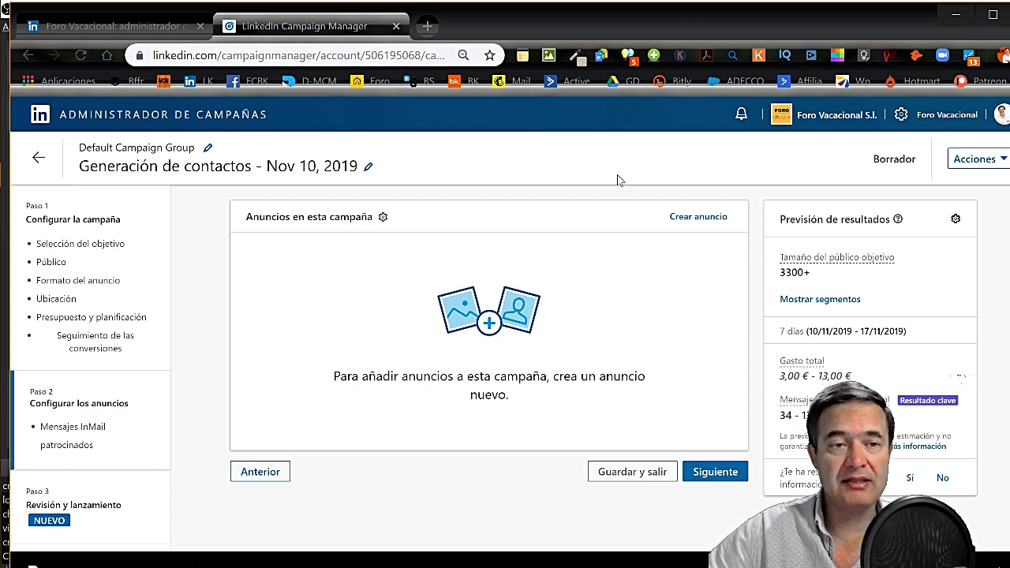
pyautogui.click(41, 159)
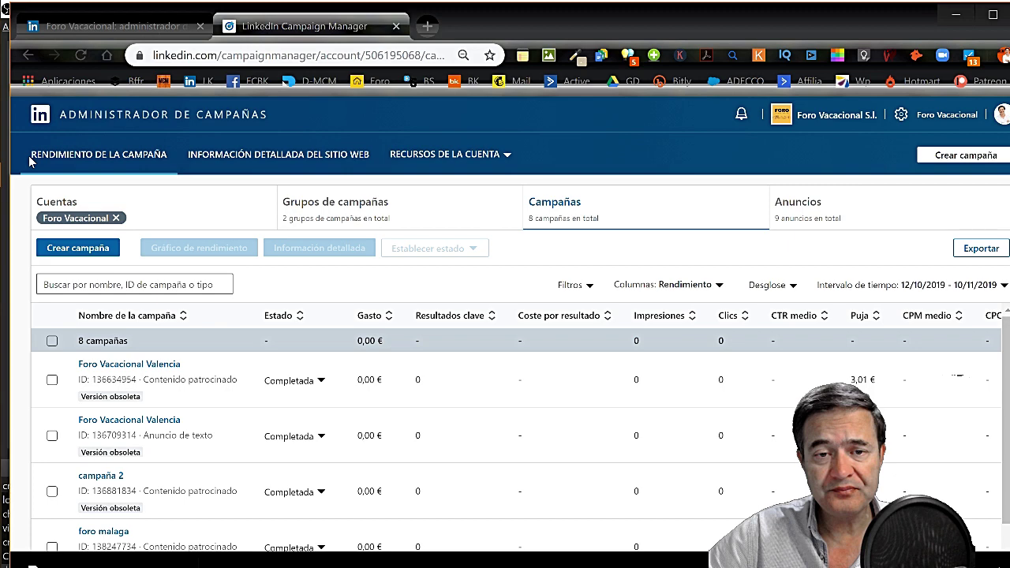
# - Look through the campaign list and open the ads of the "Lead generation - Jul 19, 2019" campaign
pyautogui.scroll(-2, 513, 458)
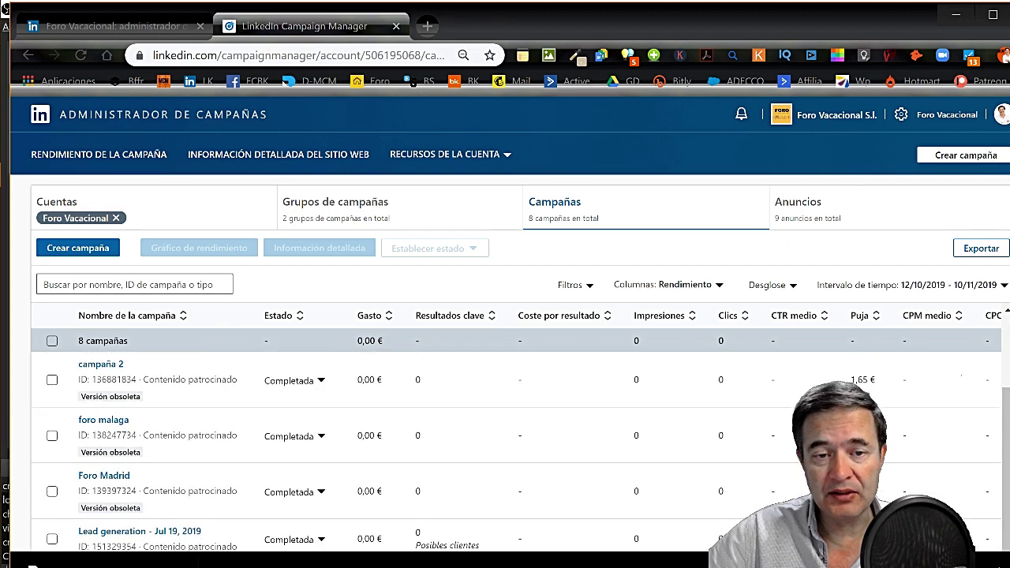
pyautogui.scroll(-3, 231, 375)
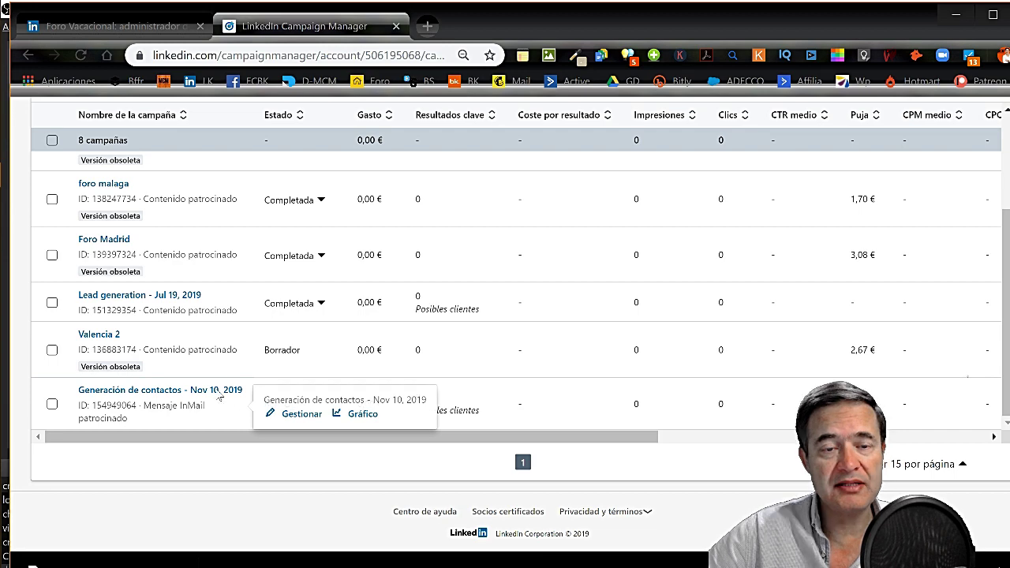
pyautogui.scroll(2, 236, 383)
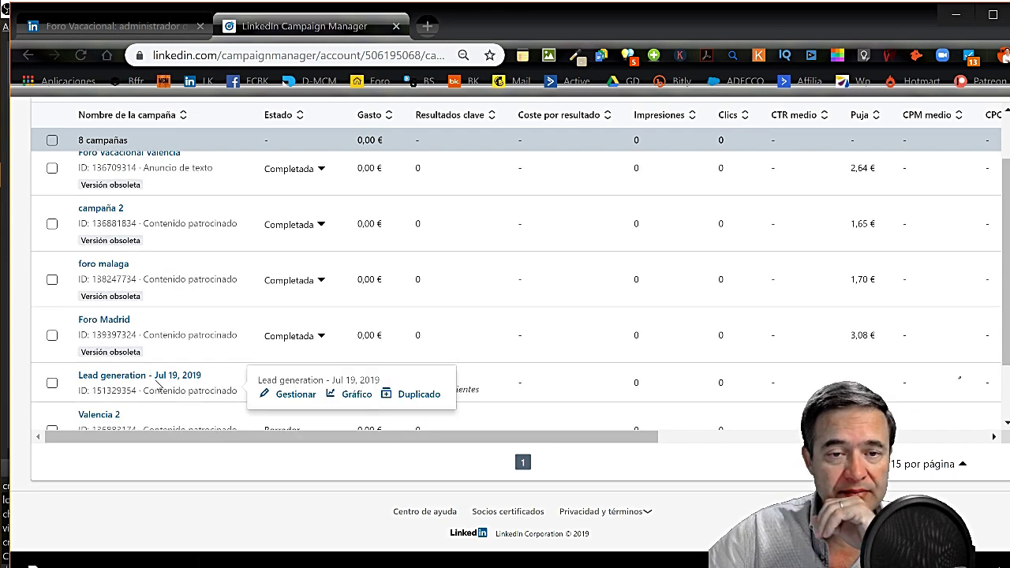
pyautogui.scroll(-2, 152, 369)
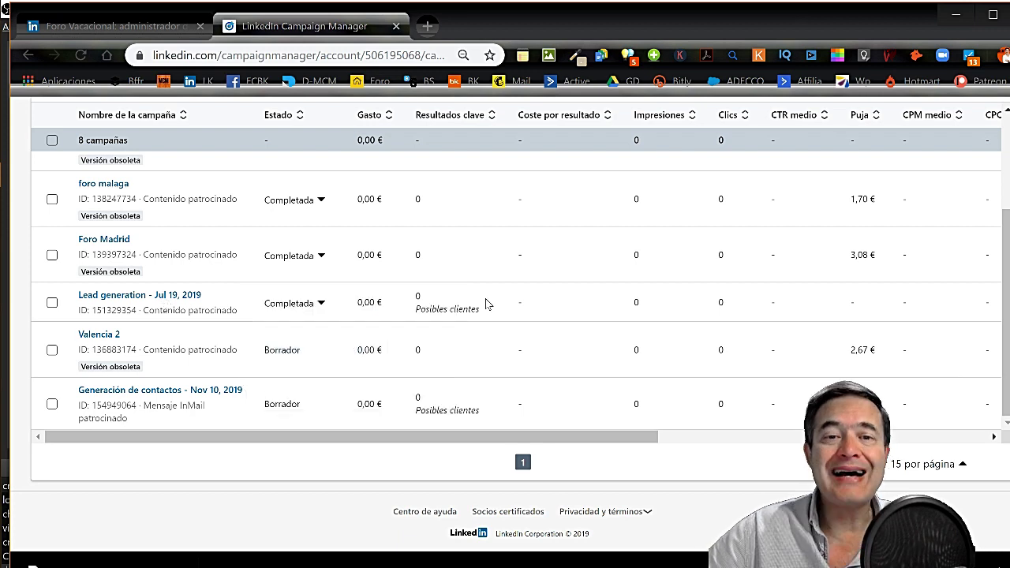
pyautogui.moveTo(236, 298)
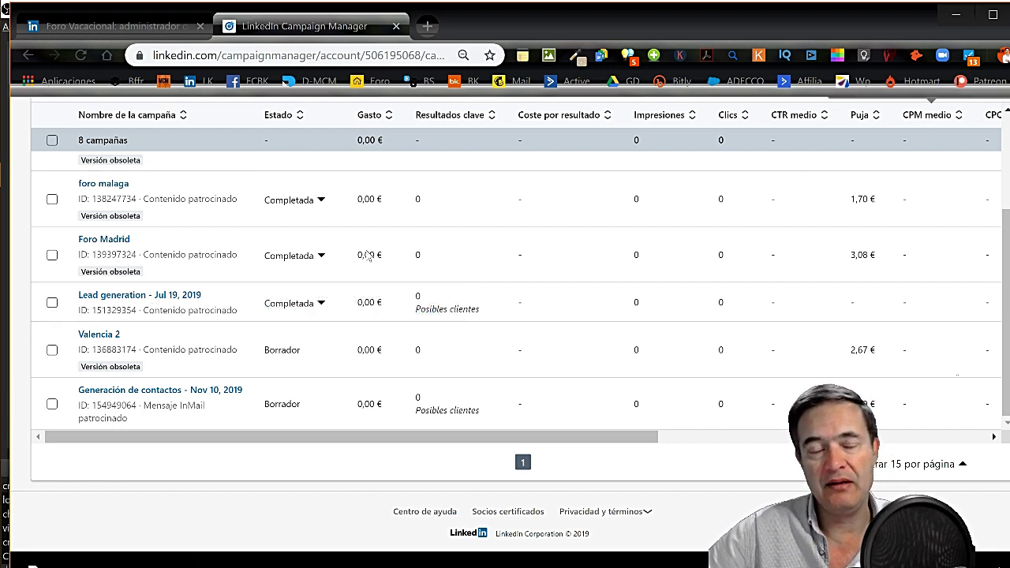
pyautogui.moveTo(236, 339)
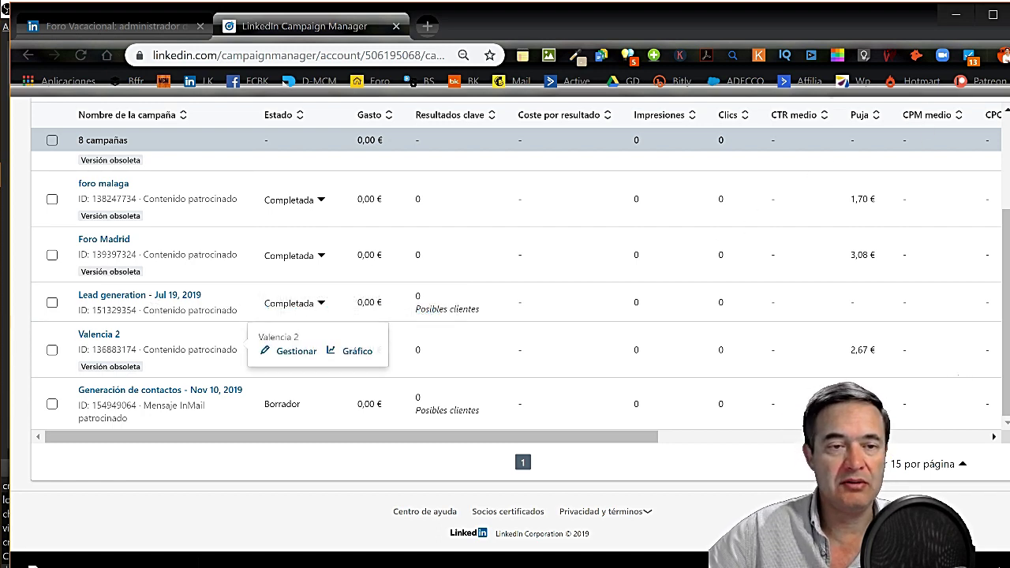
pyautogui.click(123, 300)
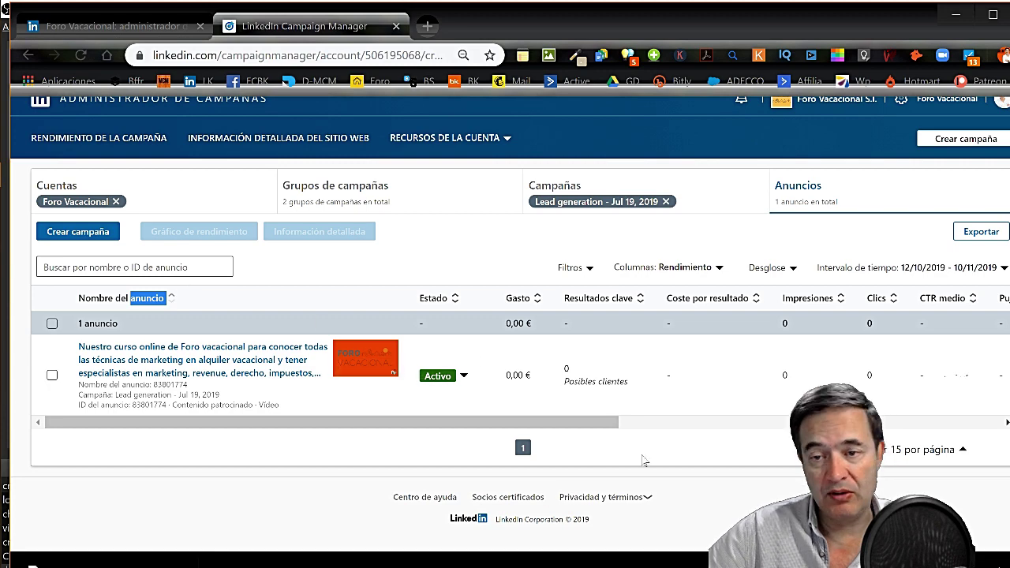
# - Examine the ad table's filter options and its available column sets
pyautogui.moveTo(675, 423); pyautogui.dragTo(490, 469)
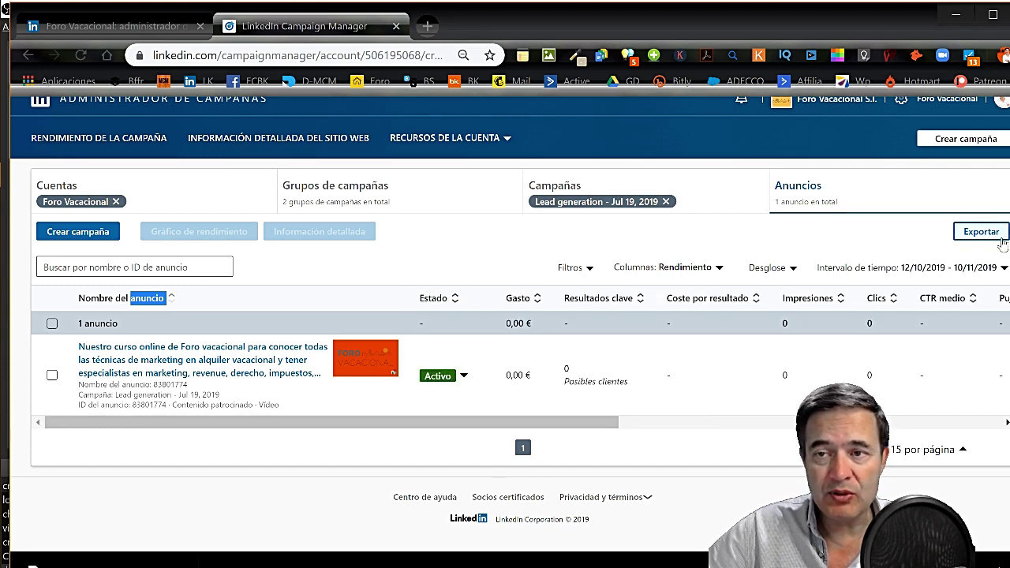
pyautogui.click(589, 270)
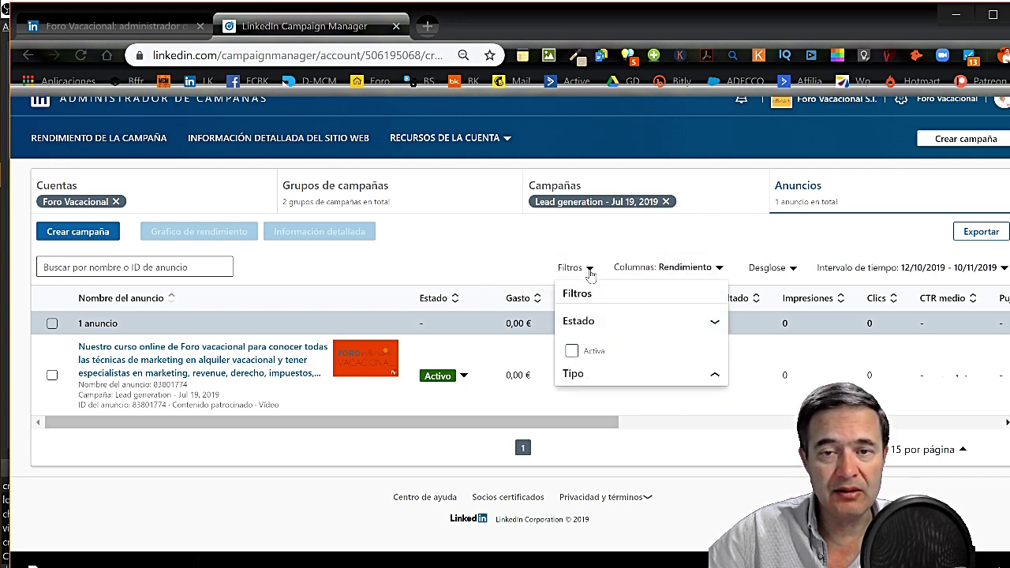
pyautogui.click(731, 269)
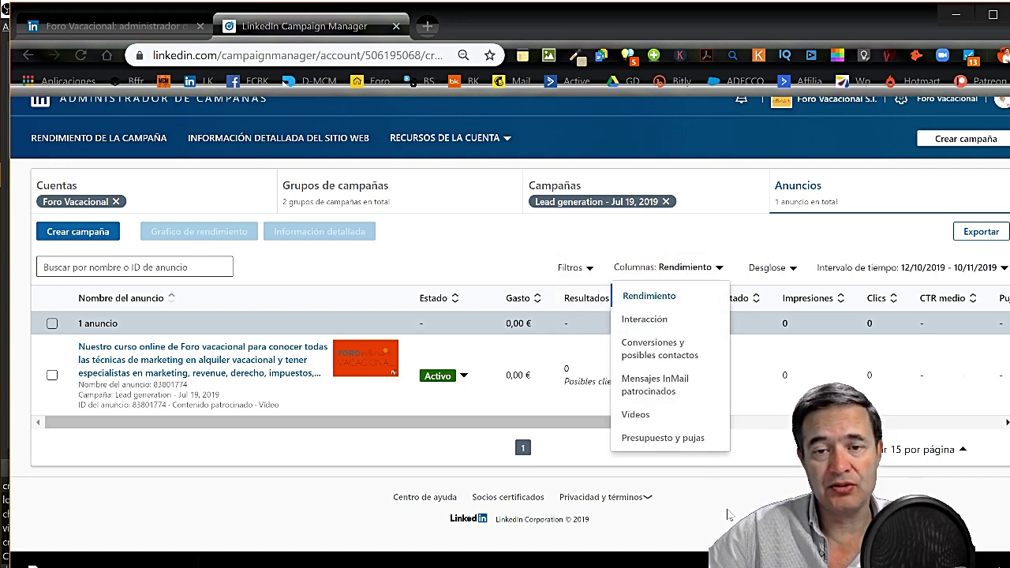